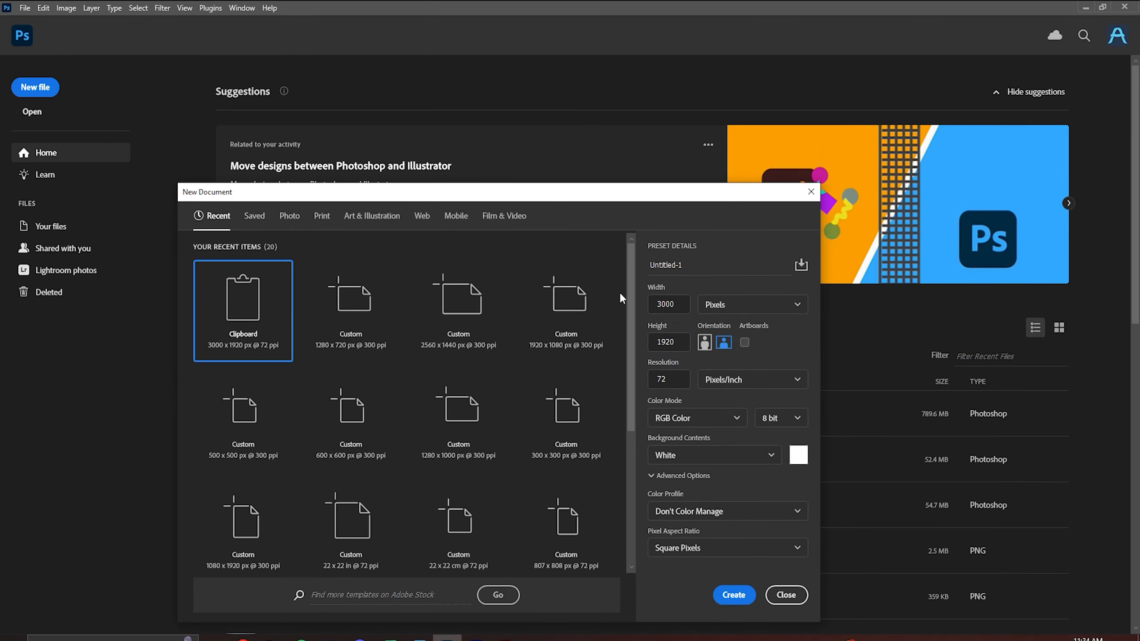
# Create a new document 1280 pixels wide and 720 pixels high at a resolution of 300 pixels/inch
pyautogui.doubleClick(683, 304)
pyautogui.write('1280')
pyautogui.press('Tab')
pyautogui.press('Tab')
pyautogui.press('Tab')
pyautogui.doubleClick(680, 341)
pyautogui.press('BackSpace')
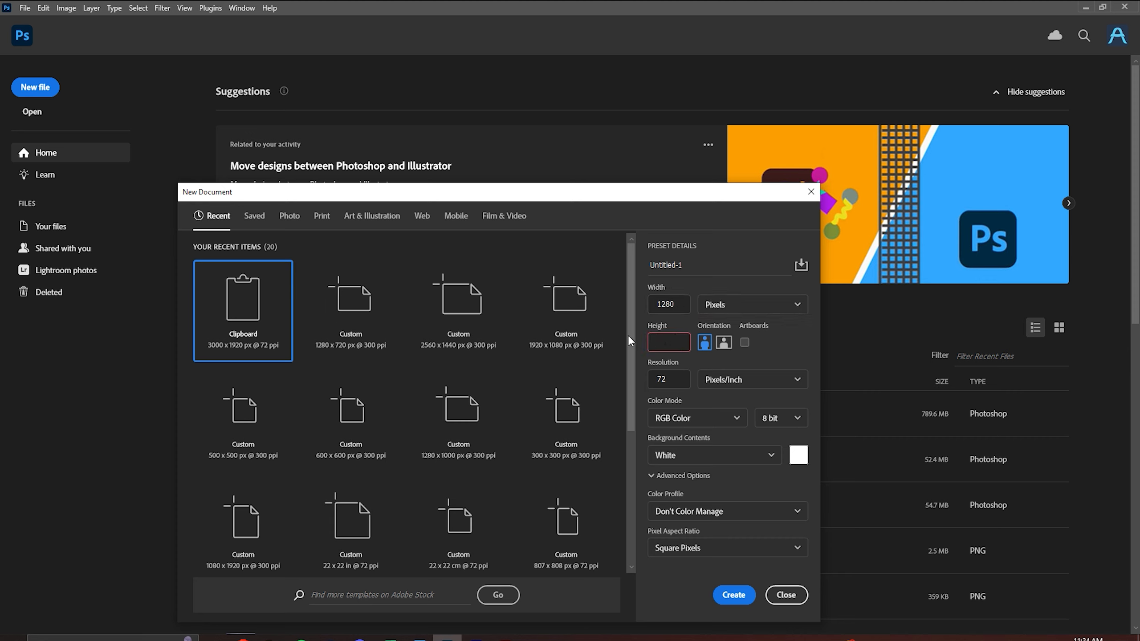
pyautogui.write('720')
pyautogui.press('Tab')
pyautogui.write('300')
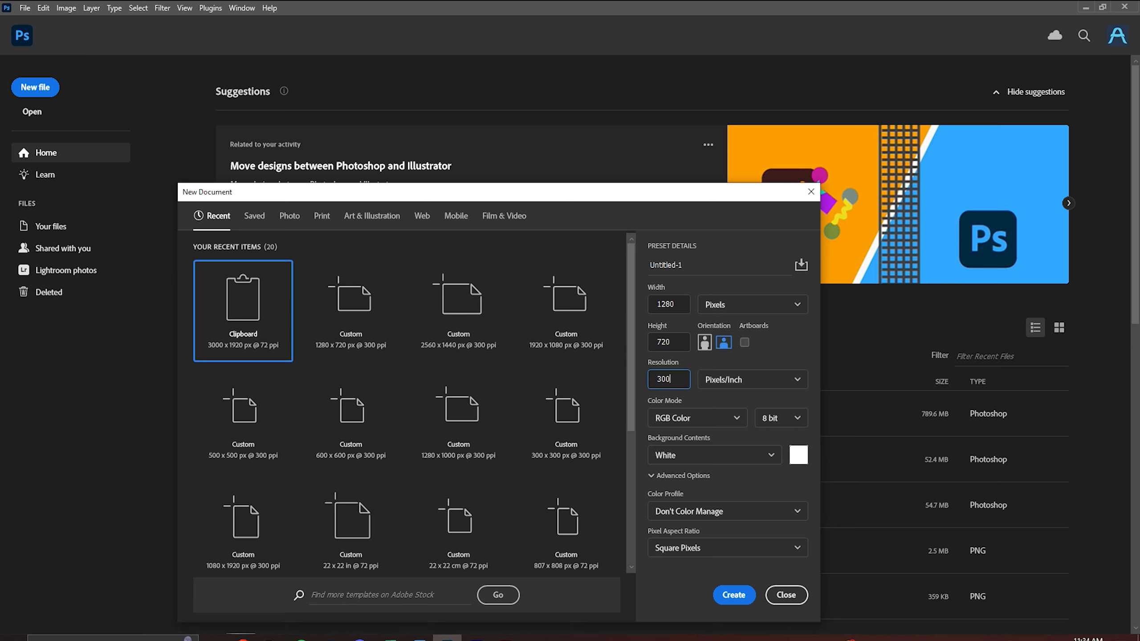
pyautogui.press('Return')
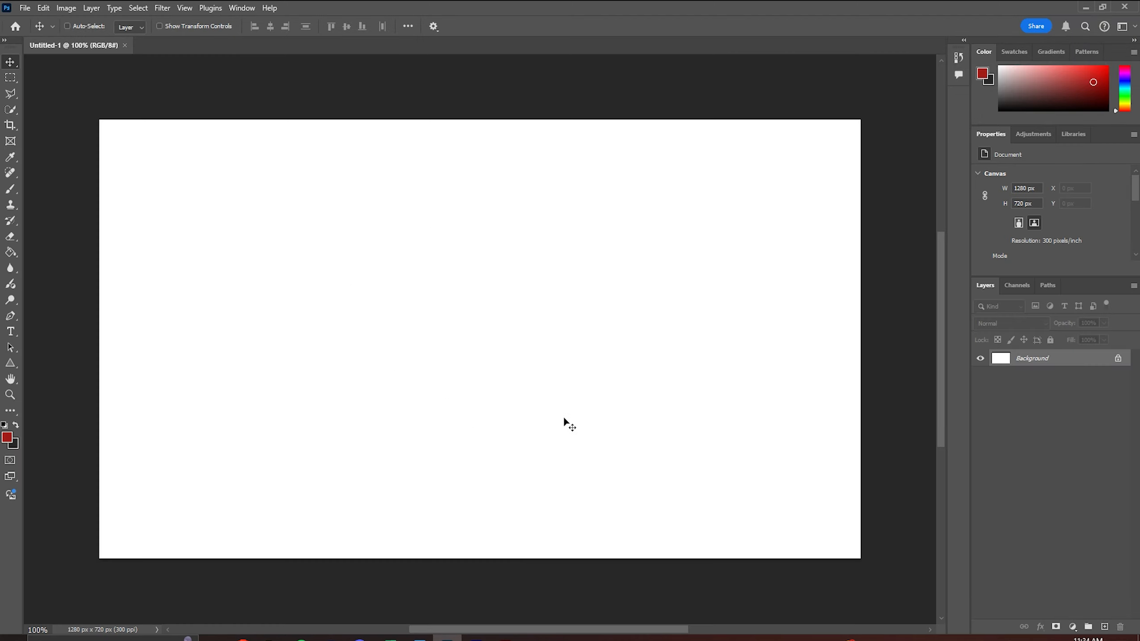
# Open the fortnite map background image and the Untitled-1 character image from the Tutorial folder
pyautogui.click(24, 8)
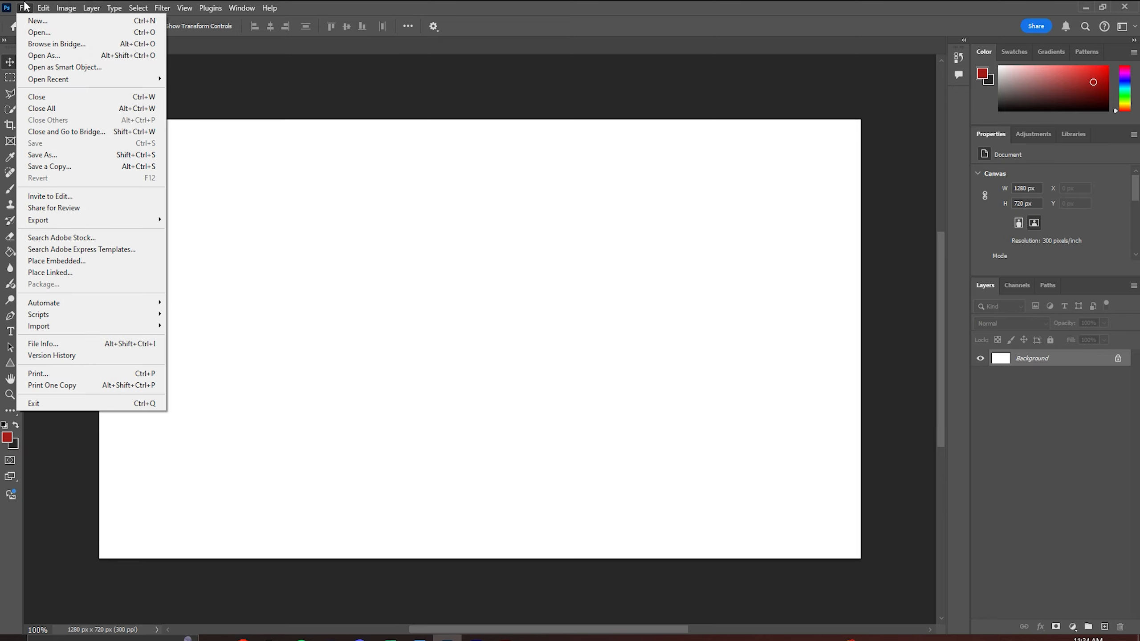
pyautogui.click(32, 32)
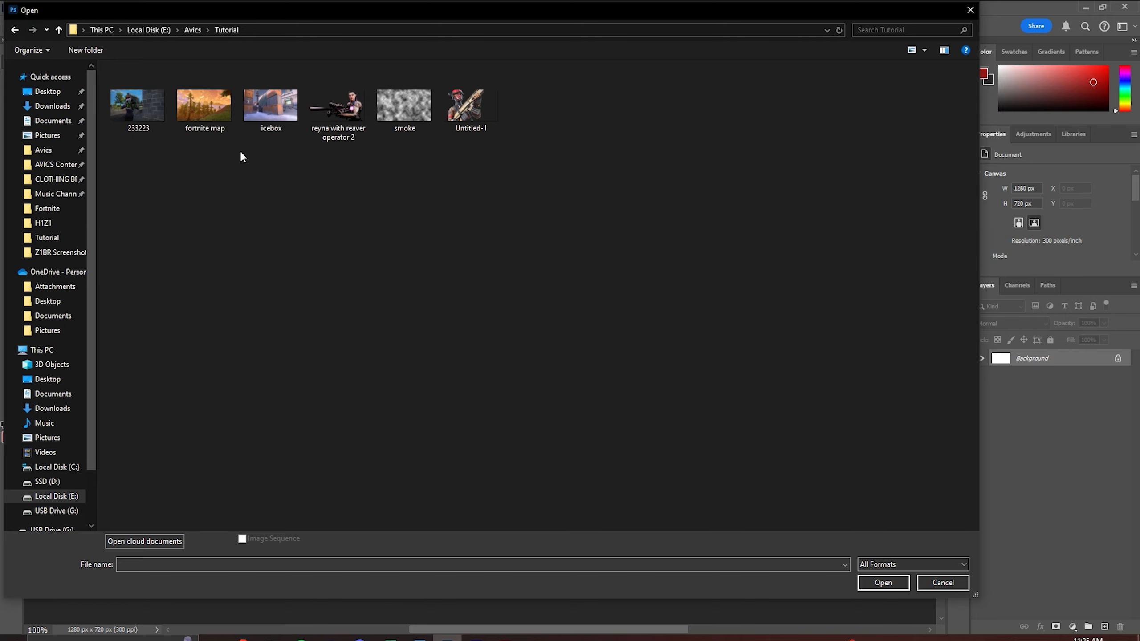
pyautogui.doubleClick(208, 105)
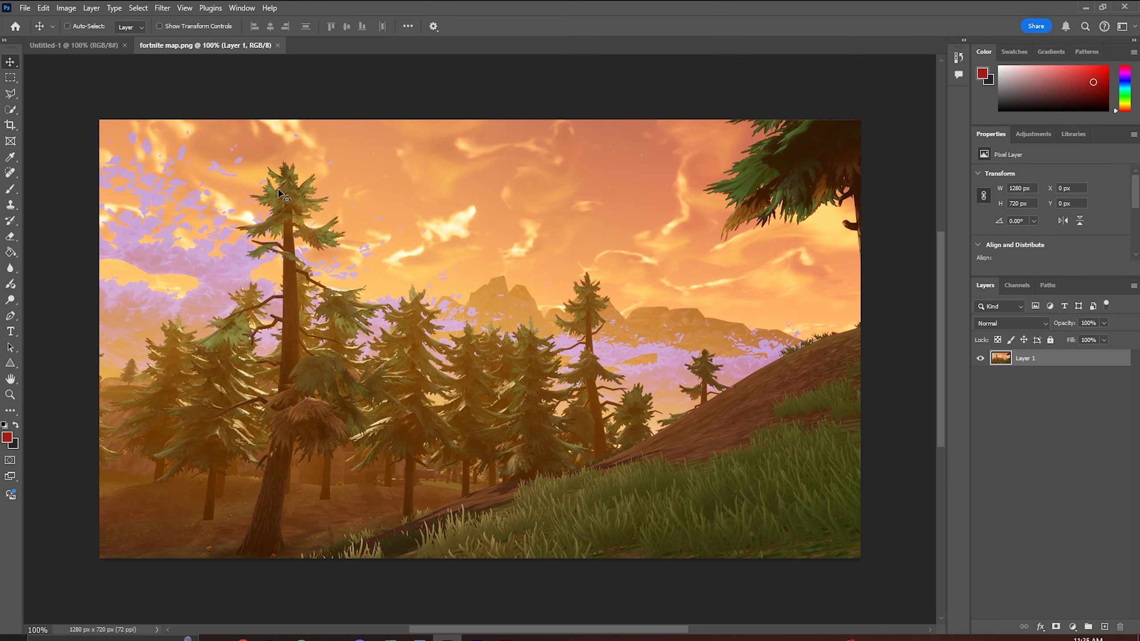
pyautogui.click(24, 7)
pyautogui.click(41, 33)
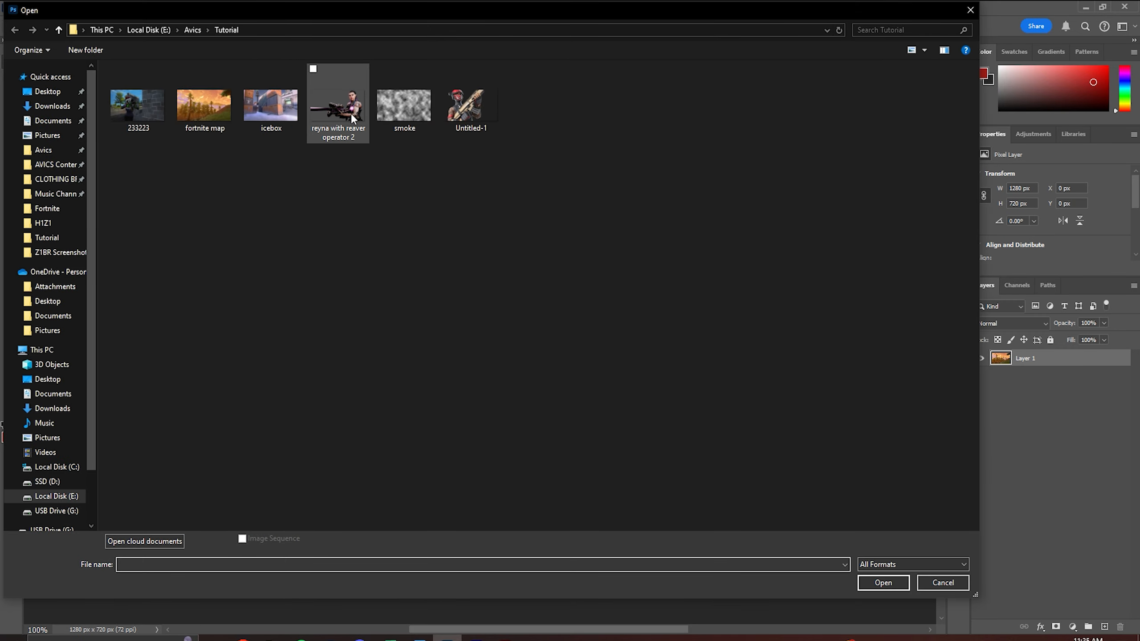
pyautogui.doubleClick(465, 108)
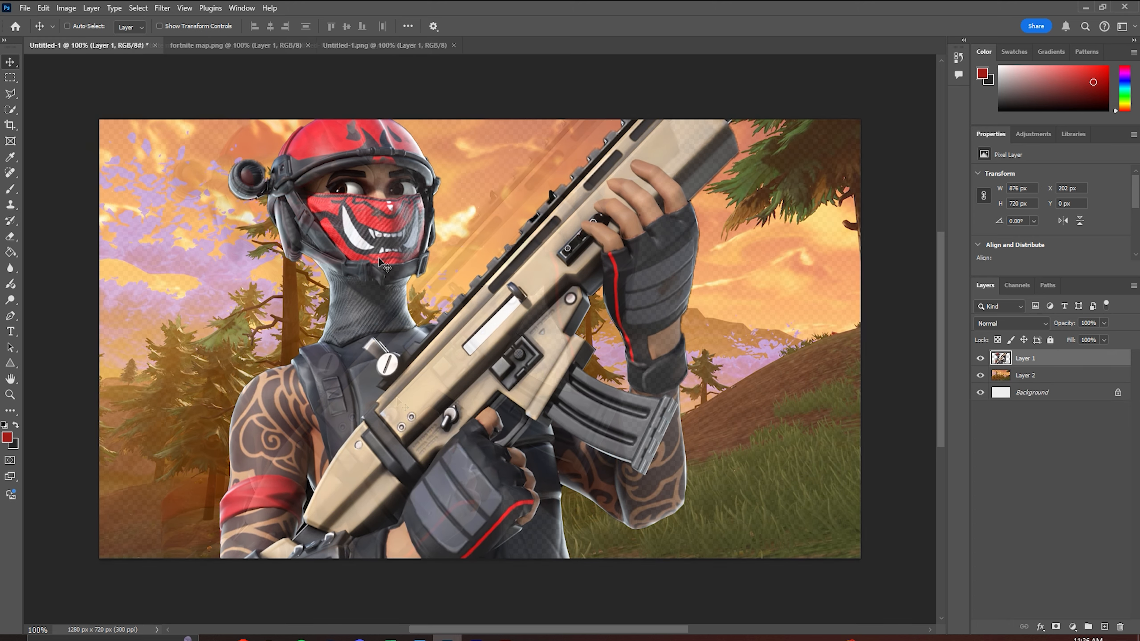
# Examine how the masked character sits over the forest background at reduced and full size
pyautogui.hotkey('ctrl', '-')
pyautogui.hotkey('ctrl', '-')
pyautogui.hotkey('ctrl', '-')
pyautogui.hotkey('ctrl', '-')
pyautogui.hotkey('ctrl', '-')
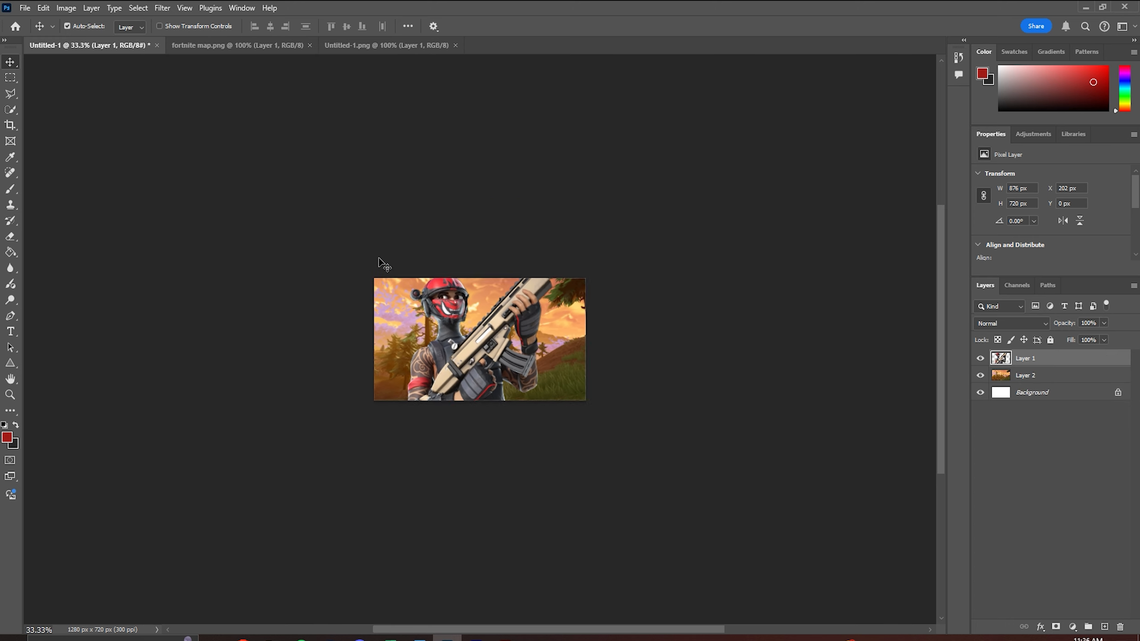
pyautogui.hotkey('ctrl', '+')
pyautogui.hotkey('ctrl', '+')
pyautogui.hotkey('ctrl', '+')
pyautogui.hotkey('ctrl', '+')
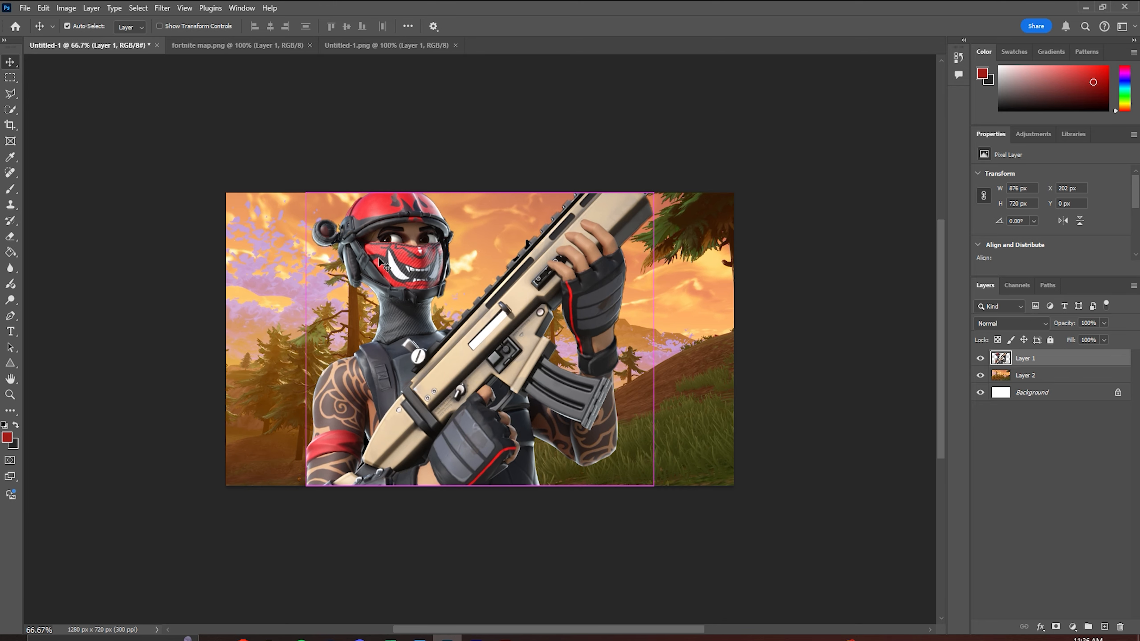
pyautogui.hotkey('ctrl', '+')
# Add a Gradient Map adjustment above the forest background layer and set its starting colour stop to 201f27
pyautogui.click(1050, 376)
pyautogui.click(1073, 627)
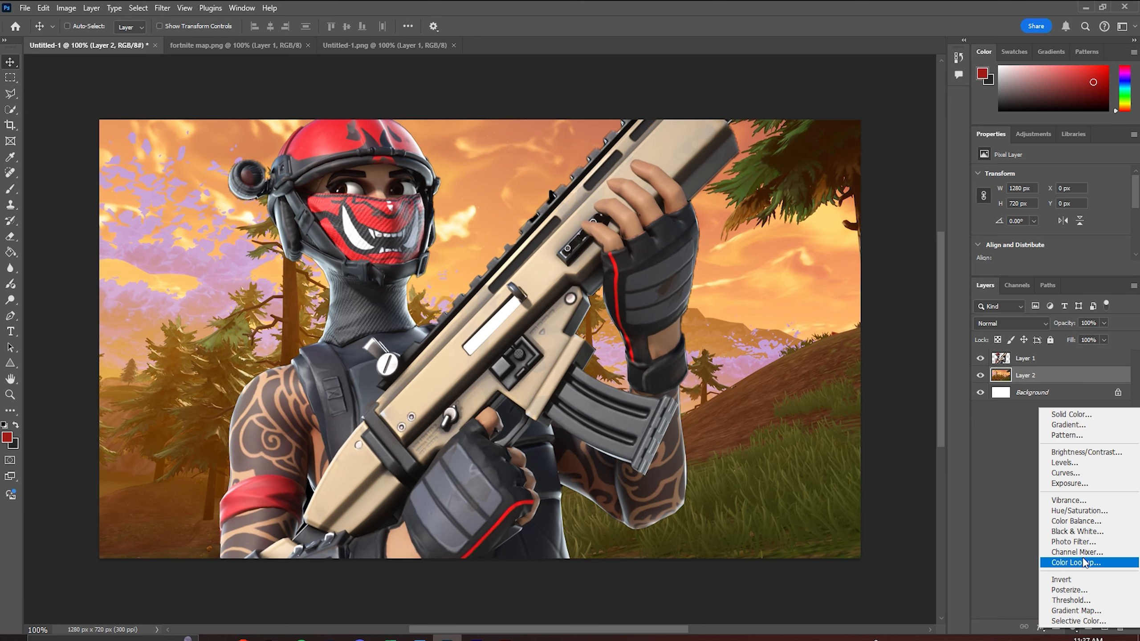
pyautogui.click(1086, 611)
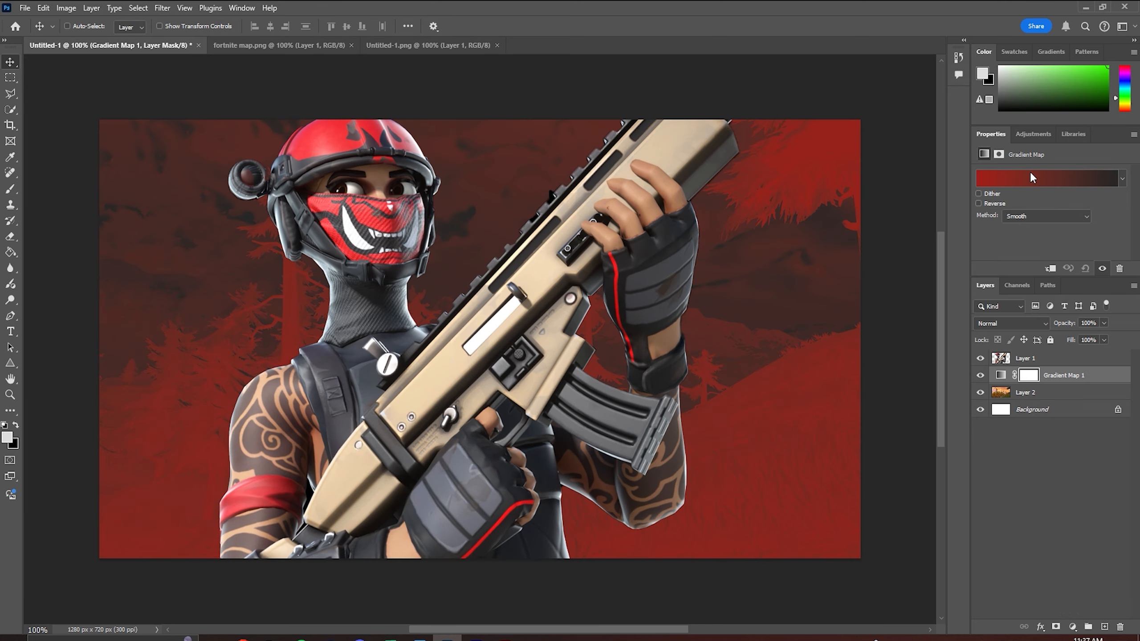
pyautogui.click(1036, 178)
pyautogui.doubleClick(710, 374)
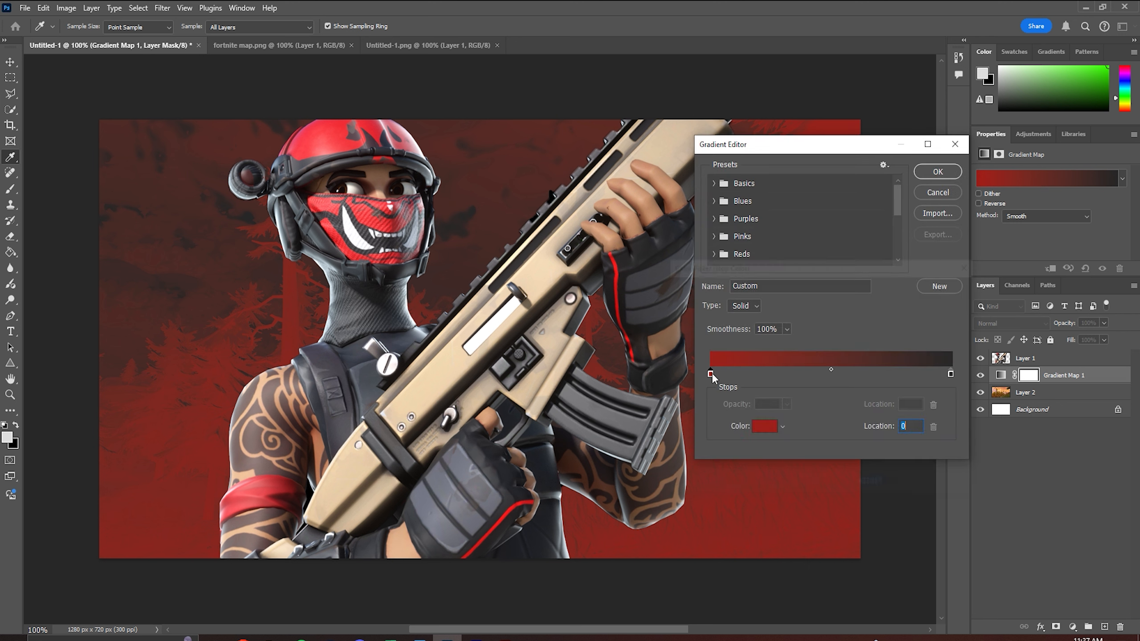
pyautogui.moveTo(838, 351); pyautogui.dragTo(838, 342)
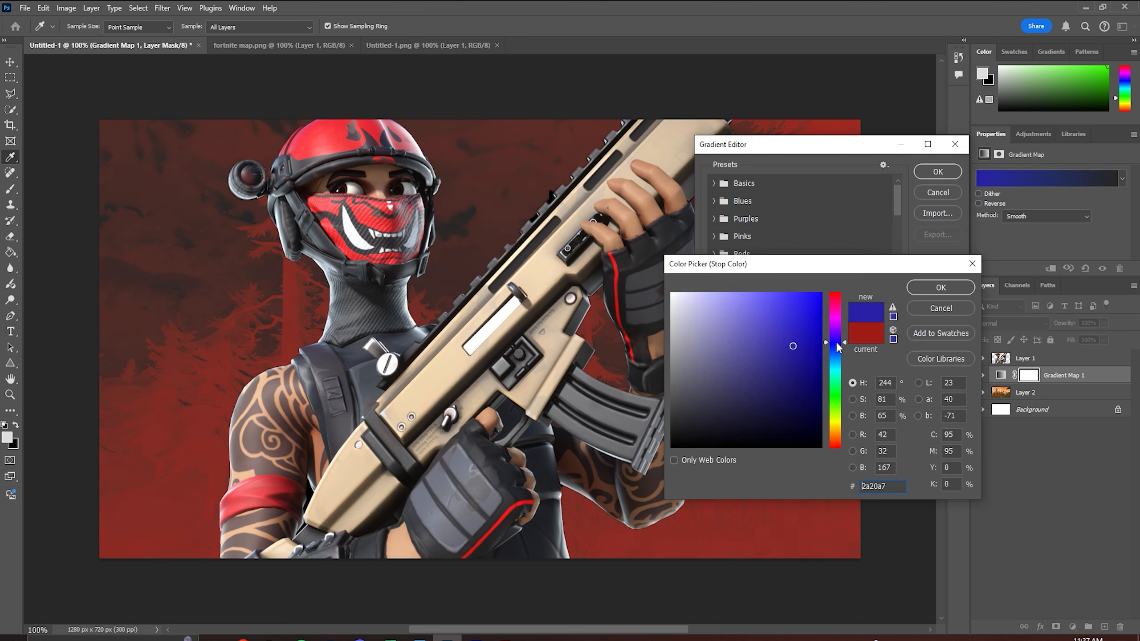
pyautogui.moveTo(763, 357); pyautogui.dragTo(700, 425)
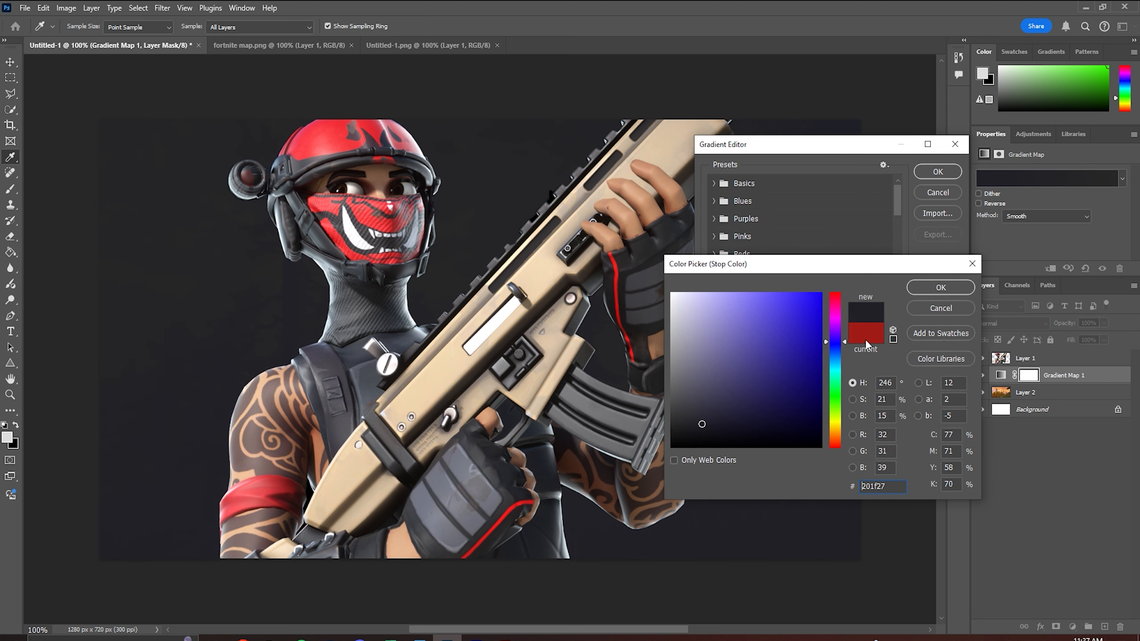
pyautogui.click(928, 289)
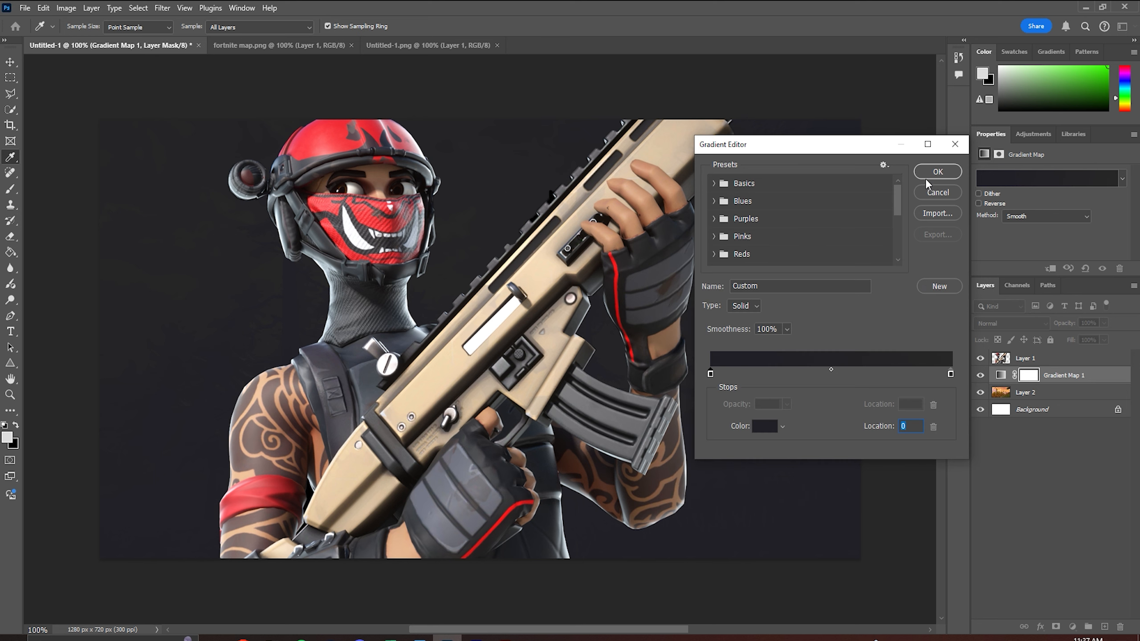
# Set the gradient's end colour stop to ff0000 and move the dark stop to location 32
pyautogui.doubleClick(951, 374)
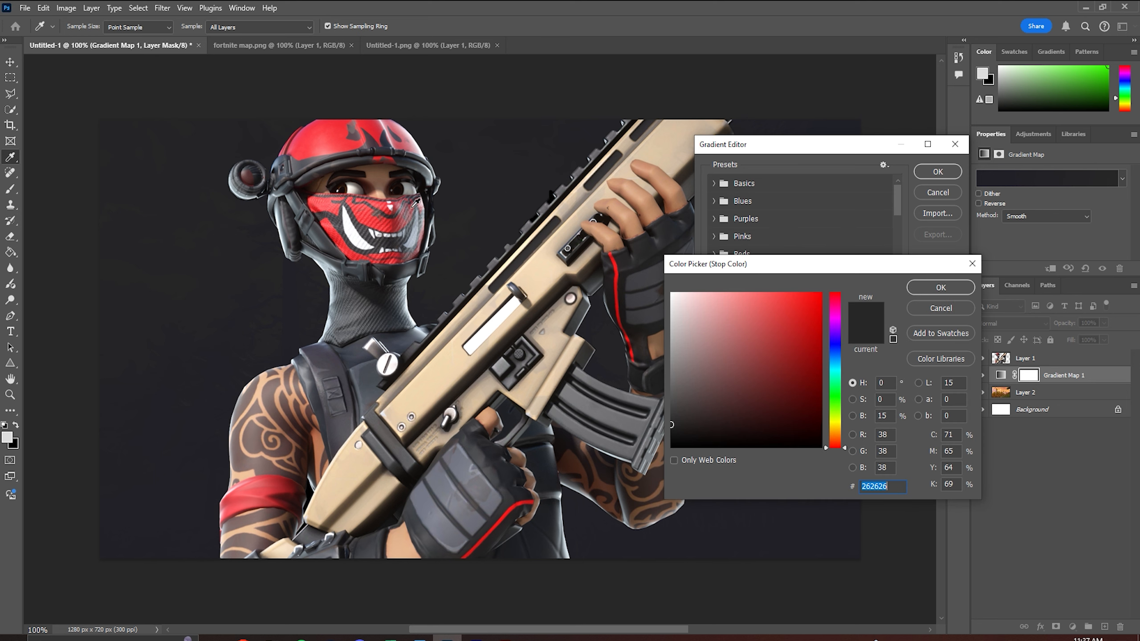
pyautogui.moveTo(821, 352)
pyautogui.mouseDown()
pyautogui.moveTo(823, 310)
pyautogui.moveTo(846, 294)
pyautogui.mouseUp()
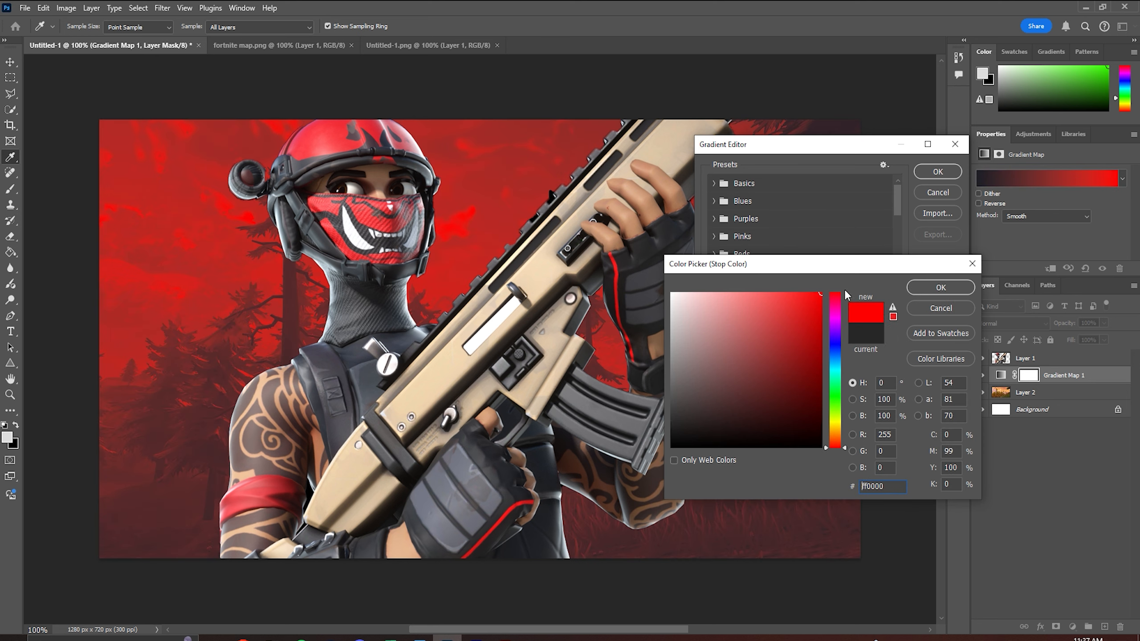
pyautogui.click(941, 287)
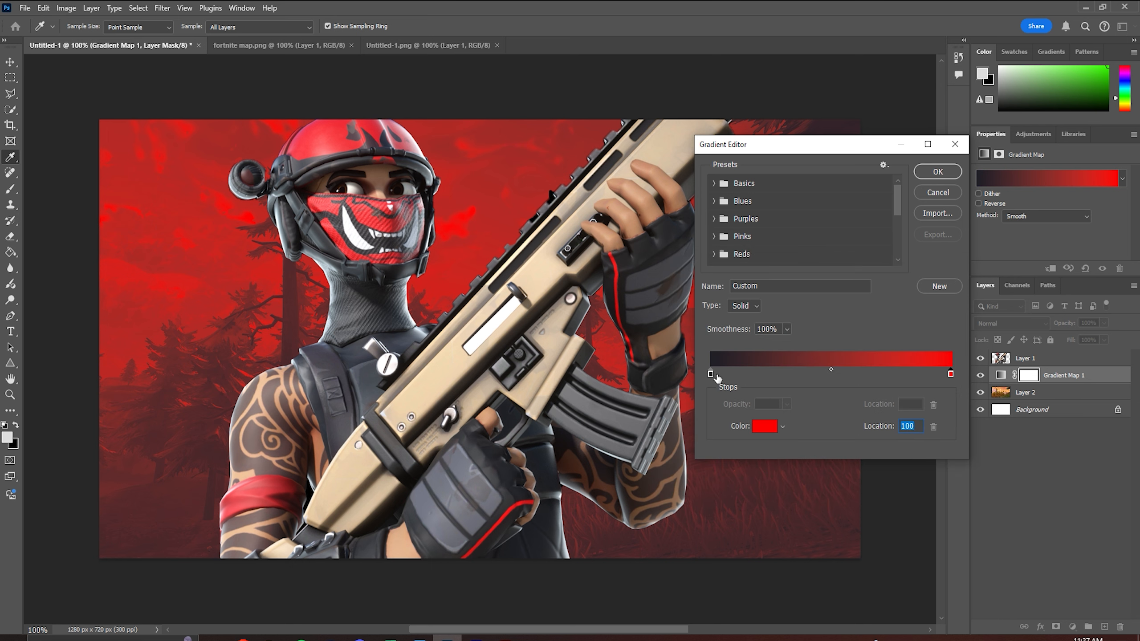
pyautogui.moveTo(716, 373); pyautogui.dragTo(789, 378)
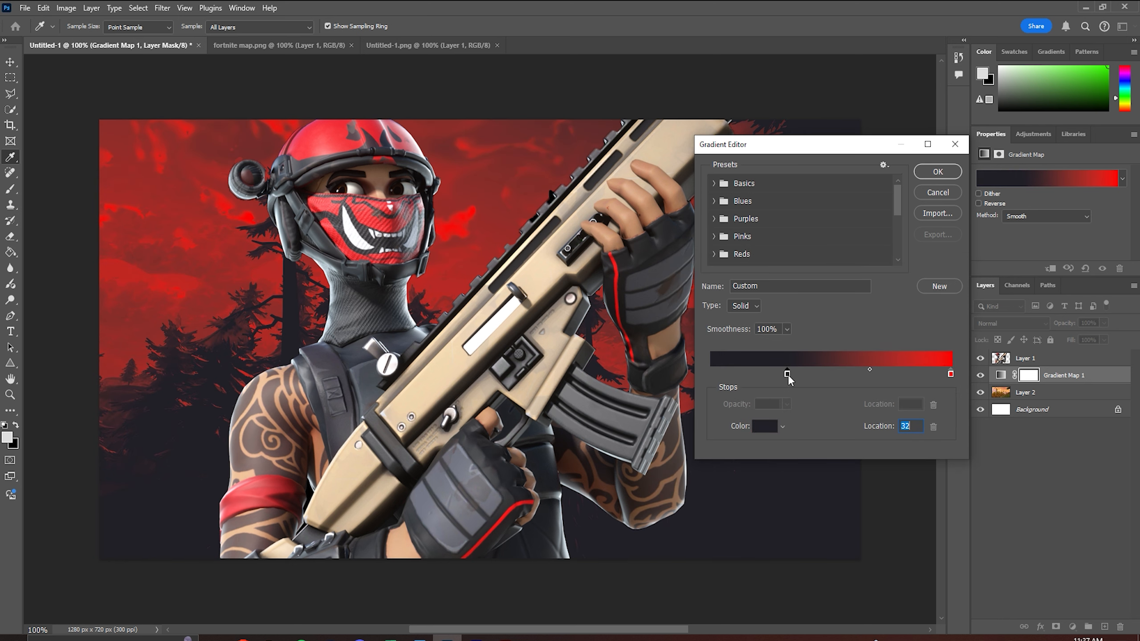
pyautogui.click(937, 172)
# Lower the Gradient Map layer's opacity to 85%
pyautogui.click(1103, 321)
pyautogui.moveTo(1092, 339)
pyautogui.mouseDown()
pyautogui.moveTo(1081, 340)
pyautogui.moveTo(1097, 341)
pyautogui.mouseUp()
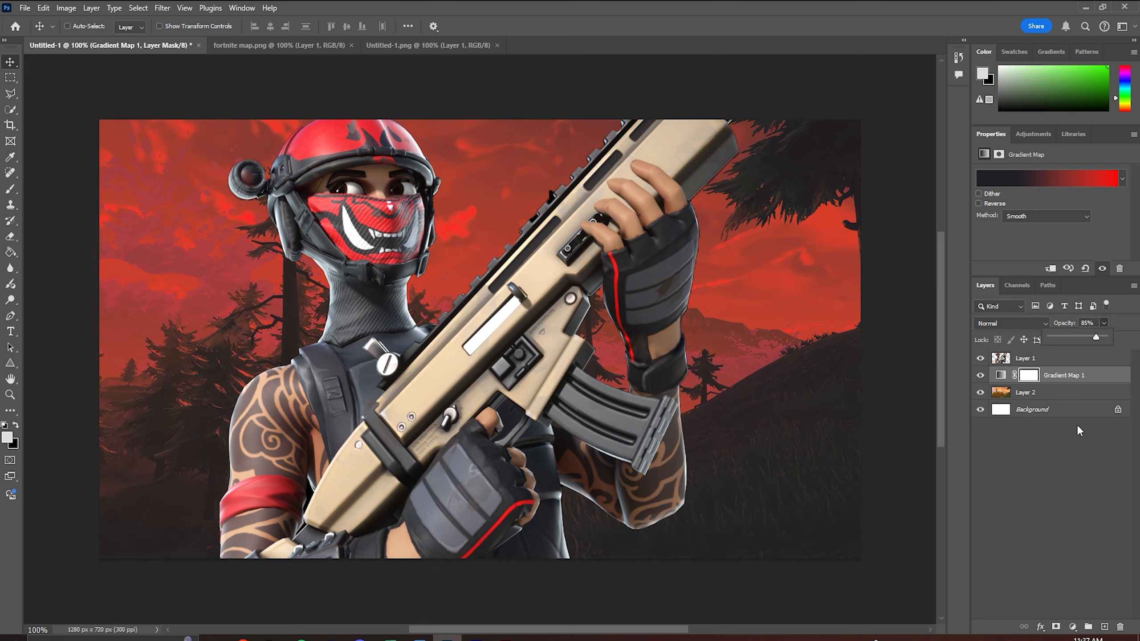
pyautogui.click(1046, 497)
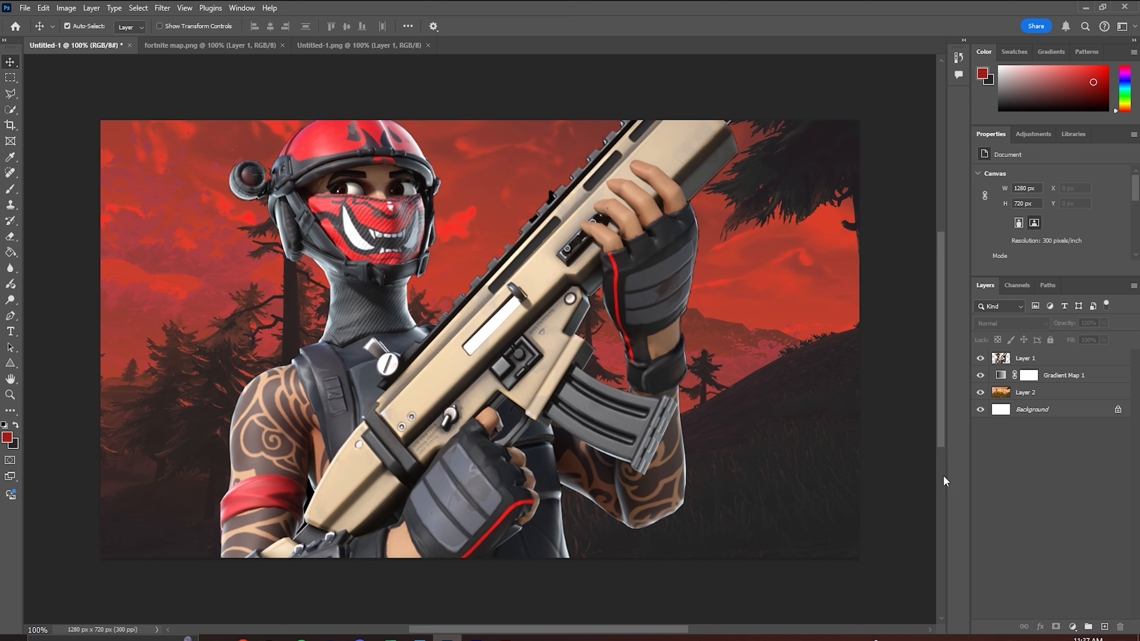
pyautogui.hotkey('ctrl', '-')
pyautogui.hotkey('ctrl', '-')
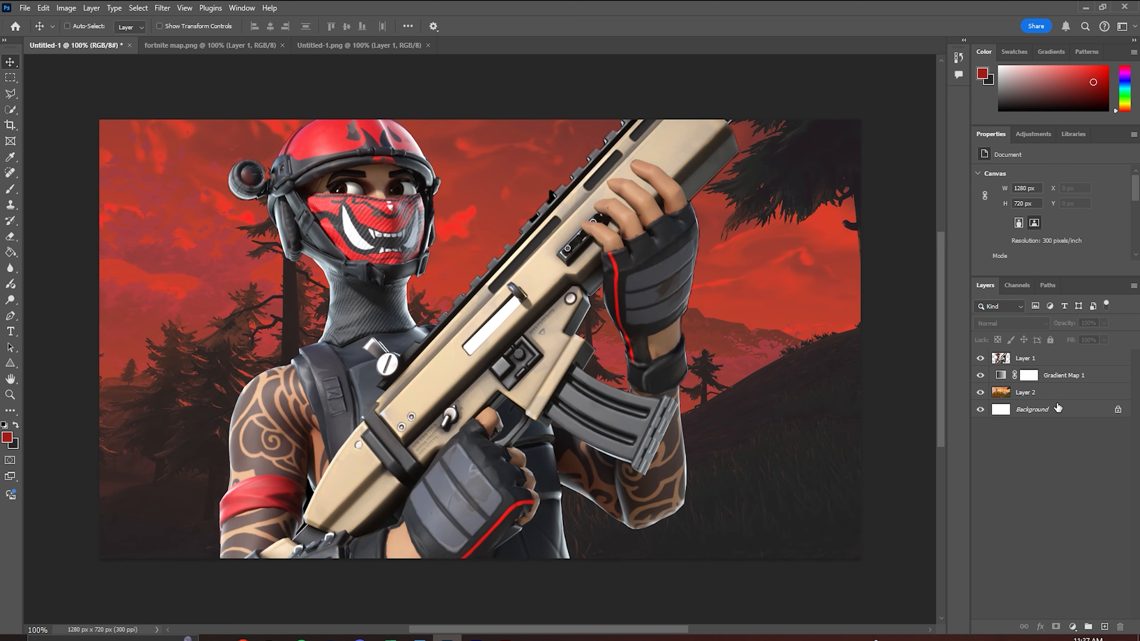
# Add a Brightness/Contrast adjustment directly above the forest background layer and strengthen the contrast
pyautogui.click(1027, 392)
pyautogui.click(1072, 626)
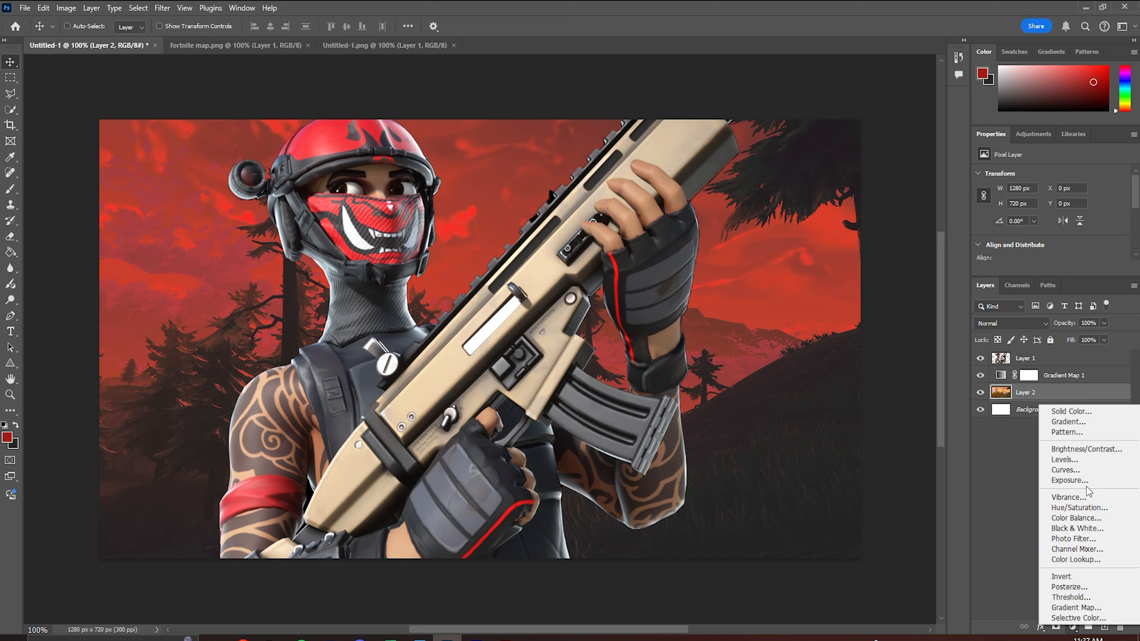
pyautogui.click(1082, 449)
pyautogui.moveTo(1050, 206); pyautogui.dragTo(1065, 230)
pyautogui.click(1008, 500)
# Add a Curves adjustment directly above the forest background layer and shape an S-curve with darker shadows and brighter highlights
pyautogui.click(1045, 408)
pyautogui.click(1073, 627)
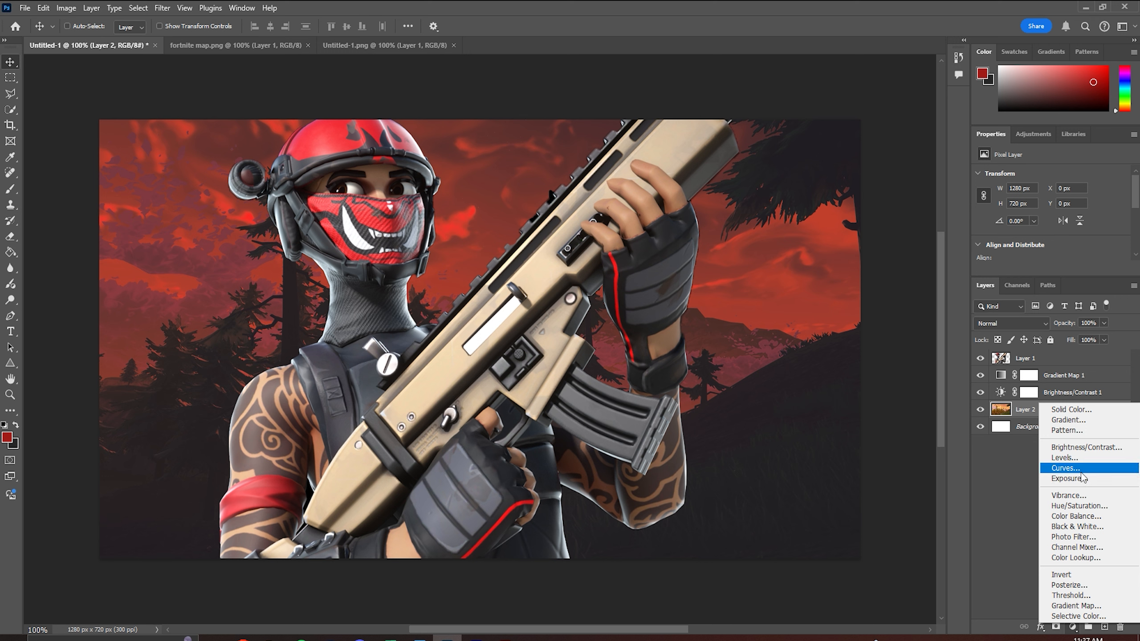
pyautogui.click(1069, 467)
pyautogui.moveTo(1029, 275); pyautogui.dragTo(1029, 364)
pyautogui.click(1034, 292)
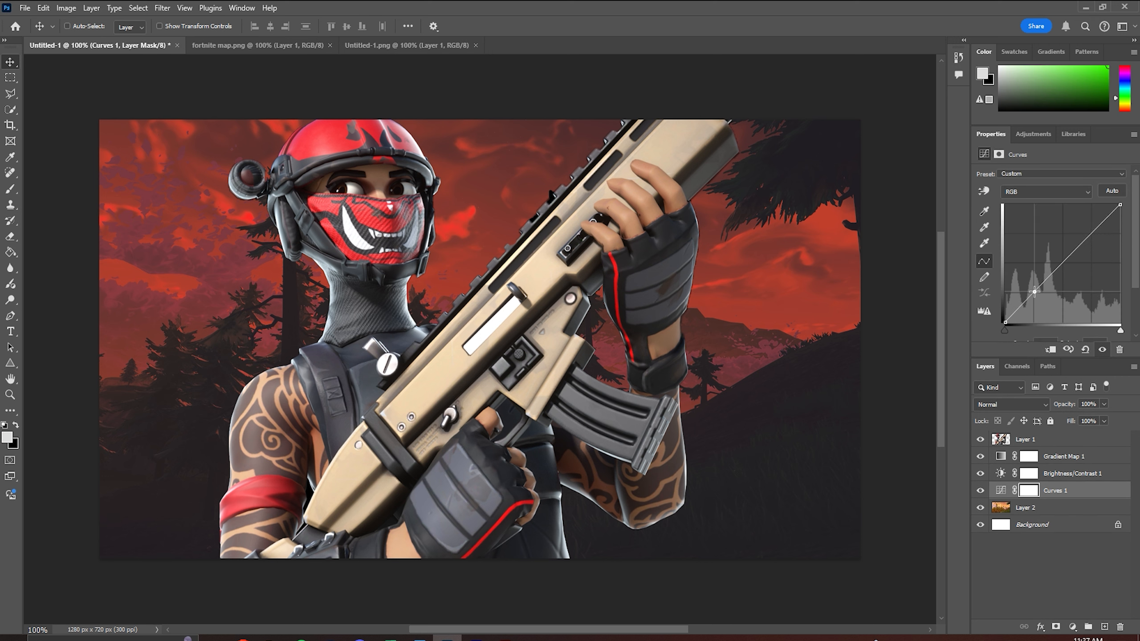
pyautogui.click(1093, 233)
pyautogui.moveTo(1035, 293); pyautogui.dragTo(1052, 302)
pyautogui.moveTo(1092, 232); pyautogui.dragTo(1085, 230)
pyautogui.click(1061, 564)
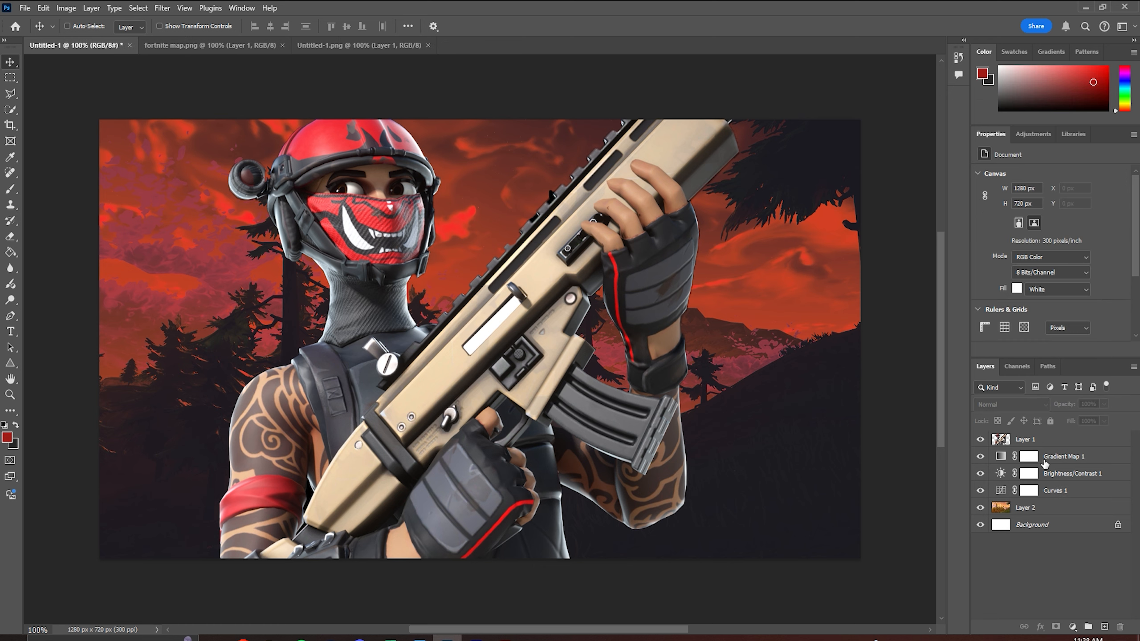
# Open the smoke image and bring it into the 1280 x 720 composition as the uppermost layer
pyautogui.click(24, 8)
pyautogui.click(36, 32)
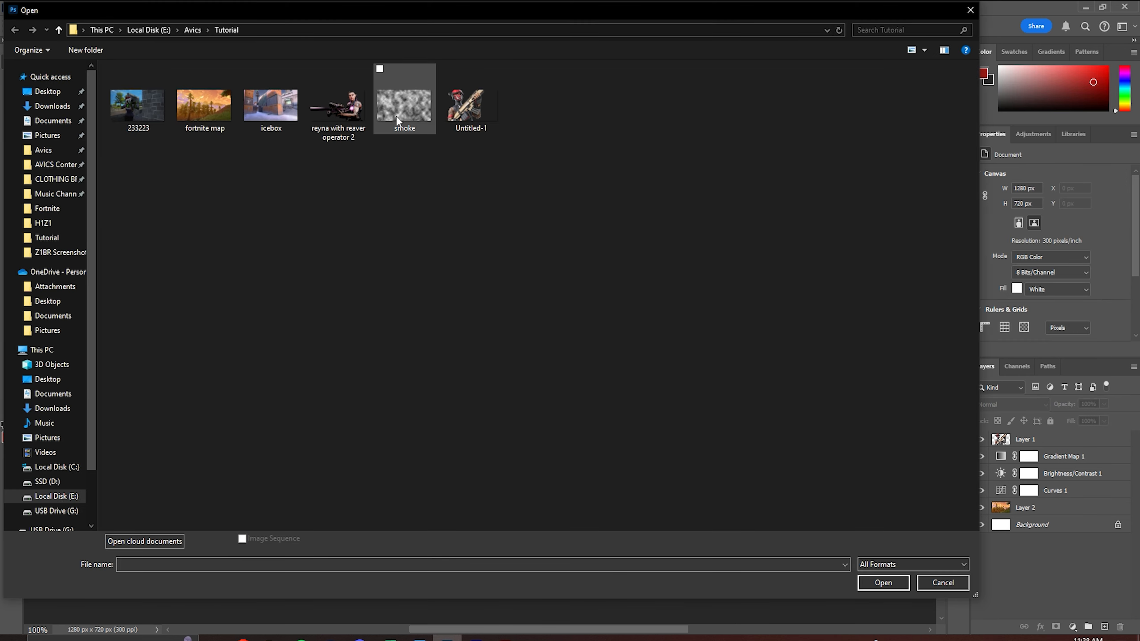
pyautogui.doubleClick(397, 108)
pyautogui.moveTo(385, 248); pyautogui.dragTo(607, 406)
# Set the smoke layer's blend mode to Overlay and its opacity to 55%
pyautogui.click(1010, 404)
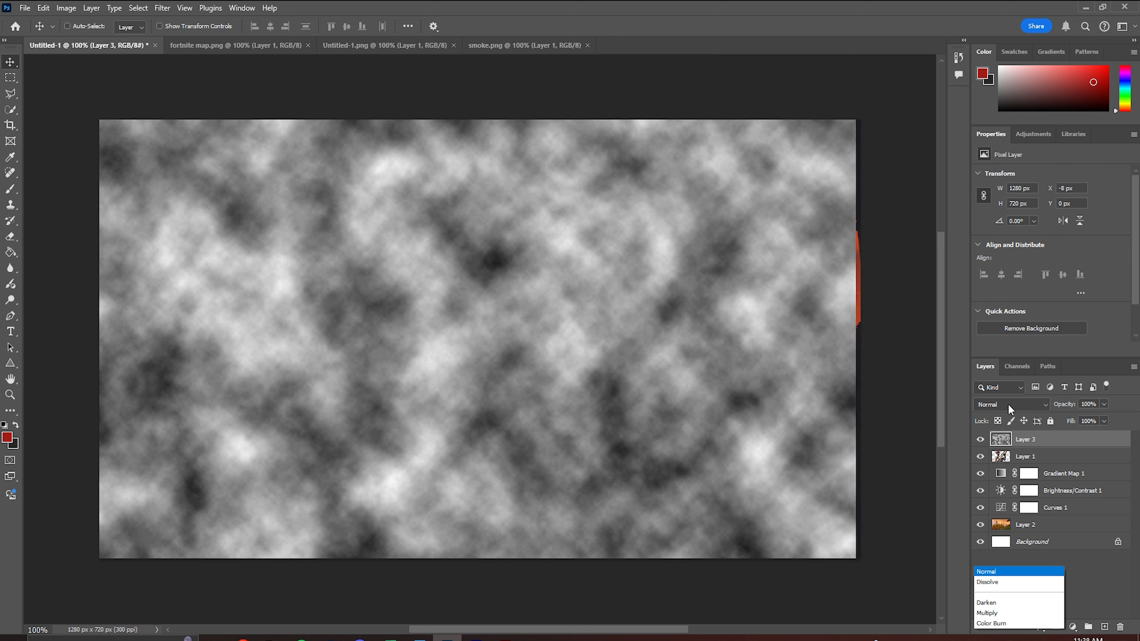
pyautogui.click(993, 457)
pyautogui.click(1104, 404)
pyautogui.moveTo(1107, 417); pyautogui.dragTo(1081, 420)
pyautogui.click(802, 421)
# Transform the smoke layer so it sits at X 0 px and covers the whole canvas
pyautogui.hotkey('ctrl', 't')
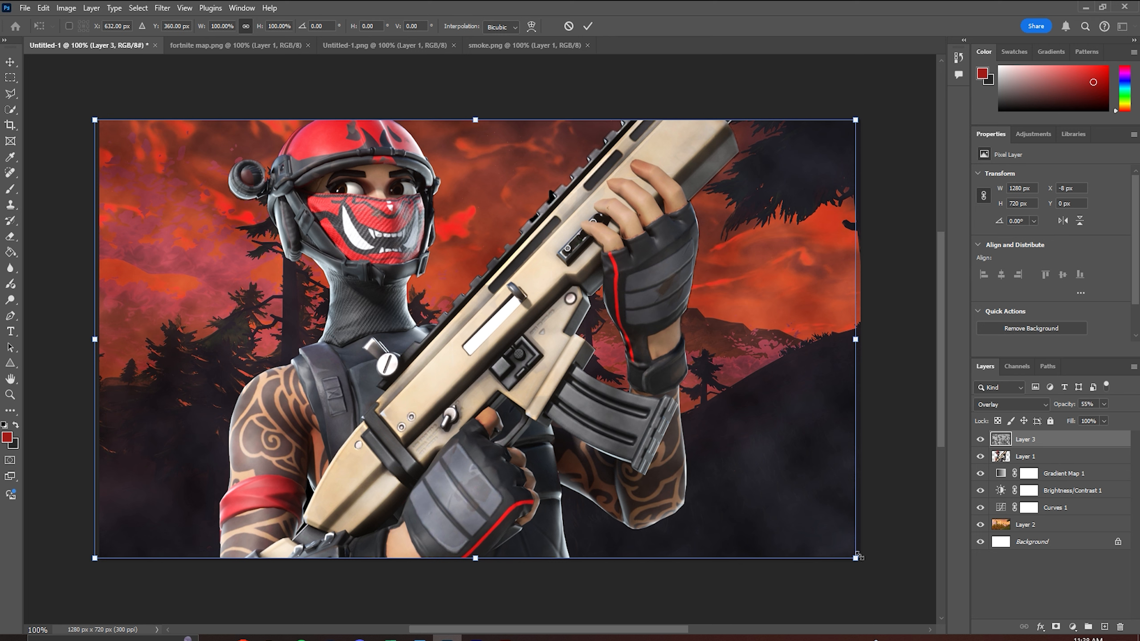
pyautogui.moveTo(821, 520); pyautogui.dragTo(825, 521)
pyautogui.press('Return')
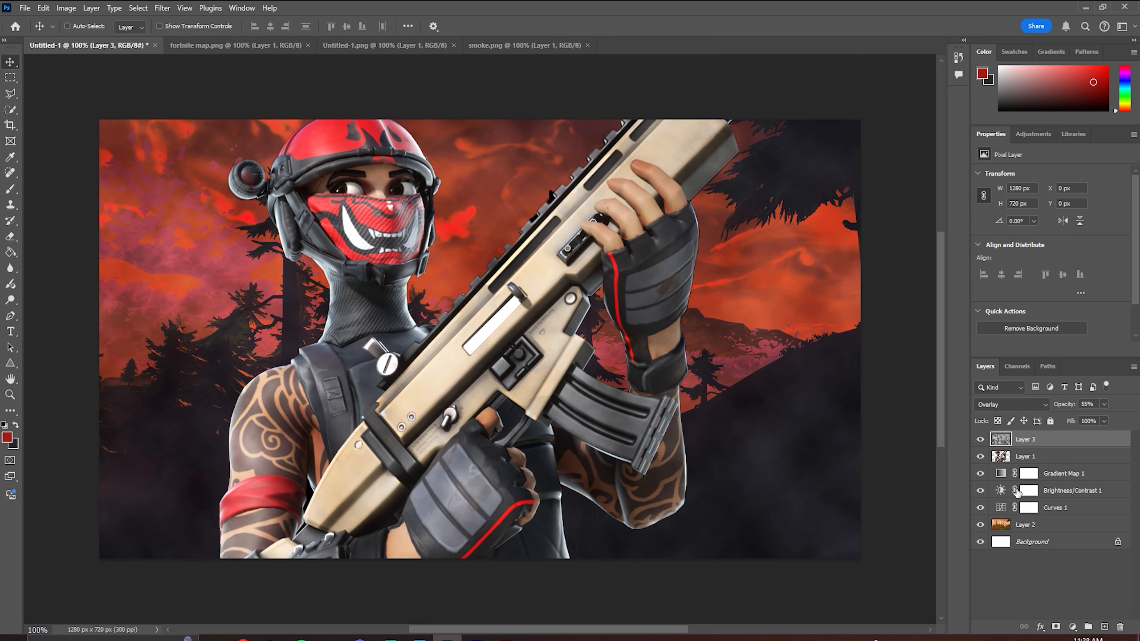
pyautogui.moveTo(1052, 440); pyautogui.dragTo(1051, 441)
# Add an Inner Glow to the character layer in Overlay mode with 84% opacity and a size of 32 px
pyautogui.rightClick(1034, 459)
pyautogui.click(1049, 291)
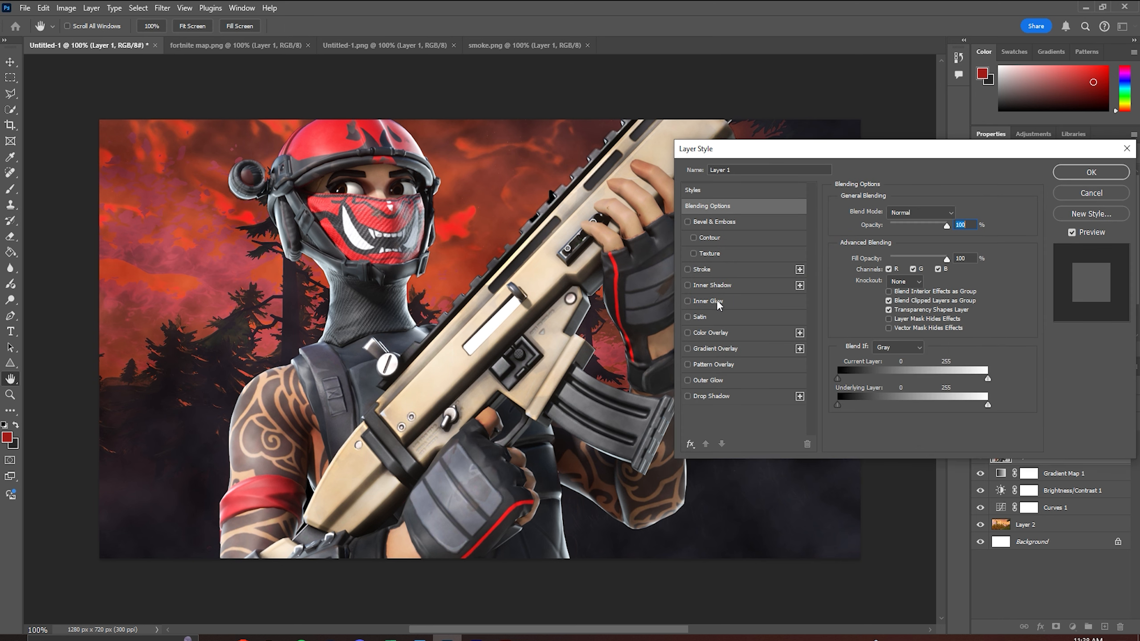
pyautogui.click(720, 306)
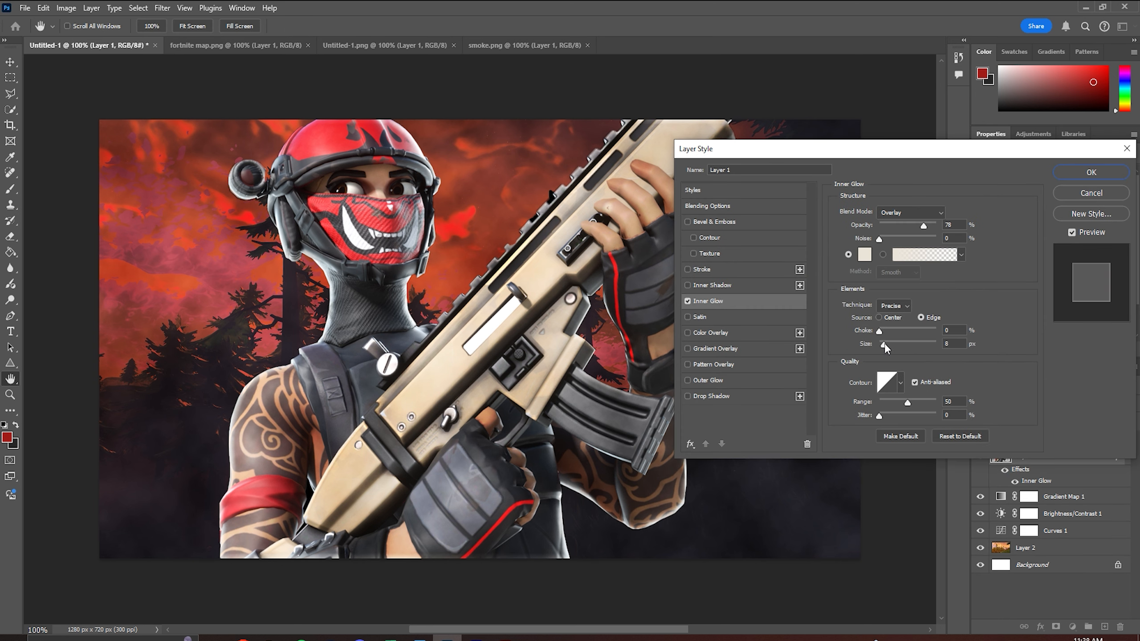
pyautogui.moveTo(887, 348); pyautogui.dragTo(891, 347)
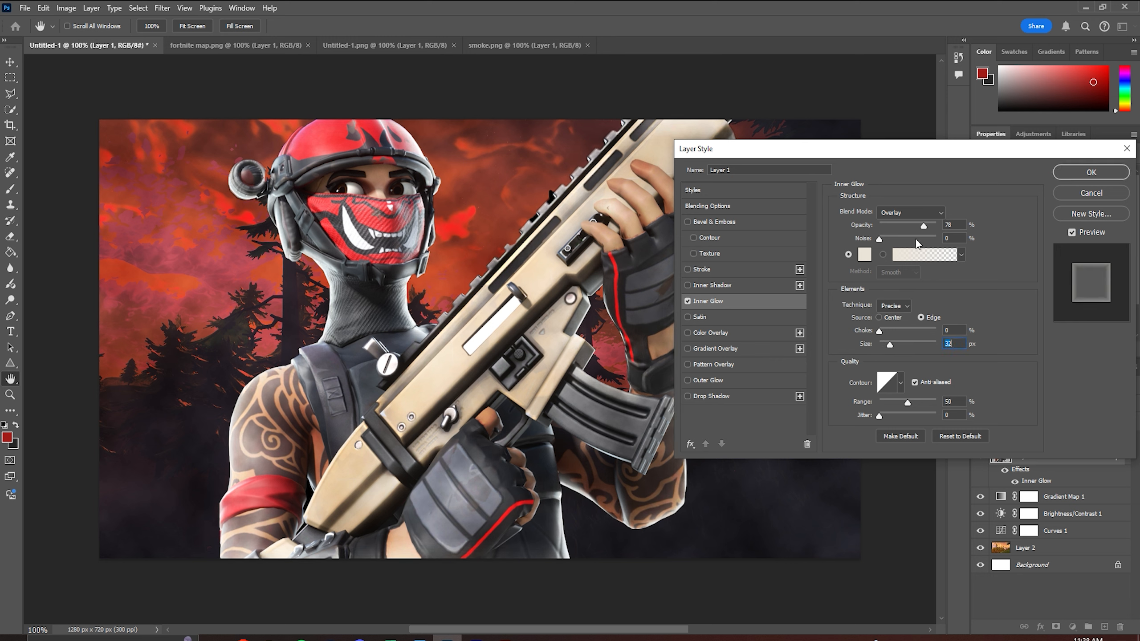
pyautogui.click(923, 225)
pyautogui.moveTo(926, 231); pyautogui.dragTo(928, 230)
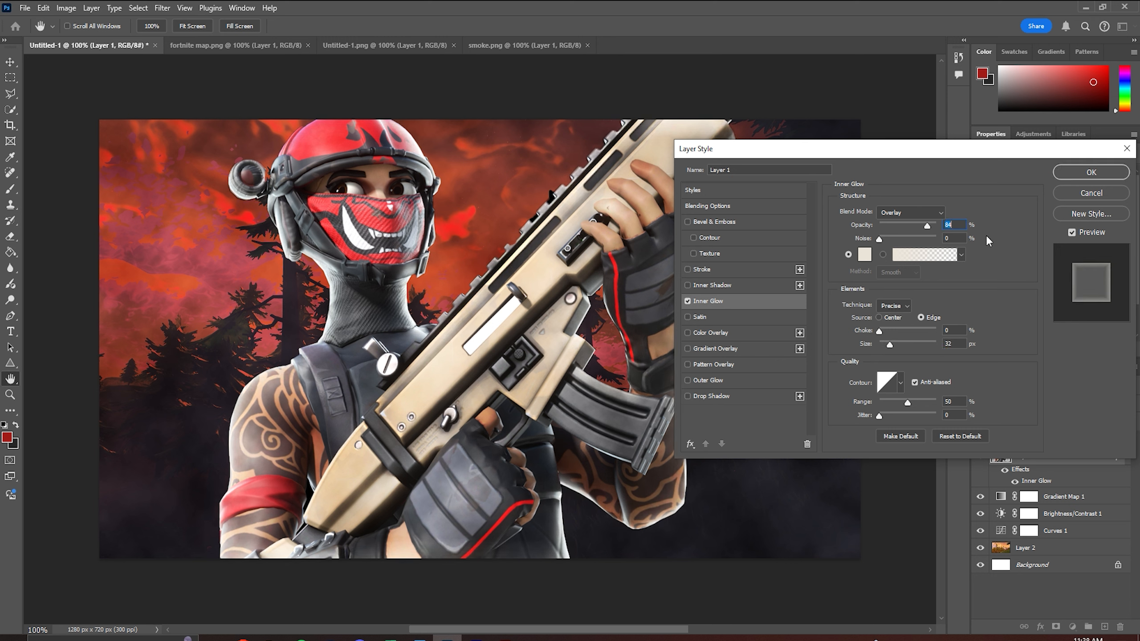
pyautogui.click(1090, 173)
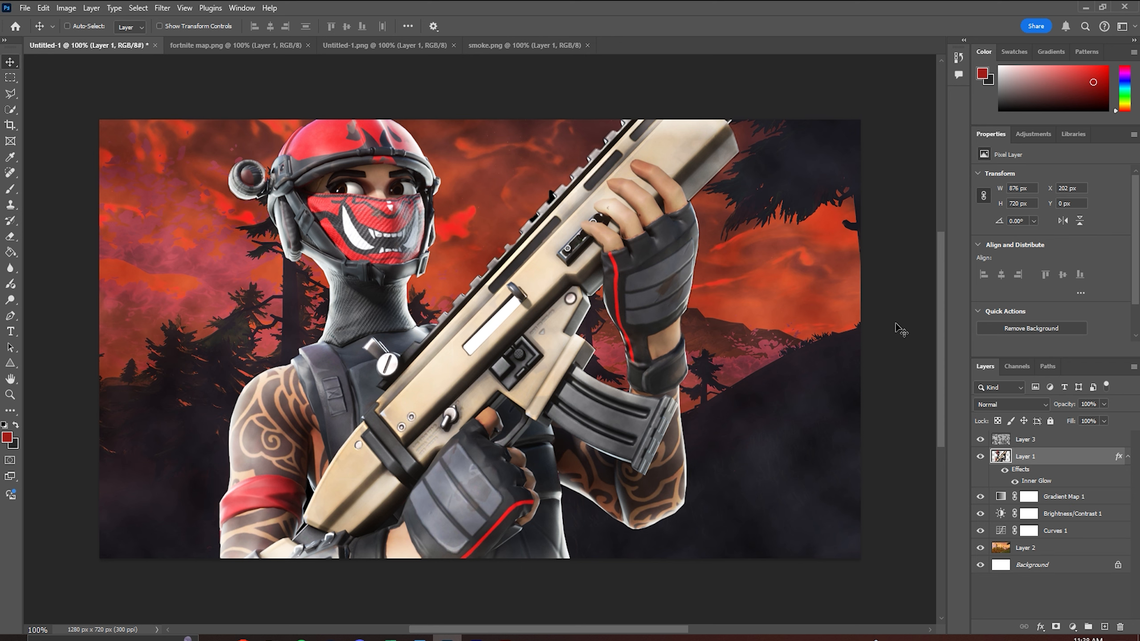
# Create a new layer above the smoke layer and sample the muted red #b04a54 from the background as the foreground colour
pyautogui.hotkey('ctrl', '-')
pyautogui.hotkey('ctrl', '-')
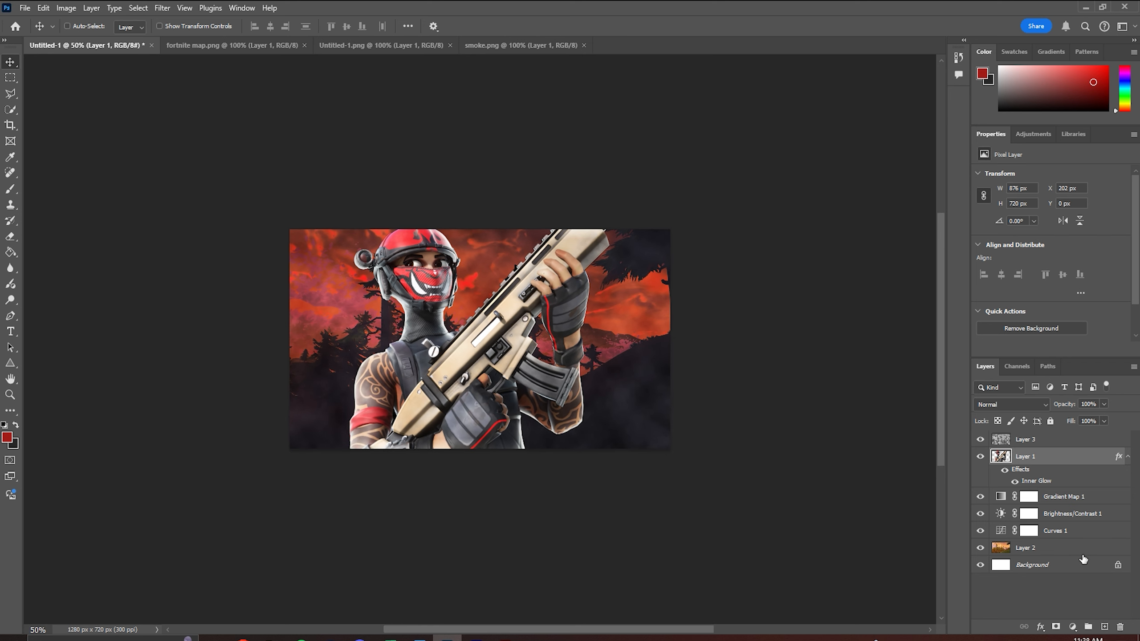
pyautogui.click(1104, 627)
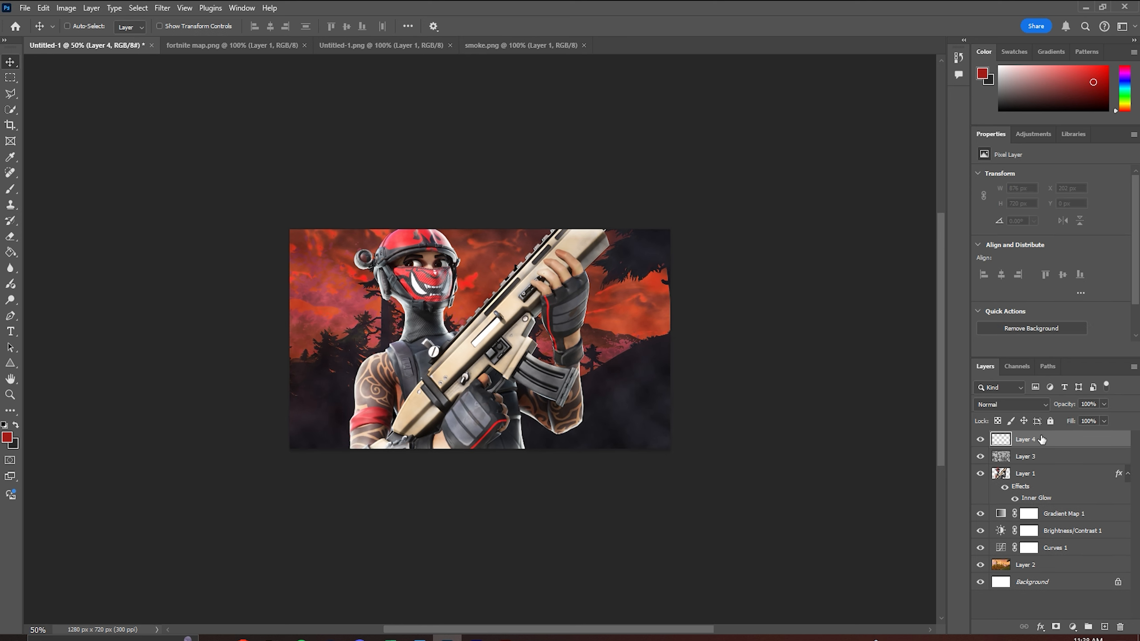
pyautogui.moveTo(1042, 439); pyautogui.dragTo(1044, 440)
pyautogui.press('i')
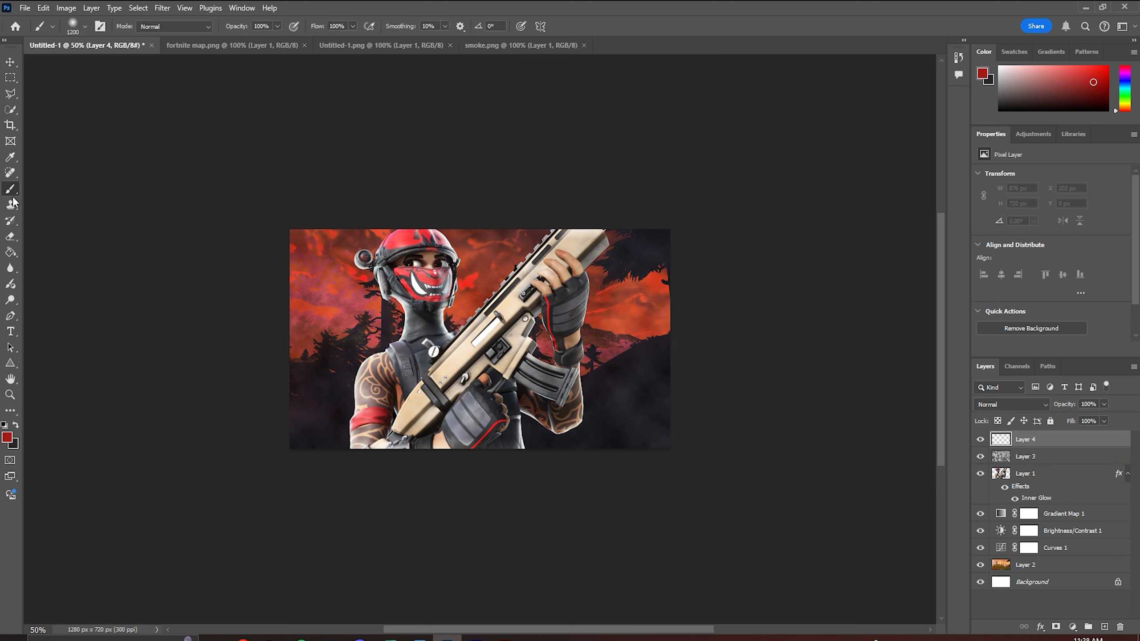
pyautogui.click(7, 437)
pyautogui.click(326, 295)
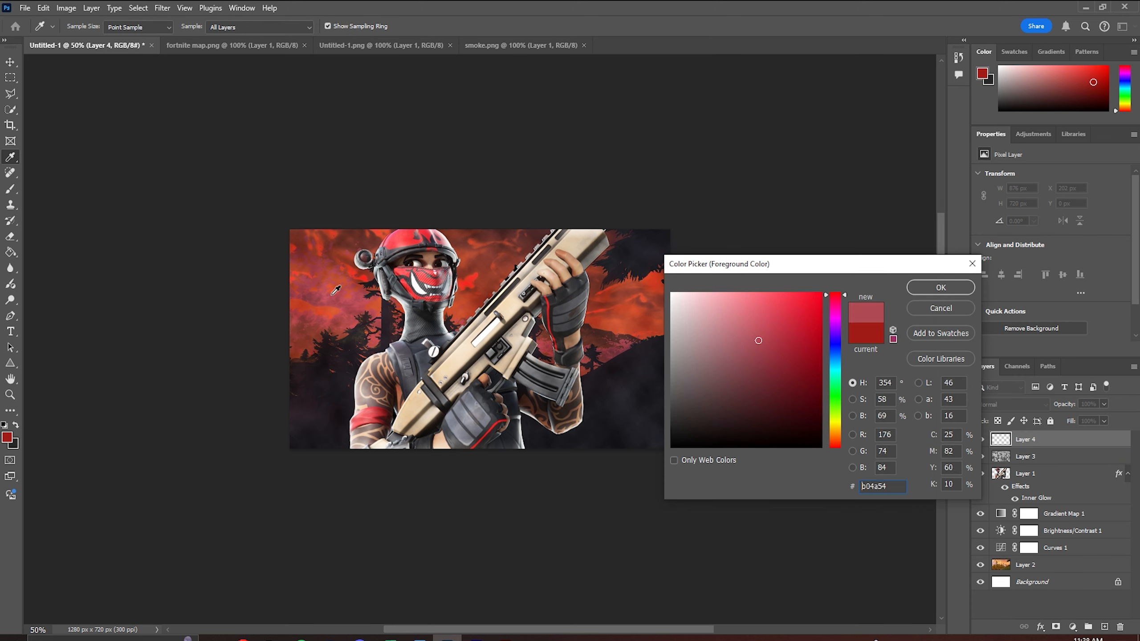
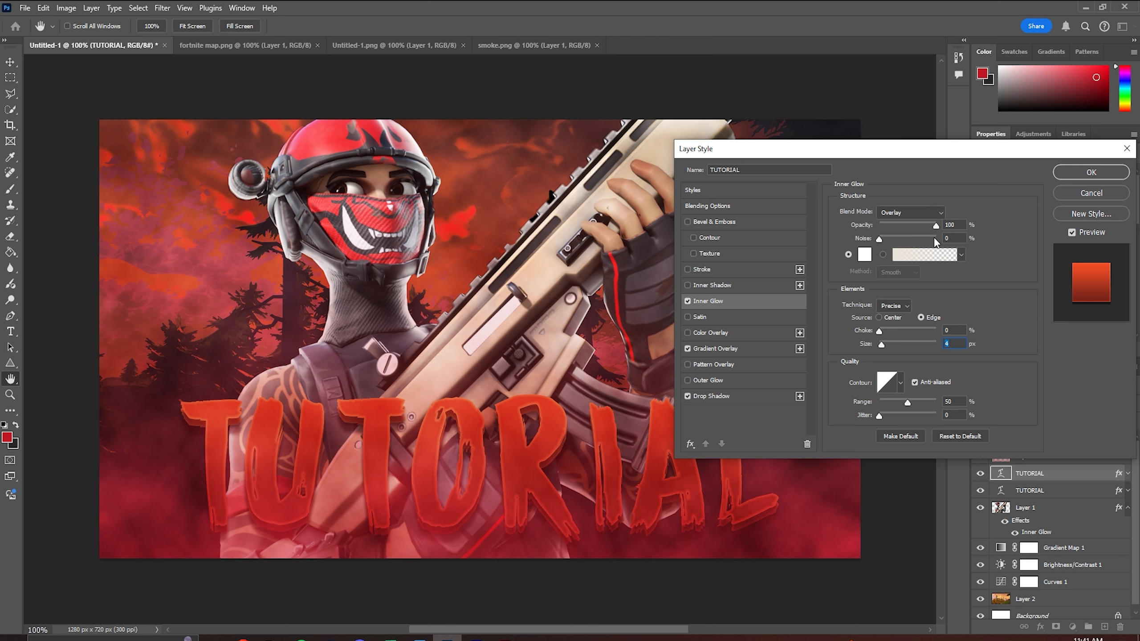
# Change the blend mode of the upper TUTORIAL text's inner glow and apply the layer style
pyautogui.click(911, 212)
pyautogui.click(898, 400)
pyautogui.click(1090, 172)
# Add a new layer directly above the Gradient Map adjustment and make a rectangular selection covering the whole canvas
pyautogui.hotkey('ctrl', '-')
pyautogui.click(1063, 548)
pyautogui.click(1104, 627)
pyautogui.click(10, 77)
pyautogui.moveTo(202, 158); pyautogui.dragTo(870, 572)
# Fill the selected canvas area on the new layer with a dark grey colour at 100% opacity, and deselect
pyautogui.rightClick(648, 340)
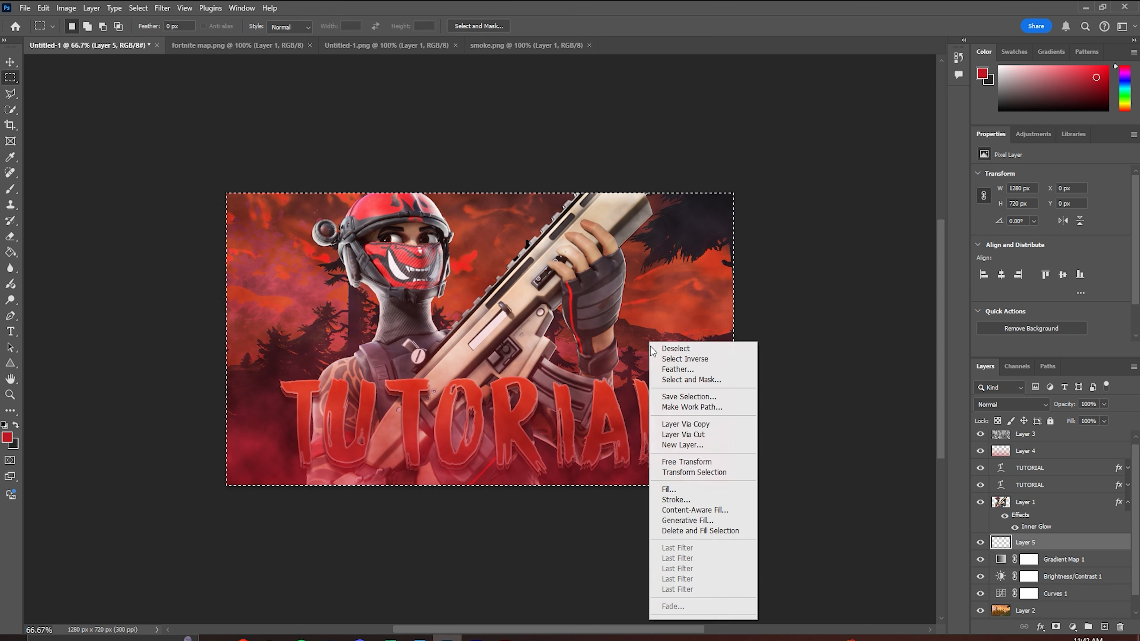
pyautogui.click(664, 474)
pyautogui.click(574, 163)
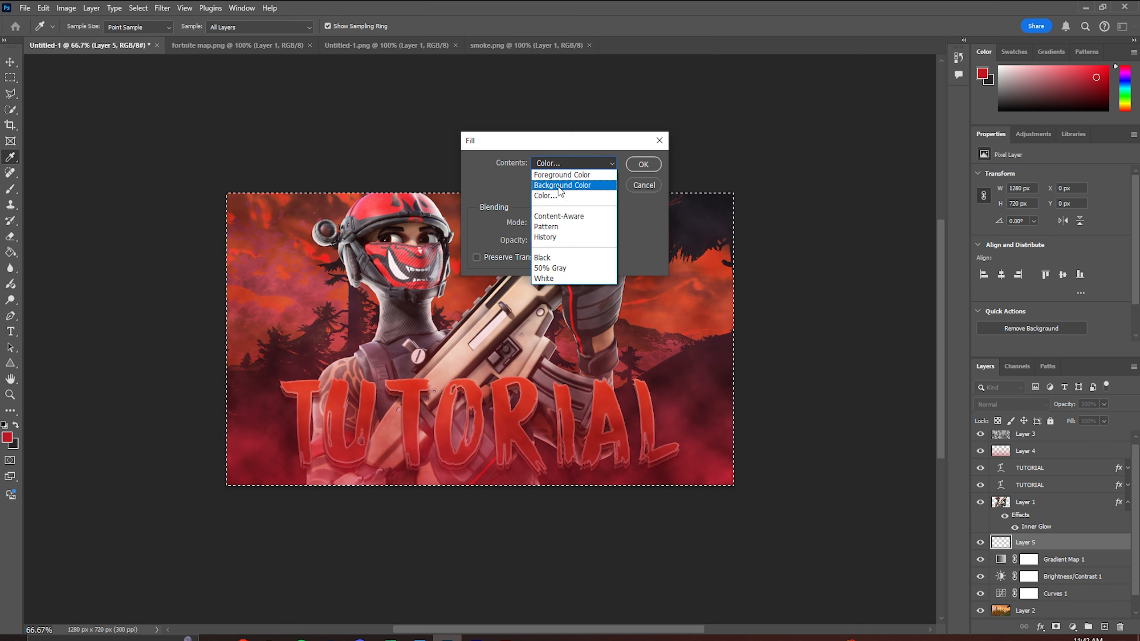
pyautogui.click(578, 209)
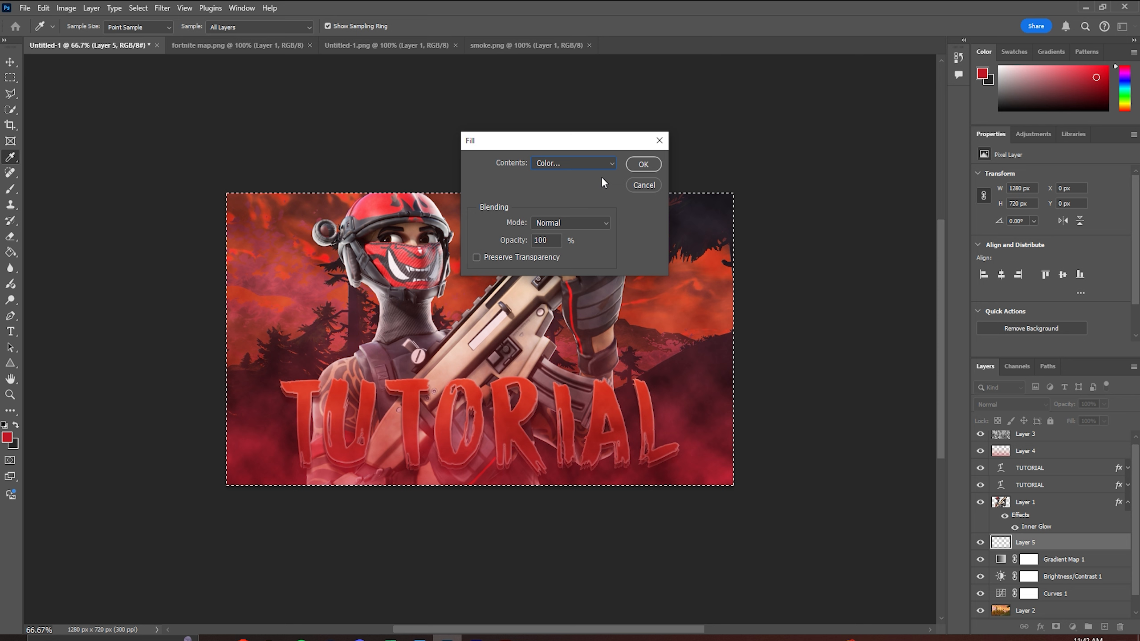
pyautogui.click(642, 164)
pyautogui.hotkey('ctrl', 'f')
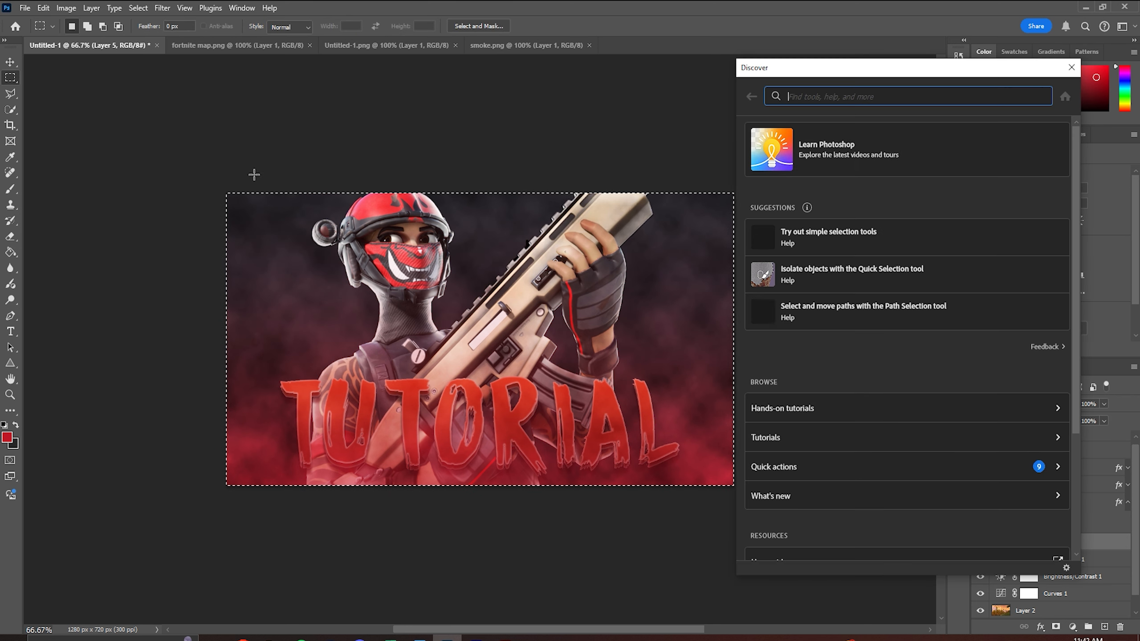
pyautogui.click(1071, 66)
pyautogui.hotkey('ctrl', 'd')
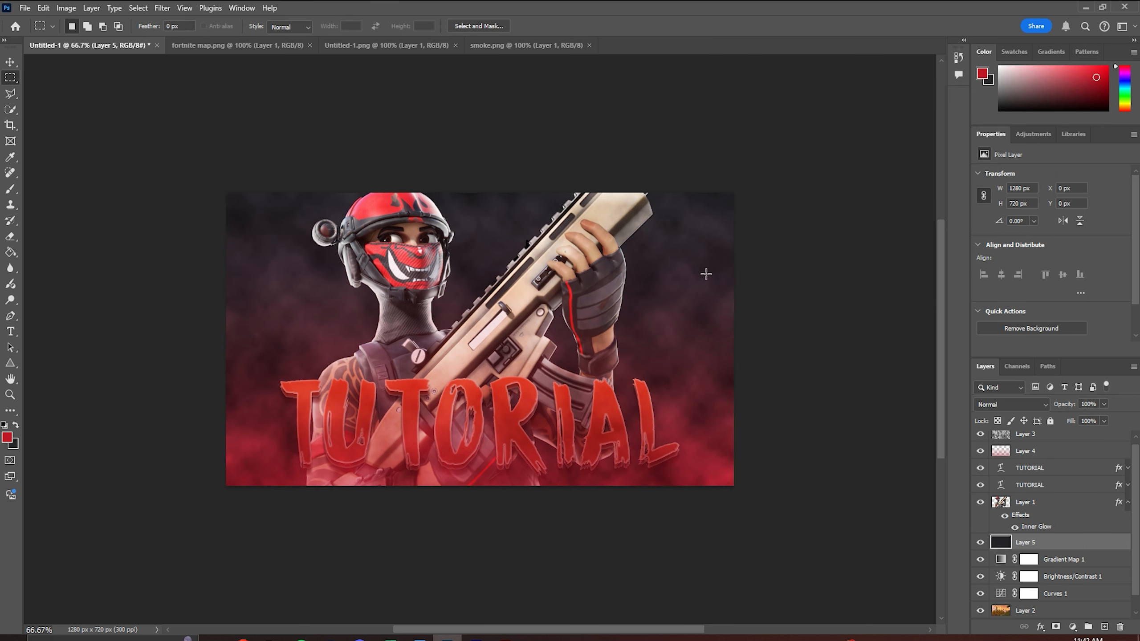
# Lower the dark fill layer's opacity to 68% so the forest background shows through
pyautogui.press('v')
pyautogui.click(1103, 405)
pyautogui.moveTo(1108, 417); pyautogui.dragTo(1089, 420)
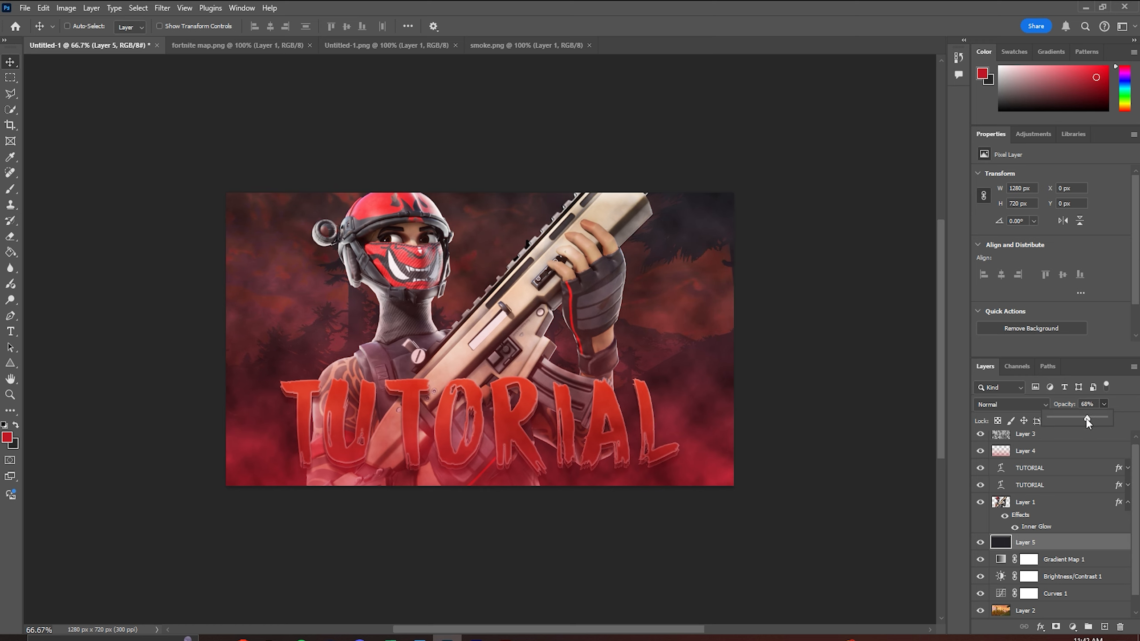
pyautogui.hotkey('ctrl', '-')
pyautogui.hotkey('ctrl', '-')
pyautogui.hotkey('ctrl', '-')
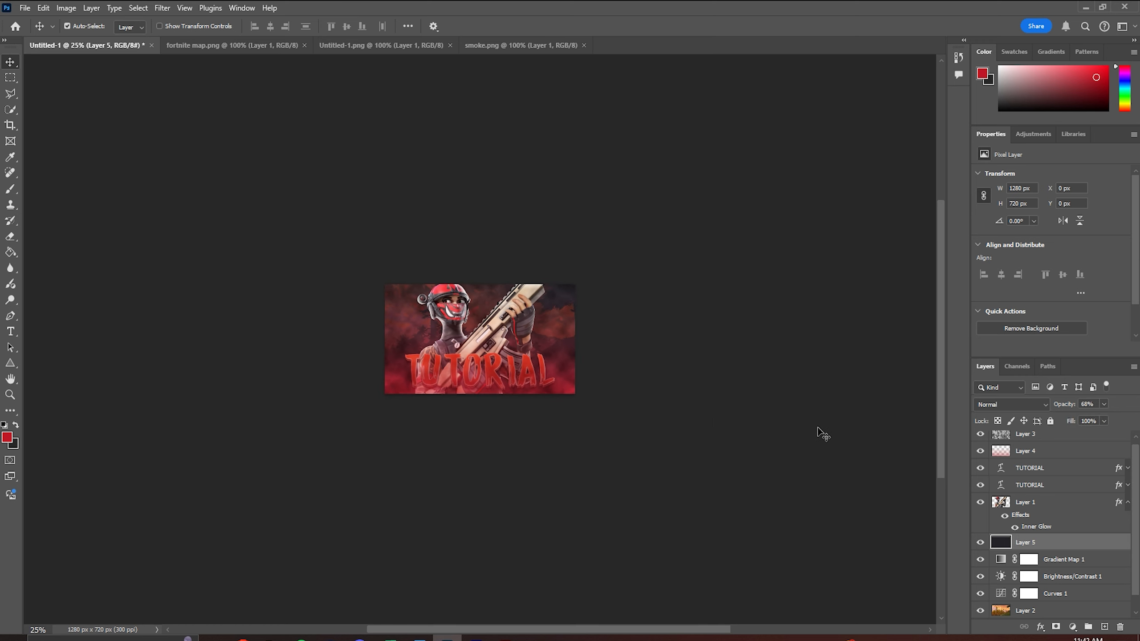
pyautogui.hotkey('ctrl', '+')
pyautogui.hotkey('ctrl', '+')
pyautogui.hotkey('ctrl', '+')
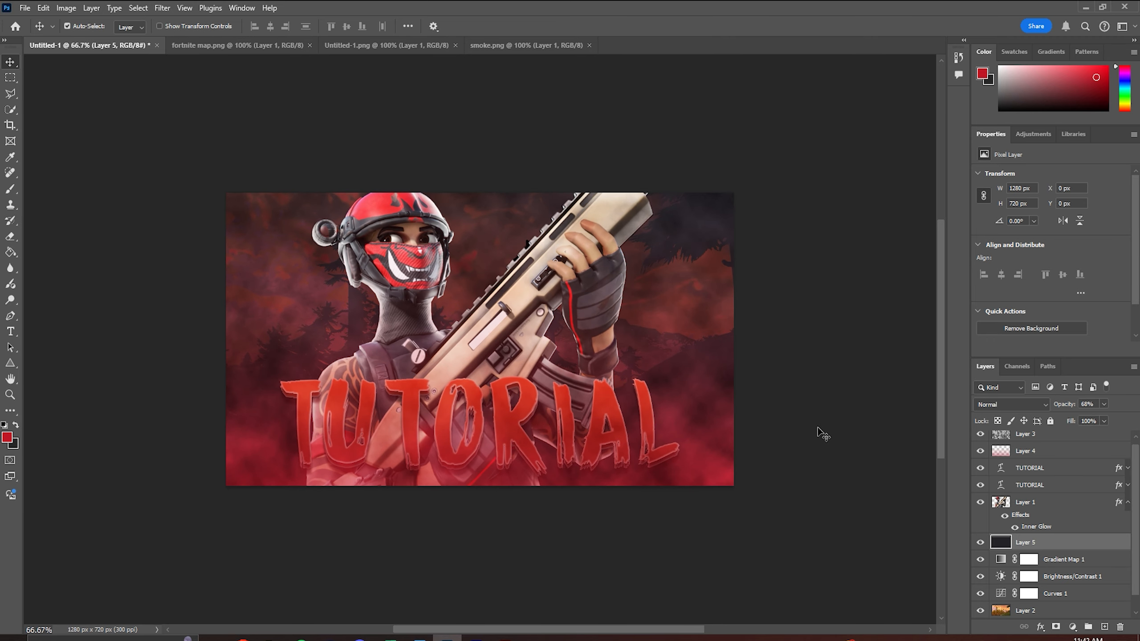
# Add a black Drop Shadow to the character layer with 36% opacity, 90° angle, 46 px distance and 29 px size
pyautogui.click(1050, 505)
pyautogui.rightClick(1050, 505)
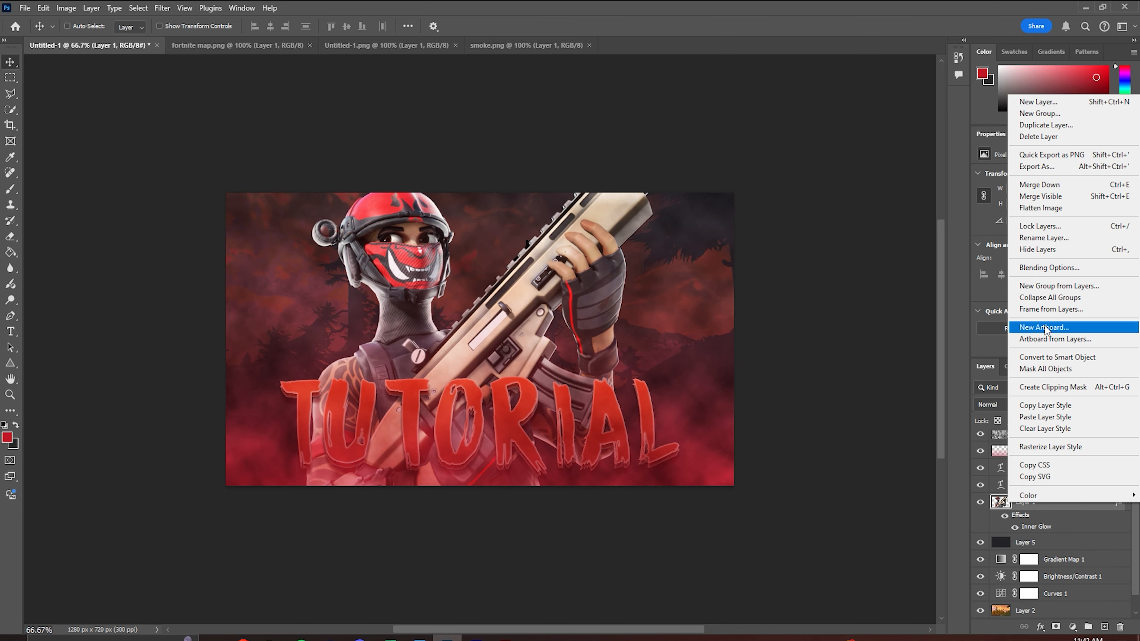
pyautogui.click(1048, 268)
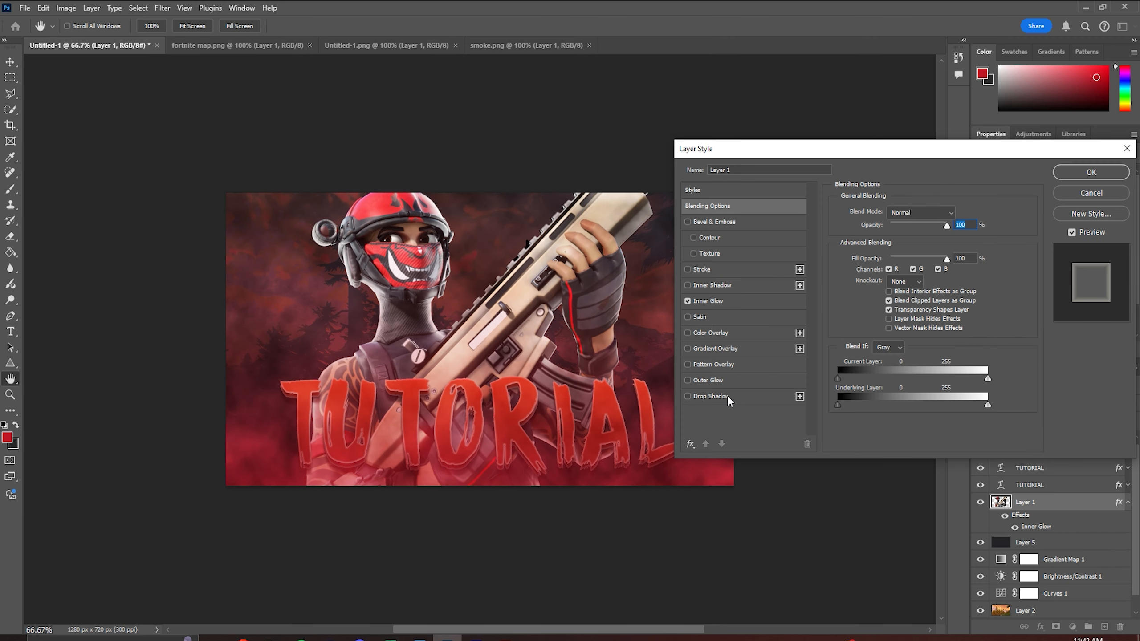
pyautogui.click(729, 394)
pyautogui.moveTo(900, 230); pyautogui.dragTo(900, 232)
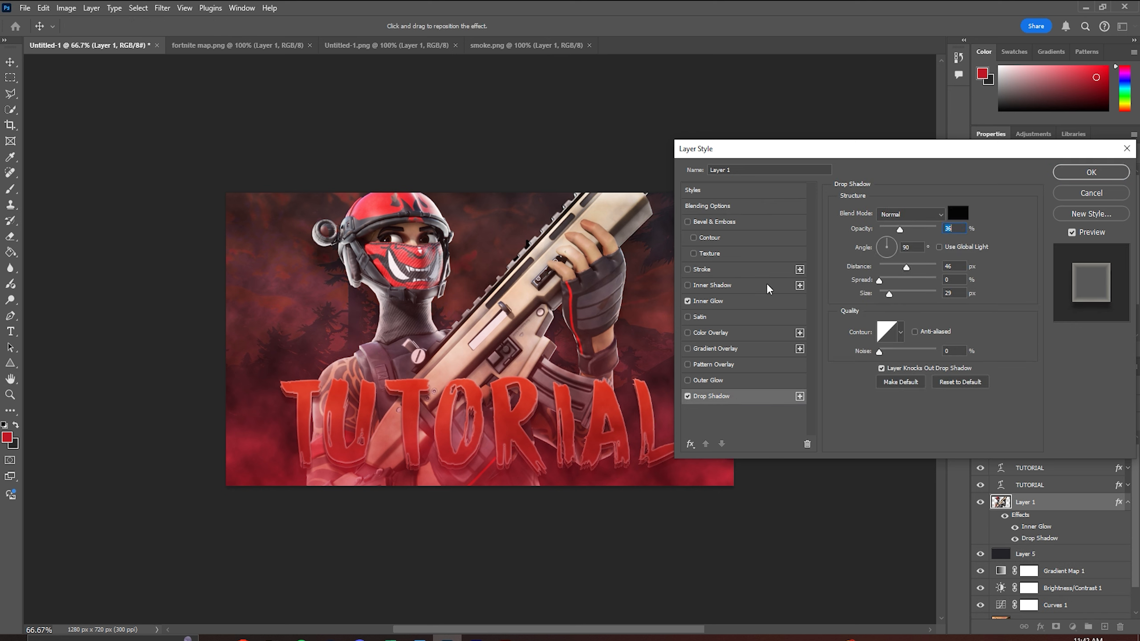
# Change the character's Inner Glow to white with 100% opacity and a size of 49 px
pyautogui.click(764, 302)
pyautogui.click(864, 254)
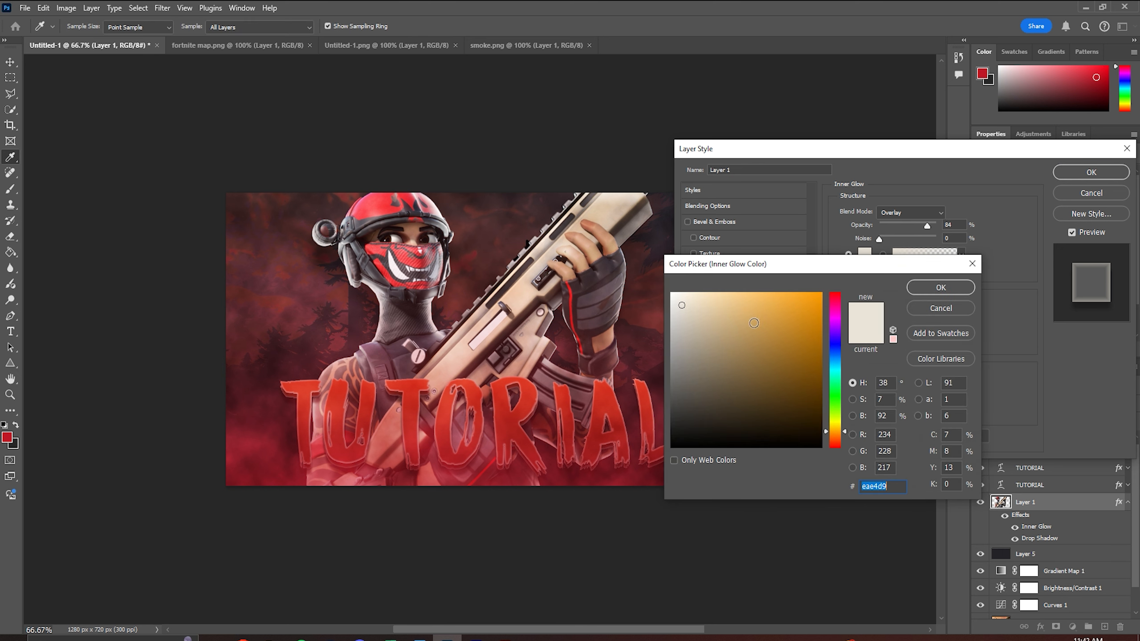
pyautogui.click(942, 285)
pyautogui.moveTo(927, 229); pyautogui.dragTo(946, 230)
pyautogui.moveTo(890, 344); pyautogui.dragTo(895, 351)
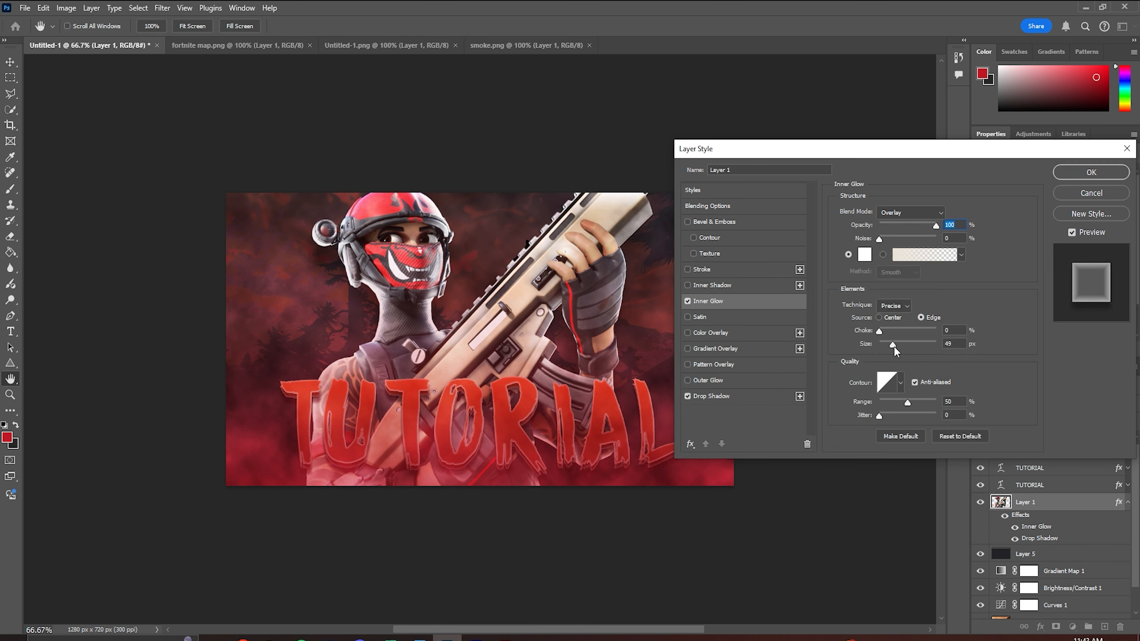
pyautogui.click(1097, 177)
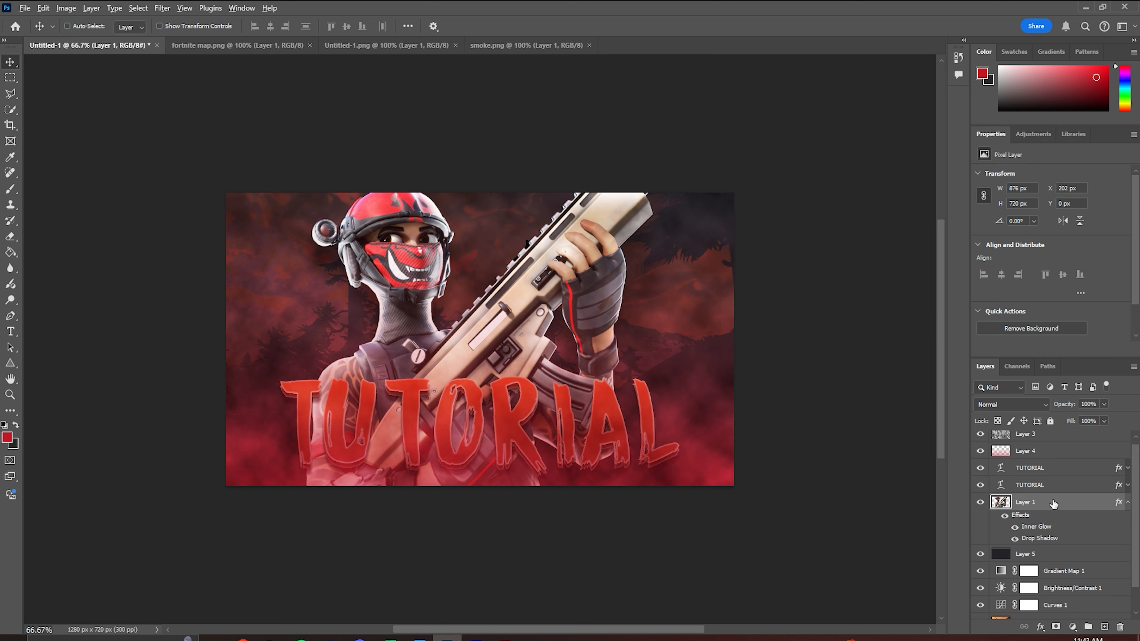
# Duplicate the character layer and set the upper of the two character layers to Soft Light
pyautogui.keyDown('alt'); pyautogui.moveTo(1054, 504); pyautogui.dragTo(1048, 541); pyautogui.keyUp('alt')
pyautogui.click(1036, 502)
pyautogui.click(1011, 404)
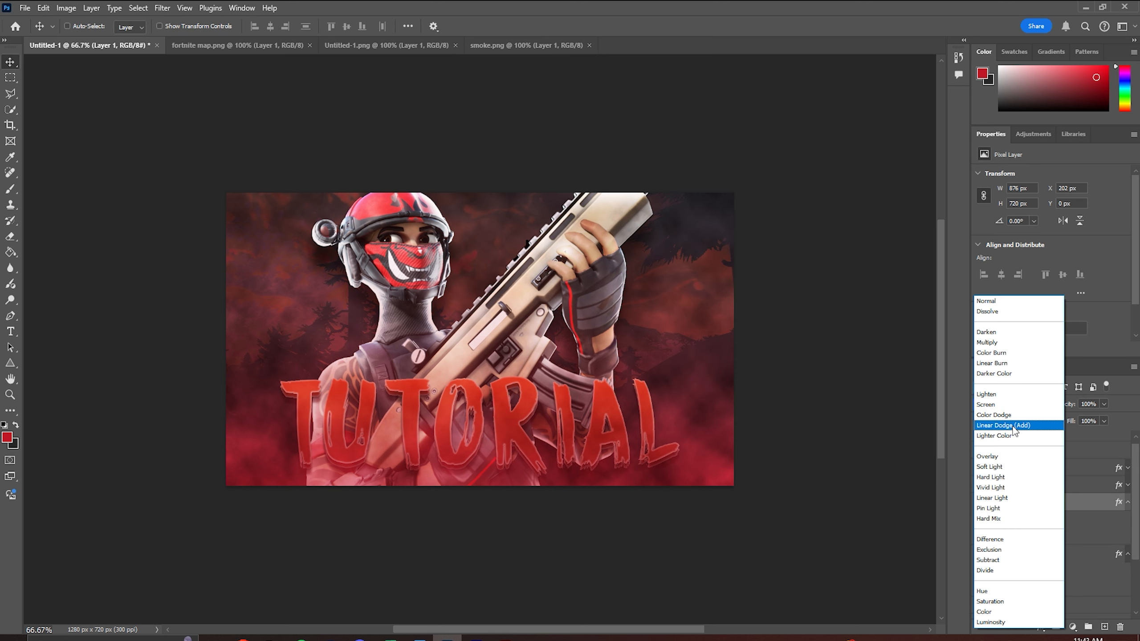
pyautogui.click(1003, 470)
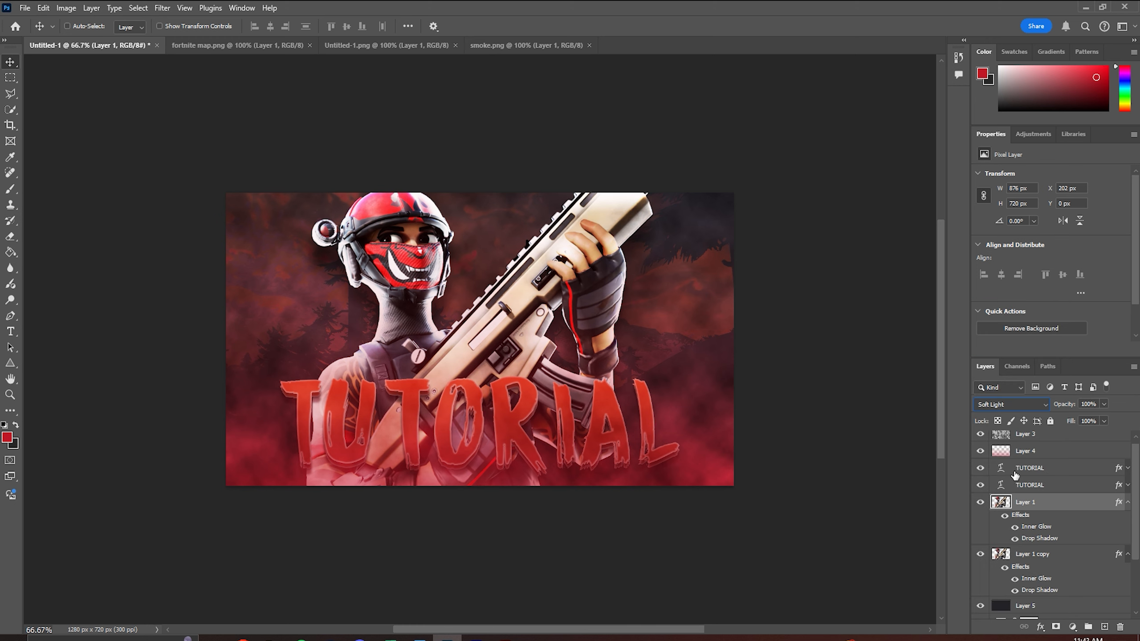
# Compare the thumbnail at small size with the Soft Light character layer hidden and shown
pyautogui.hotkey('ctrl', '-')
pyautogui.hotkey('ctrl', '-')
pyautogui.hotkey('ctrl', '-')
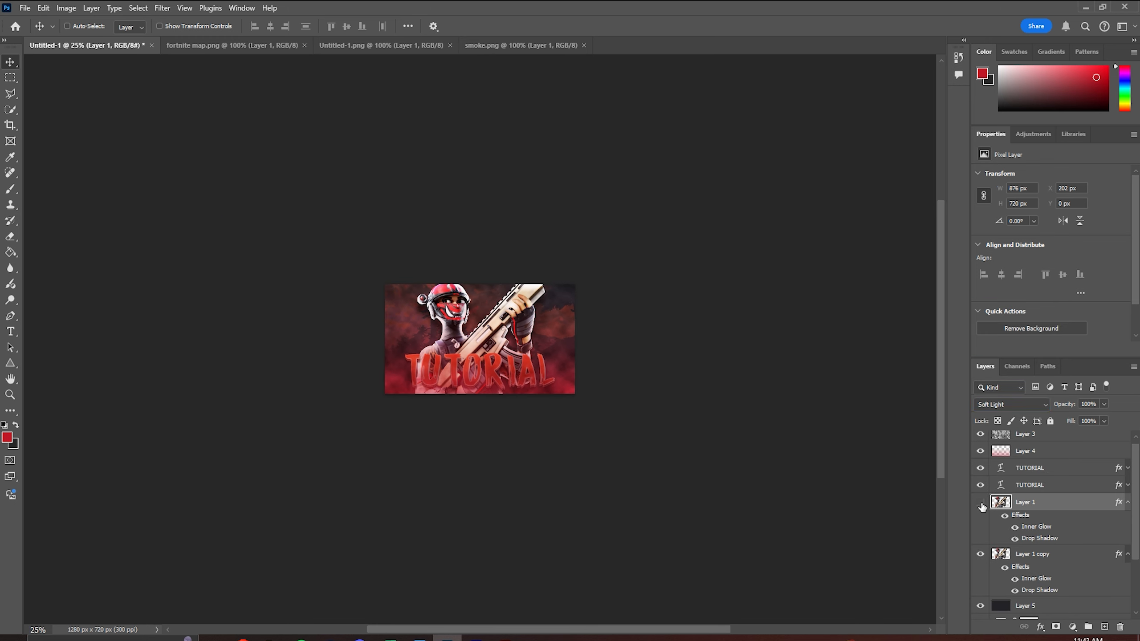
pyautogui.click(980, 503)
pyautogui.click(980, 503)
pyautogui.click(980, 503)
pyautogui.hotkey('ctrl', '+')
pyautogui.hotkey('ctrl', '+')
pyautogui.hotkey('ctrl', '+')
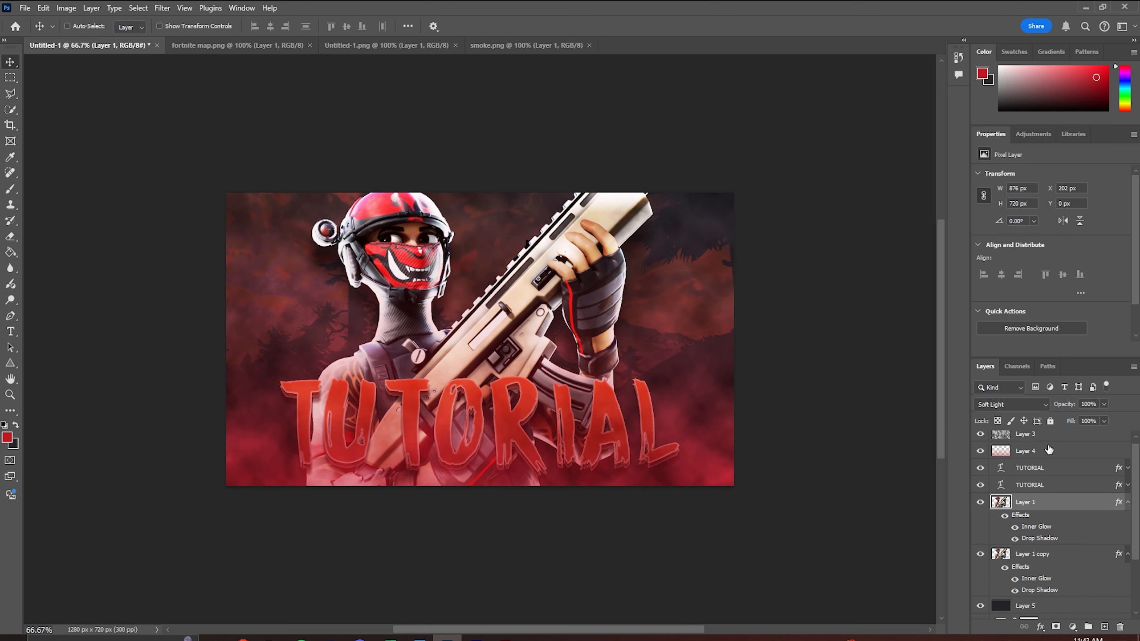
# Collapse the Soft Light character layer's effects and reduce the layer's opacity to 76%
pyautogui.click(1128, 502)
pyautogui.click(1104, 404)
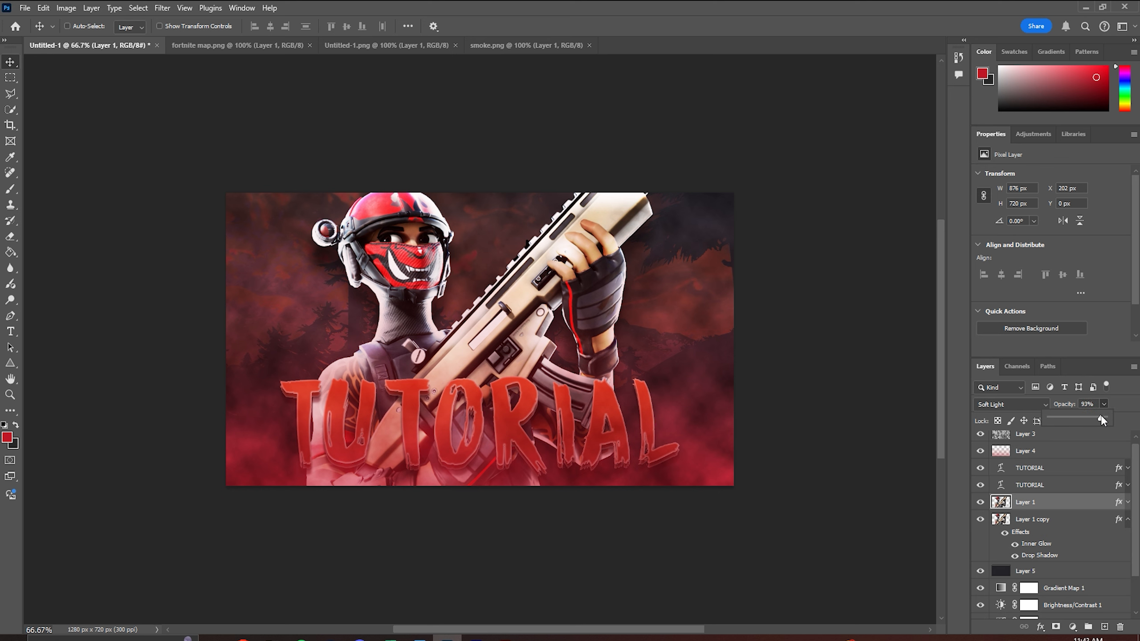
pyautogui.moveTo(1097, 416); pyautogui.dragTo(1091, 416)
pyautogui.hotkey('ctrl', '-')
pyautogui.hotkey('ctrl', '-')
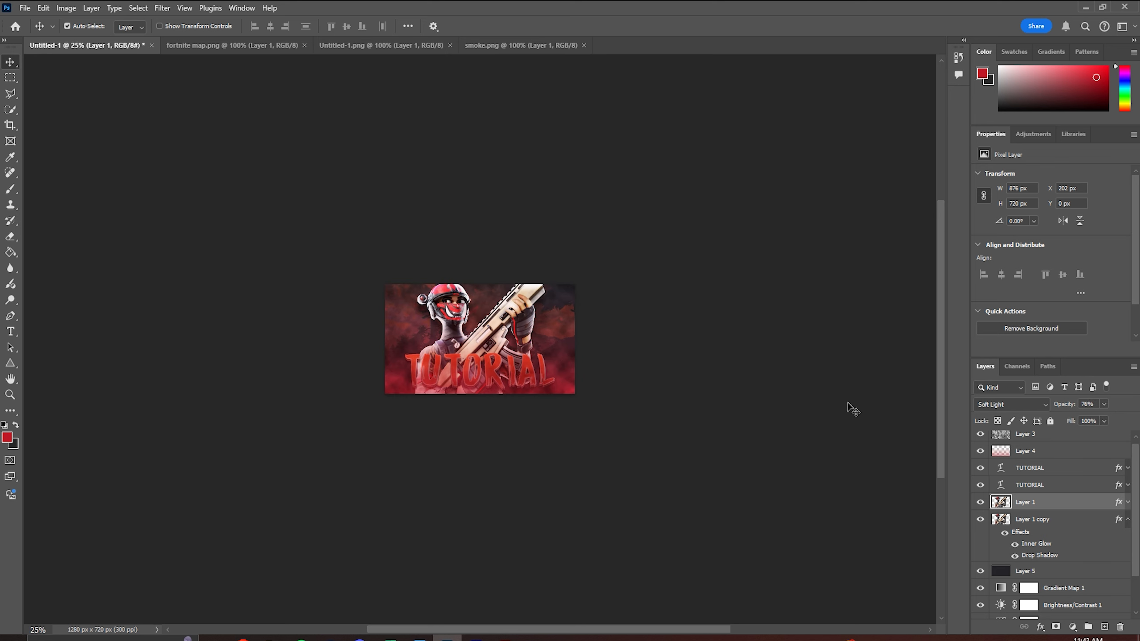
pyautogui.hotkey('ctrl', '+')
pyautogui.hotkey('ctrl', '+')
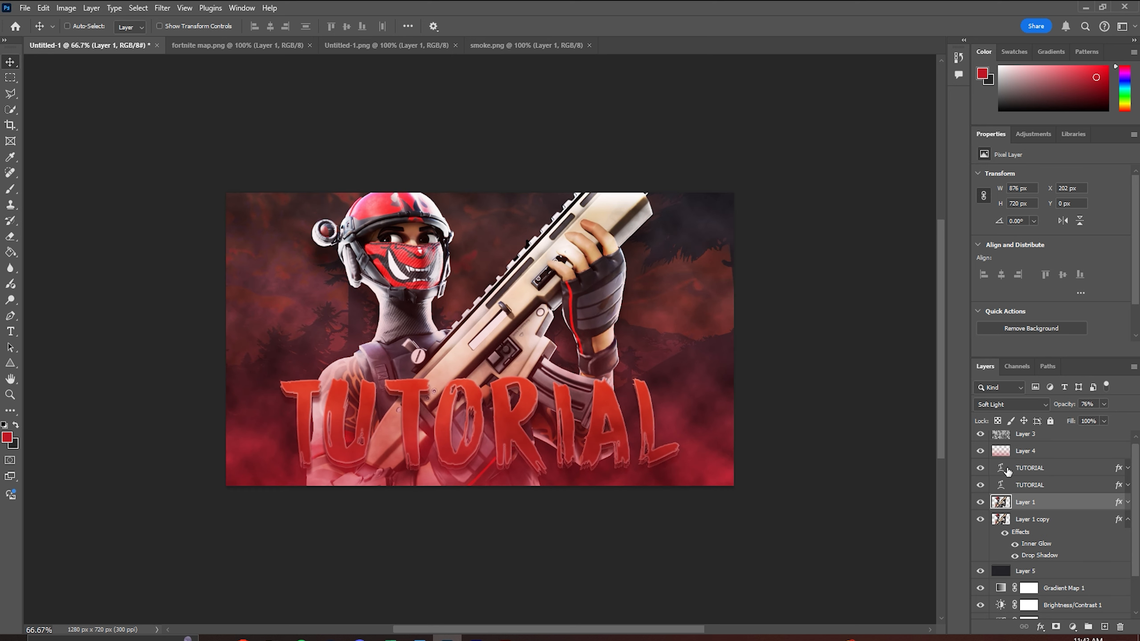
pyautogui.scroll(1, 1067, 540)
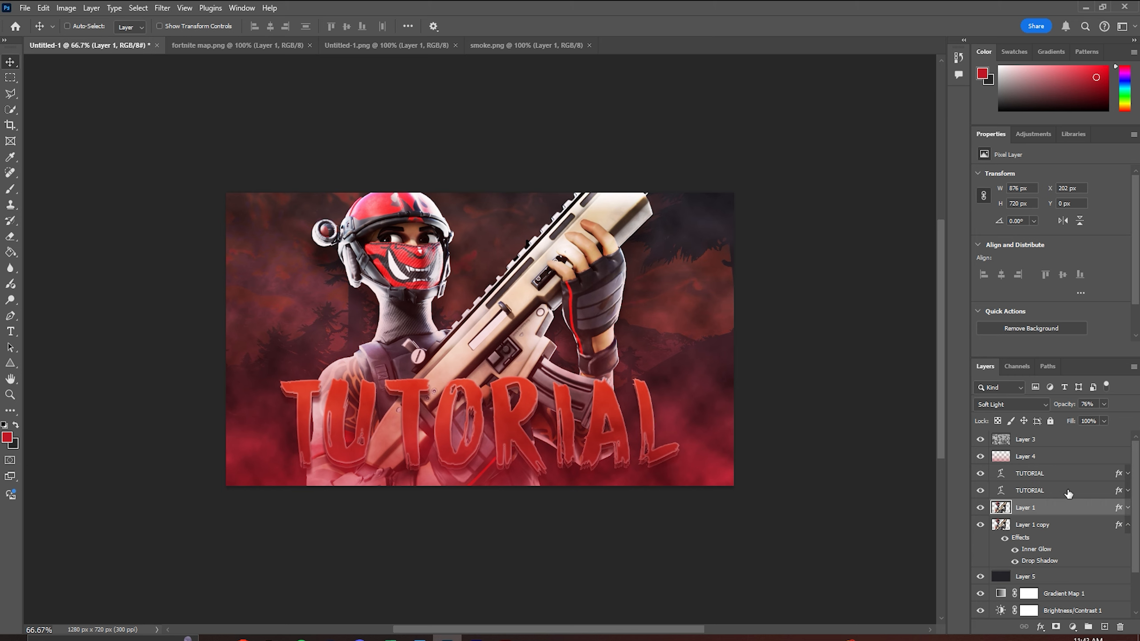
pyautogui.hotkey('ctrl', '-')
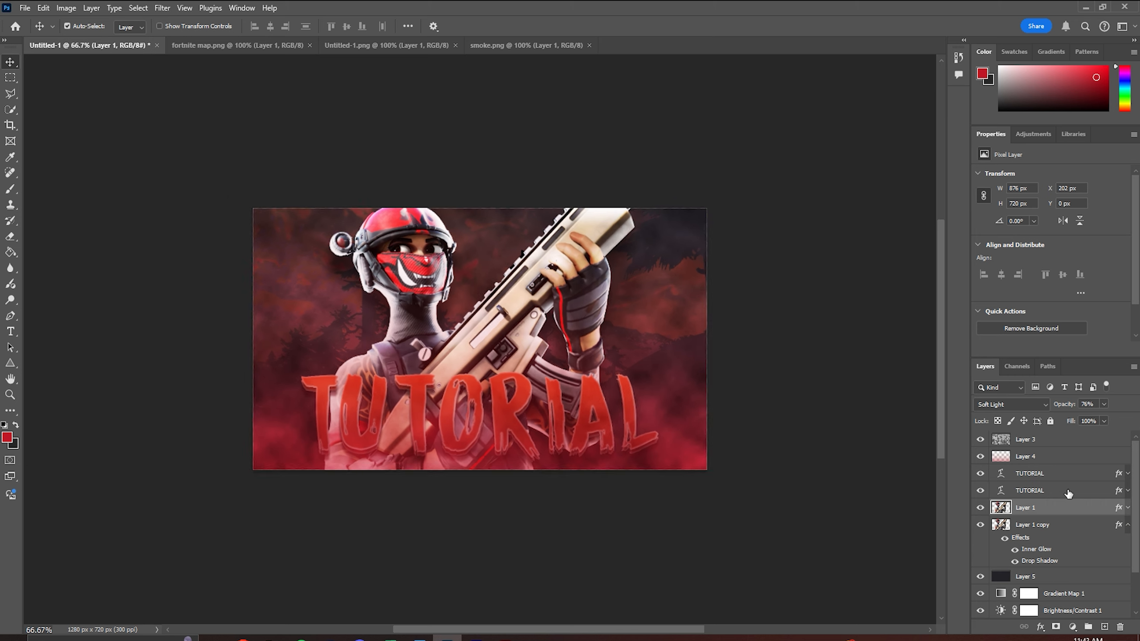
pyautogui.hotkey('ctrl', '+')
pyautogui.hotkey('ctrl', '+')
pyautogui.hotkey('ctrl', '-')
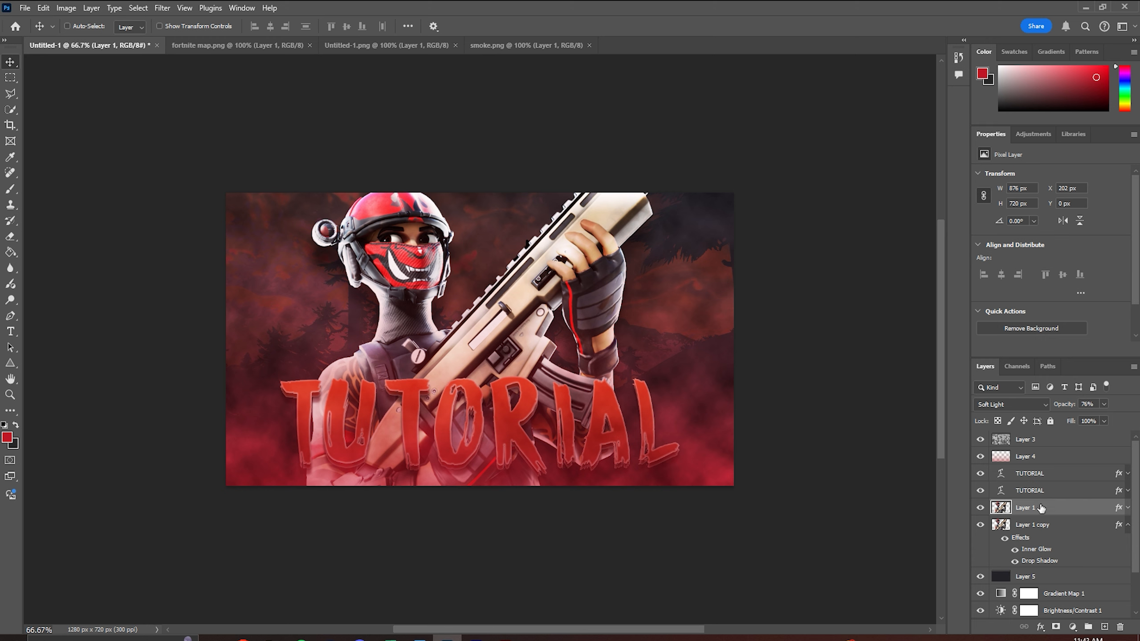
# Duplicate every layer of the thumbnail, including the background, and merge the copies into a single layer above the originals
pyautogui.click(1048, 442)
pyautogui.click(1073, 627)
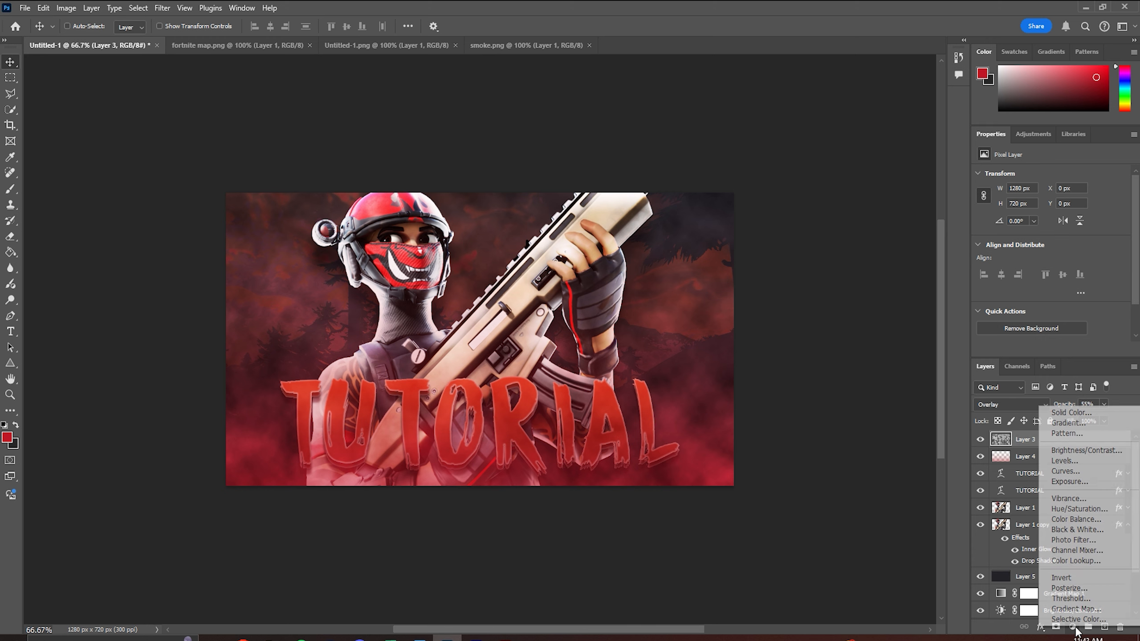
pyautogui.click(813, 429)
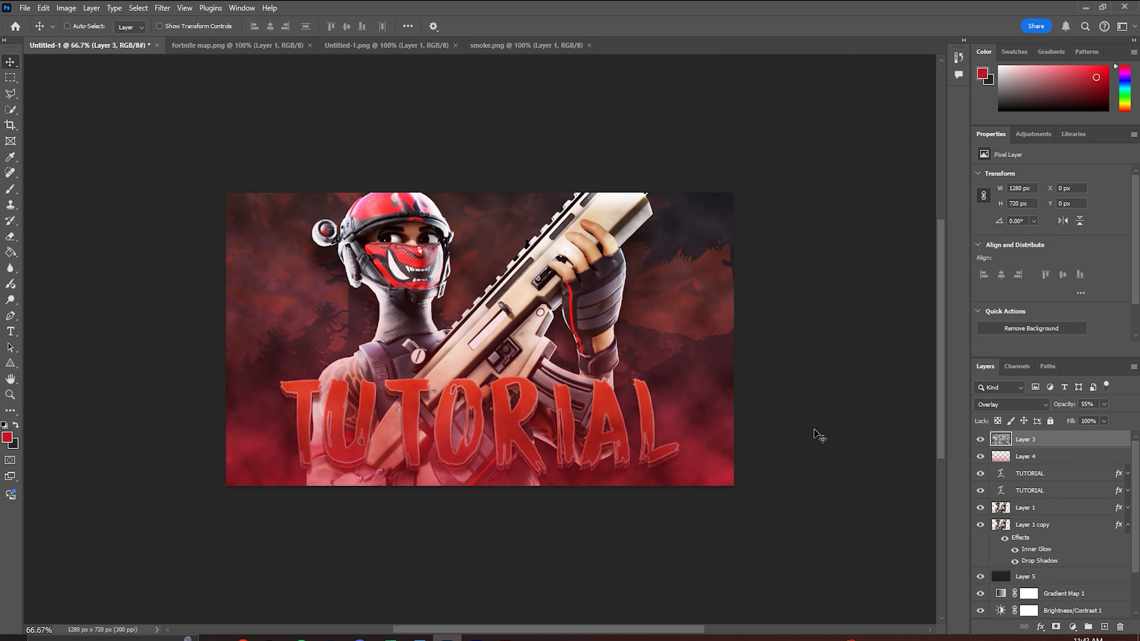
pyautogui.scroll(-3, 1033, 515)
pyautogui.click(1058, 610)
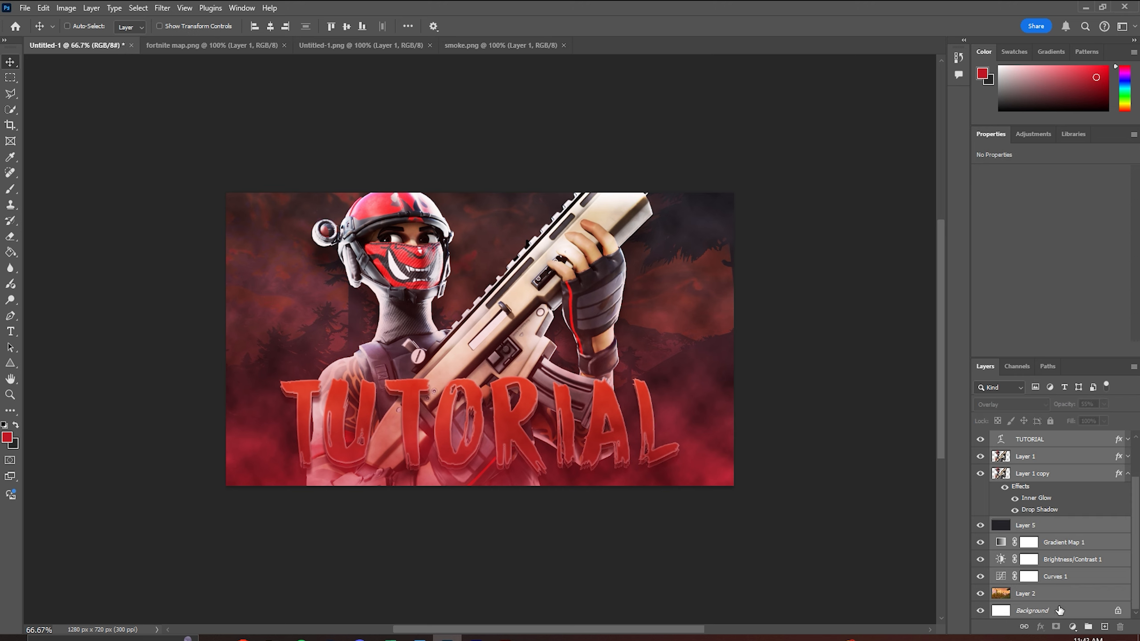
pyautogui.rightClick(1060, 582)
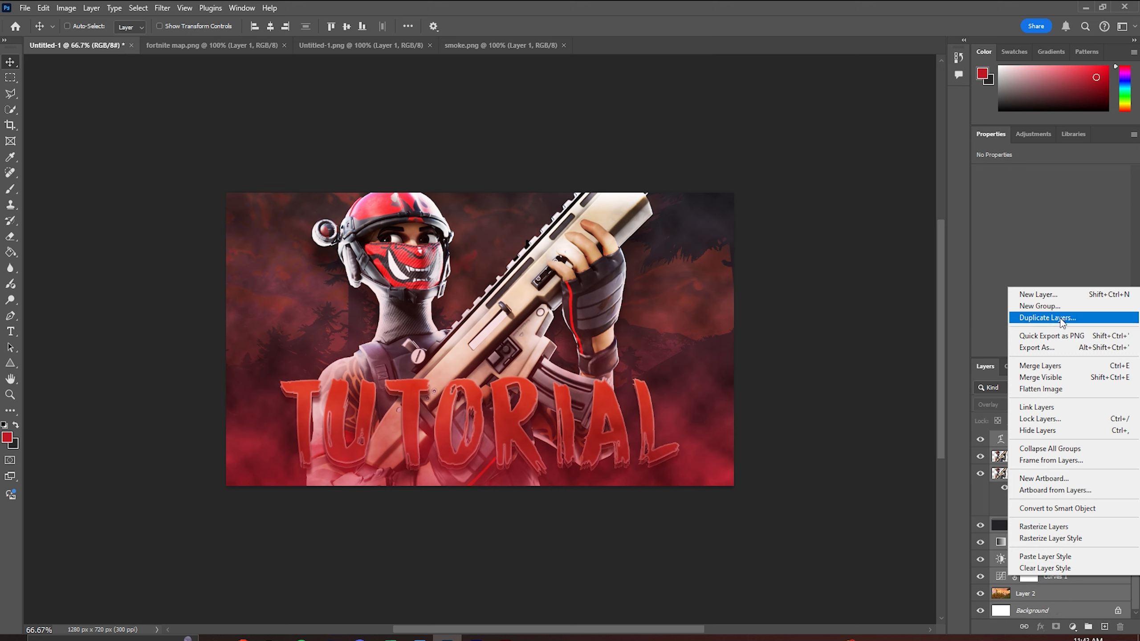
pyautogui.click(1047, 317)
pyautogui.click(668, 180)
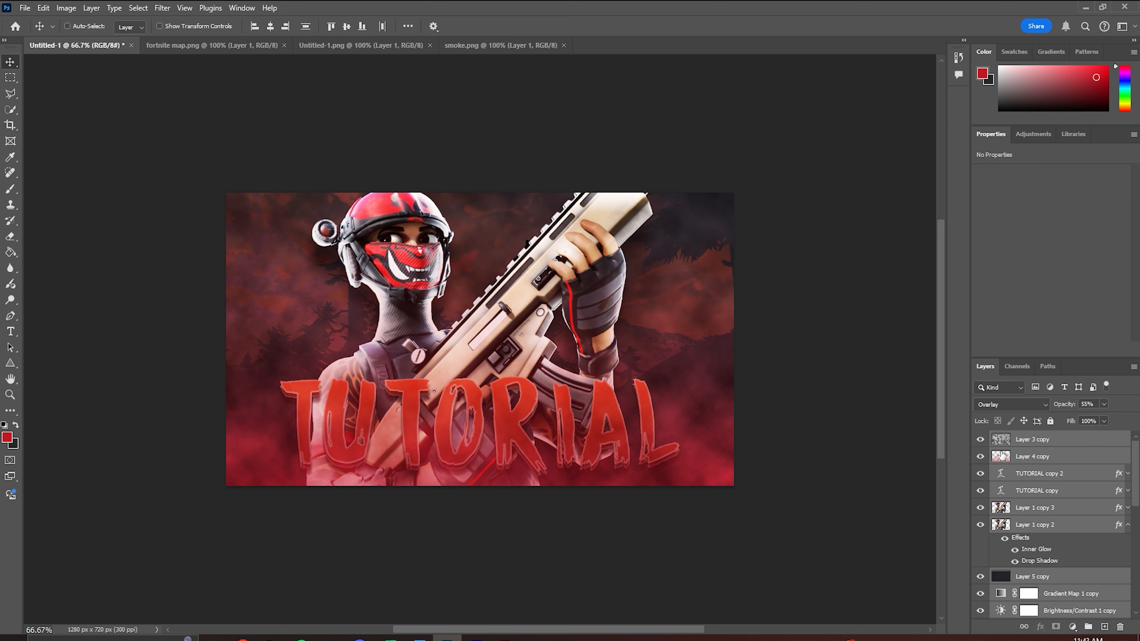
pyautogui.hotkey('ctrl', 'e')
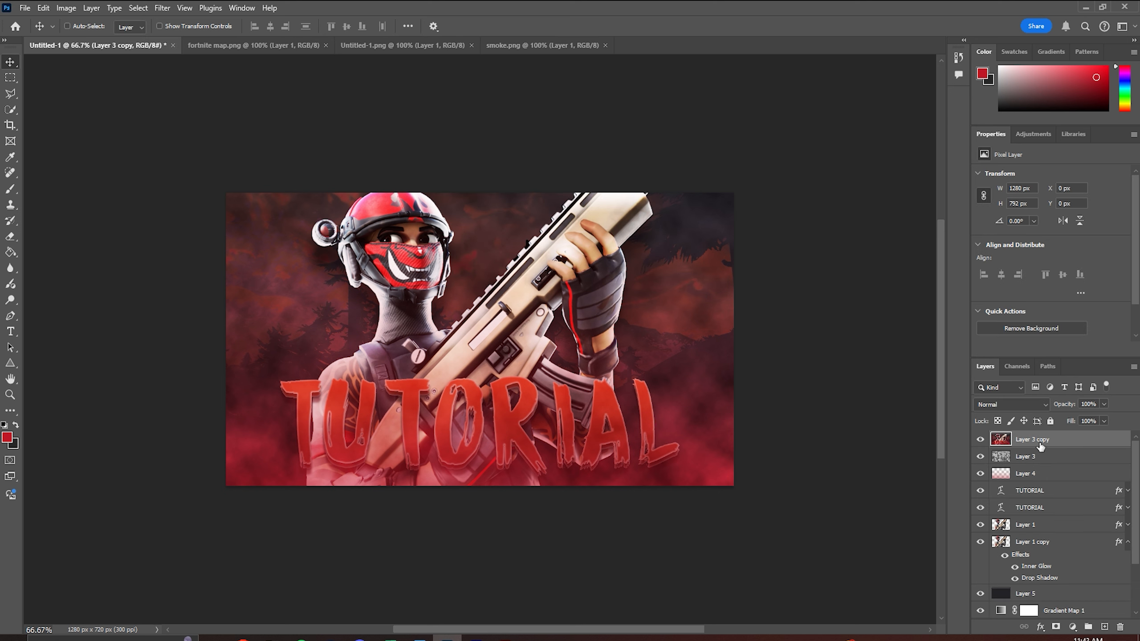
# Trim the merged copy to the 1280 x 720 px canvas as a new layer, using a rectangular selection around the whole canvas
pyautogui.click(11, 77)
pyautogui.moveTo(190, 141); pyautogui.dragTo(855, 586)
pyautogui.rightClick(659, 390)
pyautogui.click(691, 188)
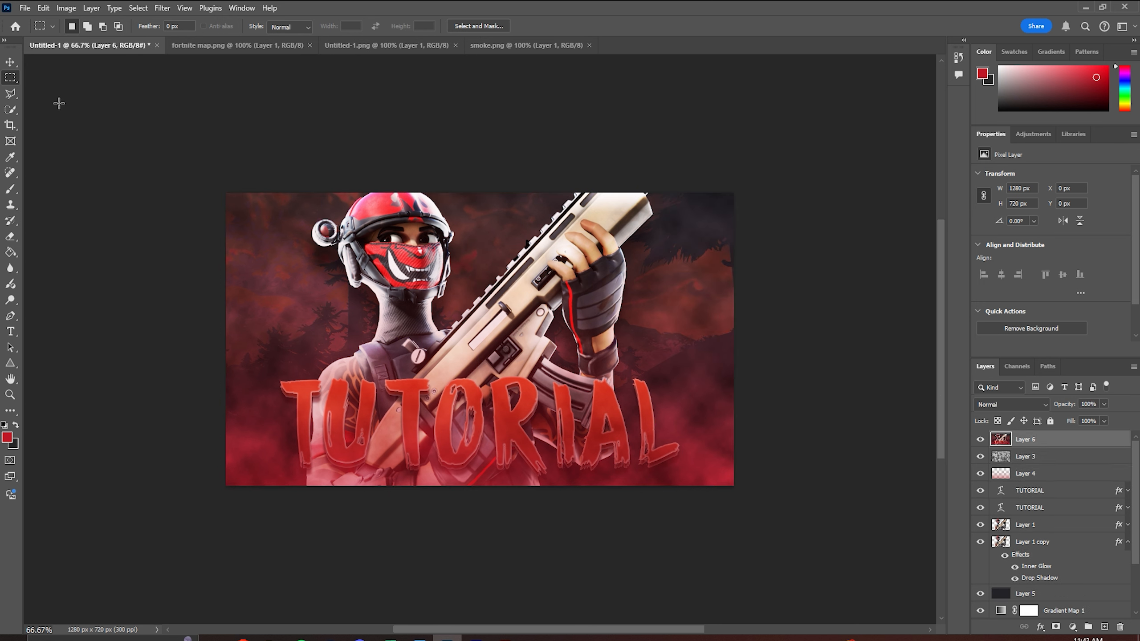
# Start a Camera Raw Filter on the merged layer with Exposure -0.15, Contrast +20, Highlights +19, Shadows -18, Whites +2 and Blacks -15
pyautogui.click(10, 61)
pyautogui.click(138, 8)
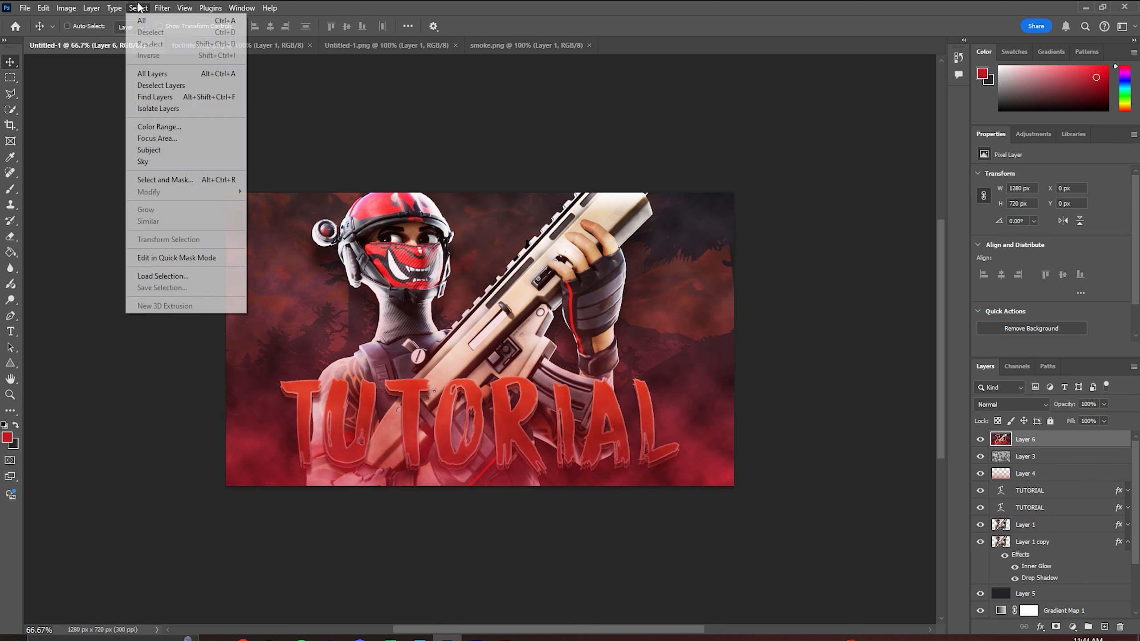
pyautogui.click(209, 104)
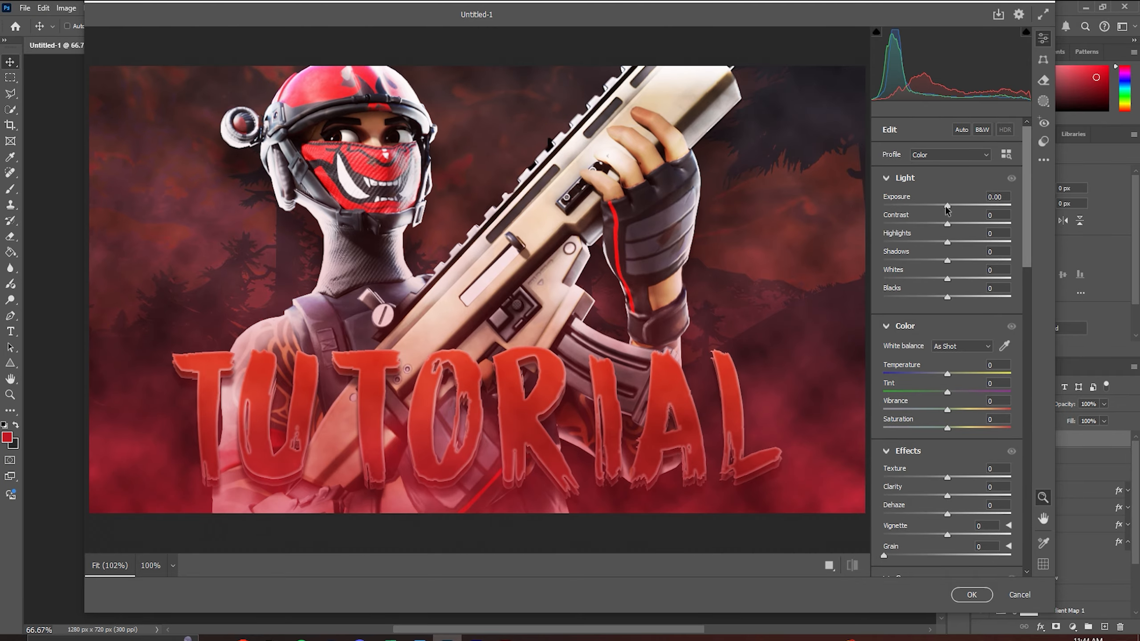
pyautogui.moveTo(946, 207); pyautogui.dragTo(936, 298)
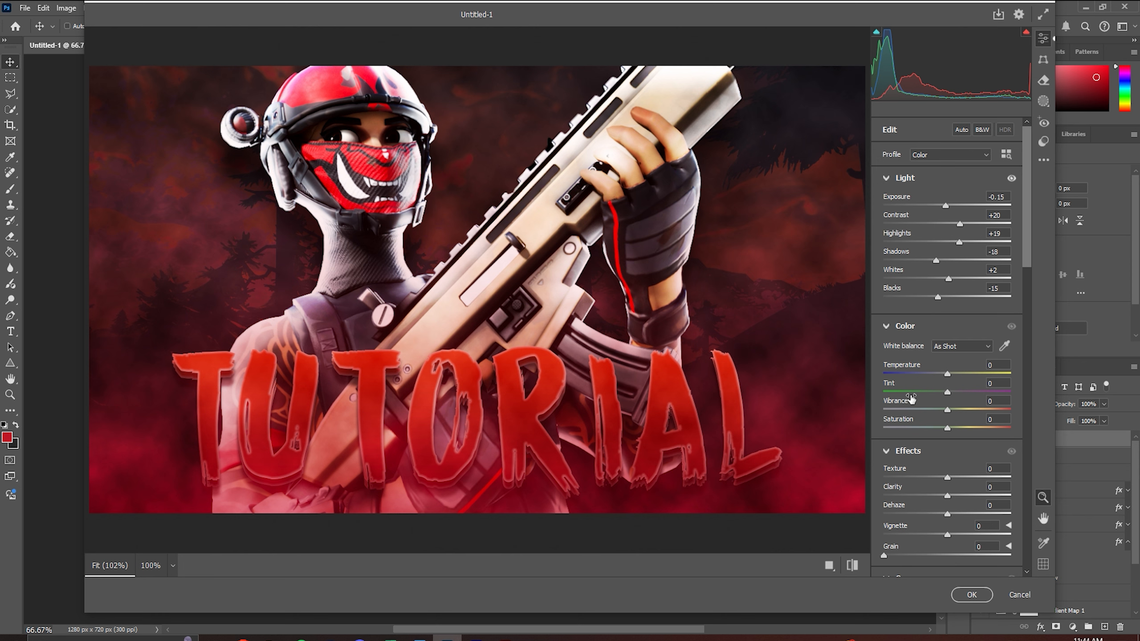
# Set the Camera Raw colour values to Temperature -14, Tint +6, Vibrance +18 and Saturation +15
pyautogui.moveTo(911, 399)
pyautogui.moveTo(948, 373); pyautogui.dragTo(935, 376)
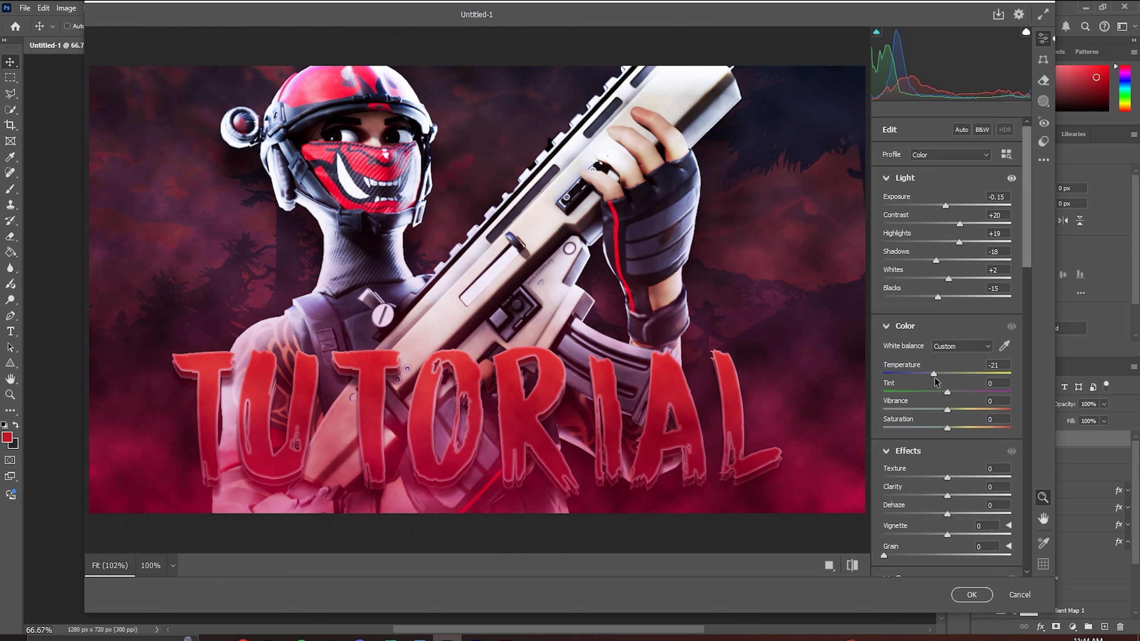
pyautogui.moveTo(935, 377); pyautogui.dragTo(957, 429)
# Examine the colour-graded thumbnail in the Camera Raw preview at reduced sizes and at 100%
pyautogui.keyDown('alt'); pyautogui.click(730, 388); pyautogui.keyUp('alt')
pyautogui.keyDown('alt'); pyautogui.click(730, 389); pyautogui.keyUp('alt')
pyautogui.keyDown('alt'); pyautogui.click(730, 389); pyautogui.keyUp('alt')
pyautogui.keyDown('alt'); pyautogui.click(730, 389); pyautogui.keyUp('alt')
pyautogui.keyDown('alt'); pyautogui.click(727, 387); pyautogui.keyUp('alt')
pyautogui.click(727, 387)
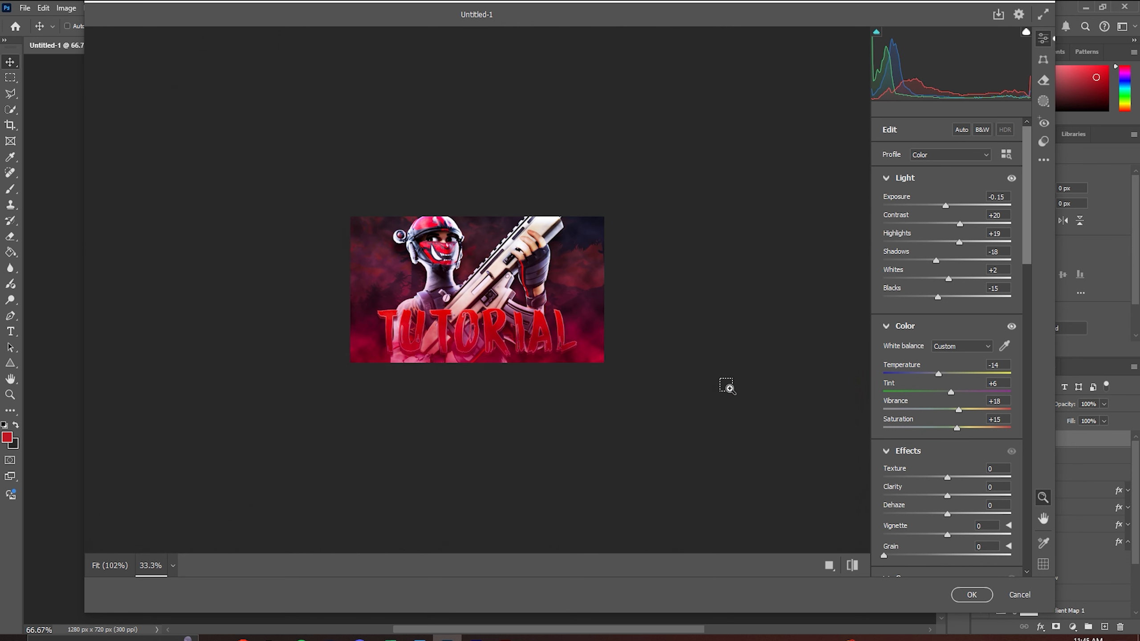
pyautogui.click(728, 388)
pyautogui.click(728, 388)
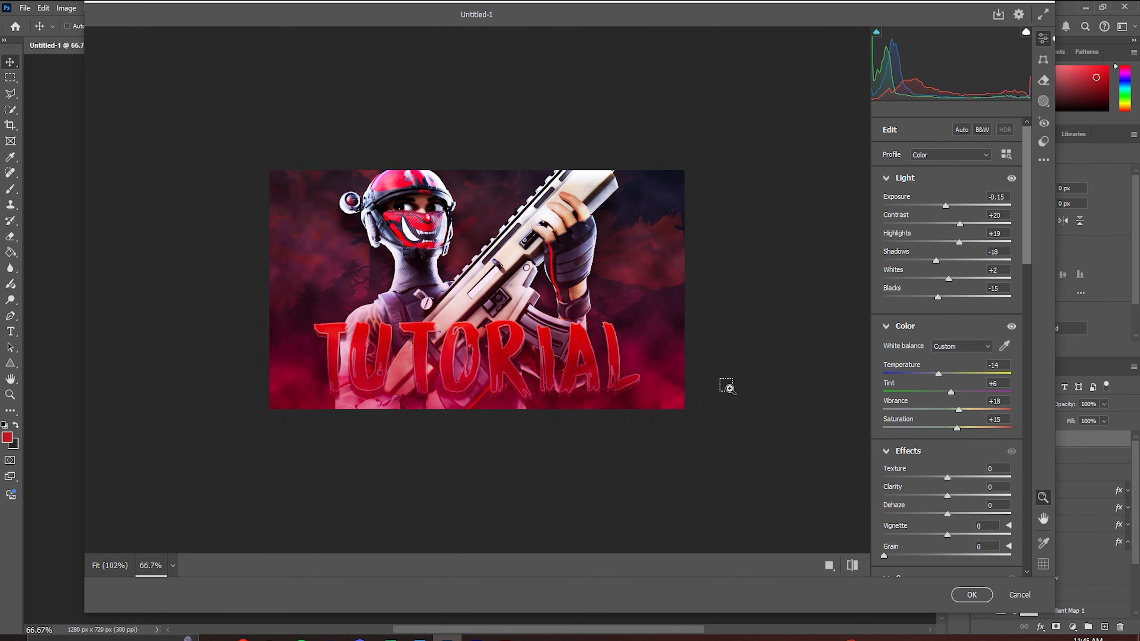
pyautogui.click(729, 388)
# Set the Camera Raw effects to Texture +9, Clarity +9, Dehaze +7, Vignette -15 and Grain 20, and apply the filter
pyautogui.moveTo(947, 477); pyautogui.dragTo(954, 481)
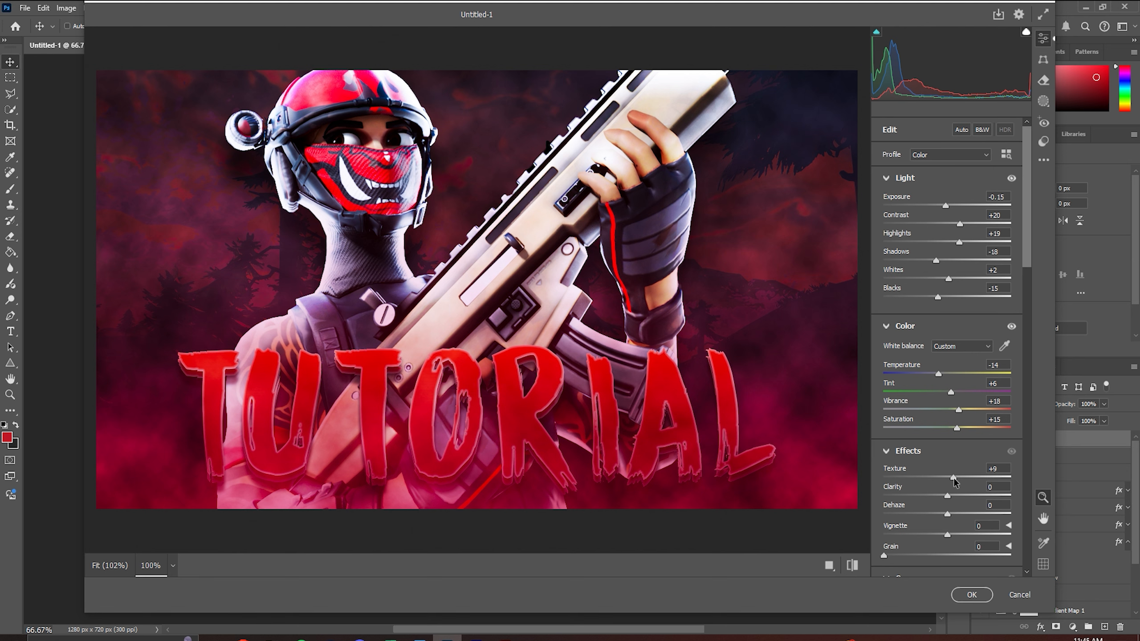
pyautogui.moveTo(912, 496); pyautogui.dragTo(922, 536)
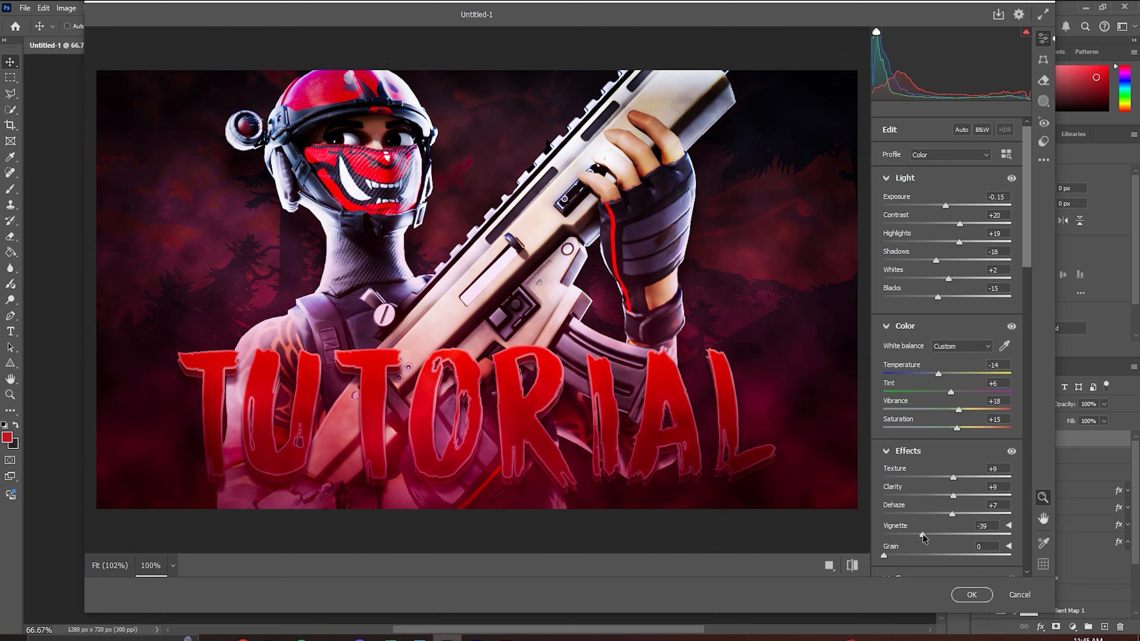
pyautogui.moveTo(924, 534)
pyautogui.mouseDown()
pyautogui.moveTo(953, 535)
pyautogui.moveTo(941, 536)
pyautogui.mouseUp()
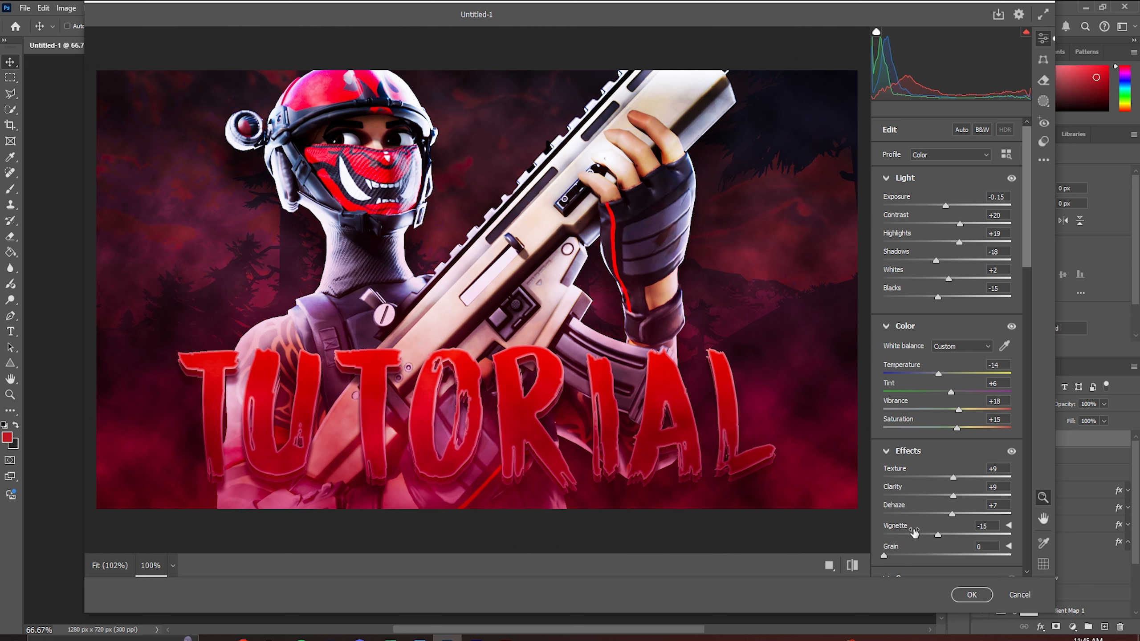
pyautogui.scroll(-2, 913, 534)
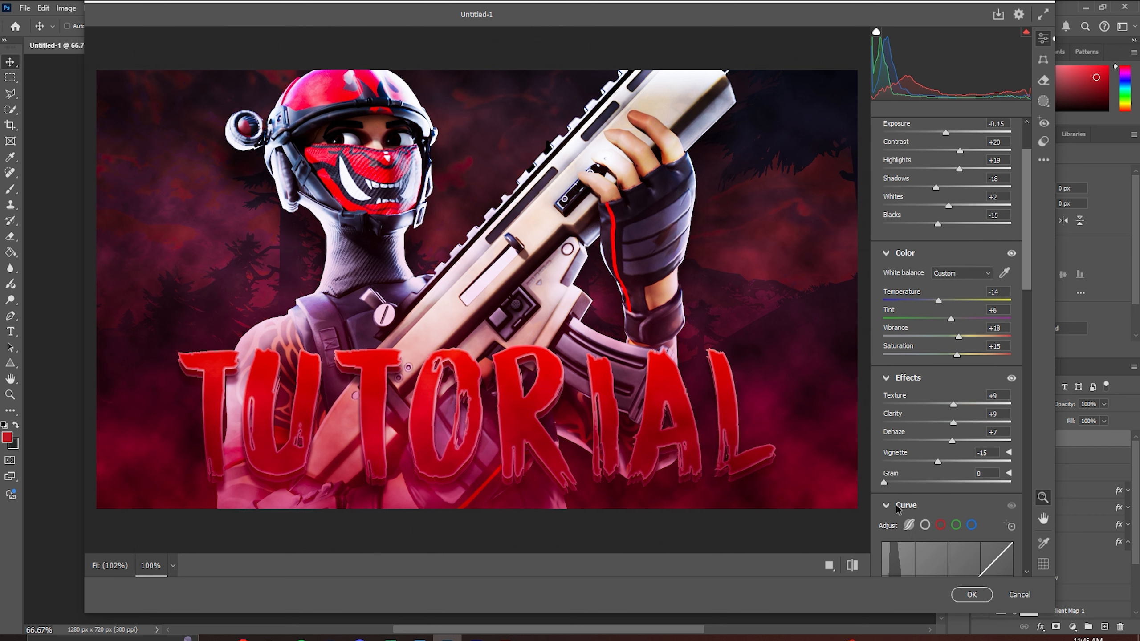
pyautogui.click(908, 483)
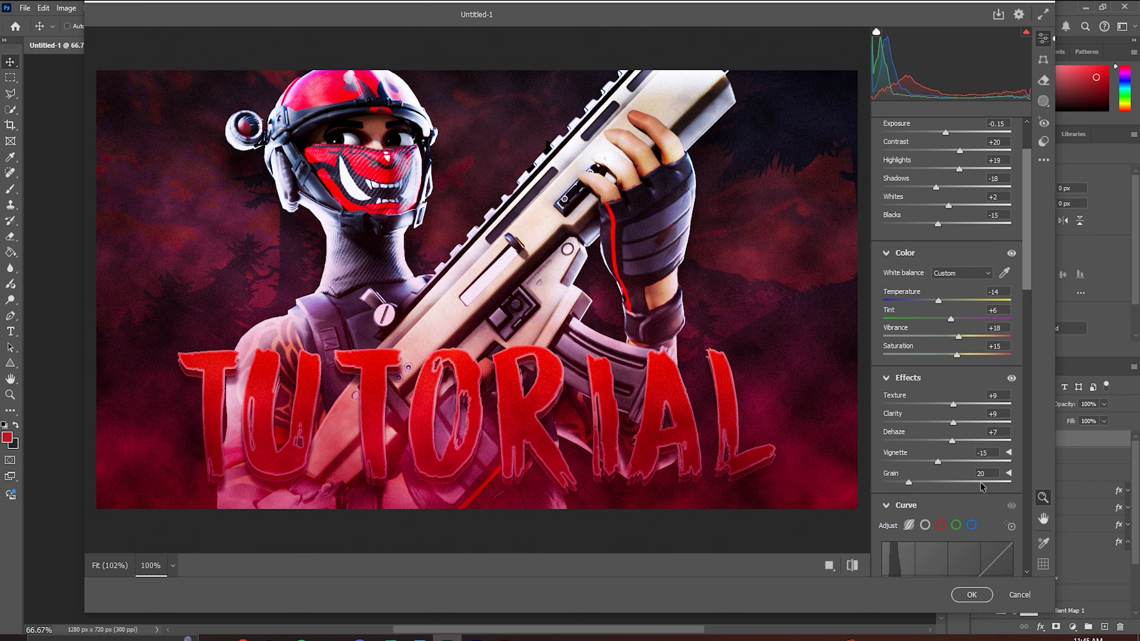
pyautogui.click(972, 595)
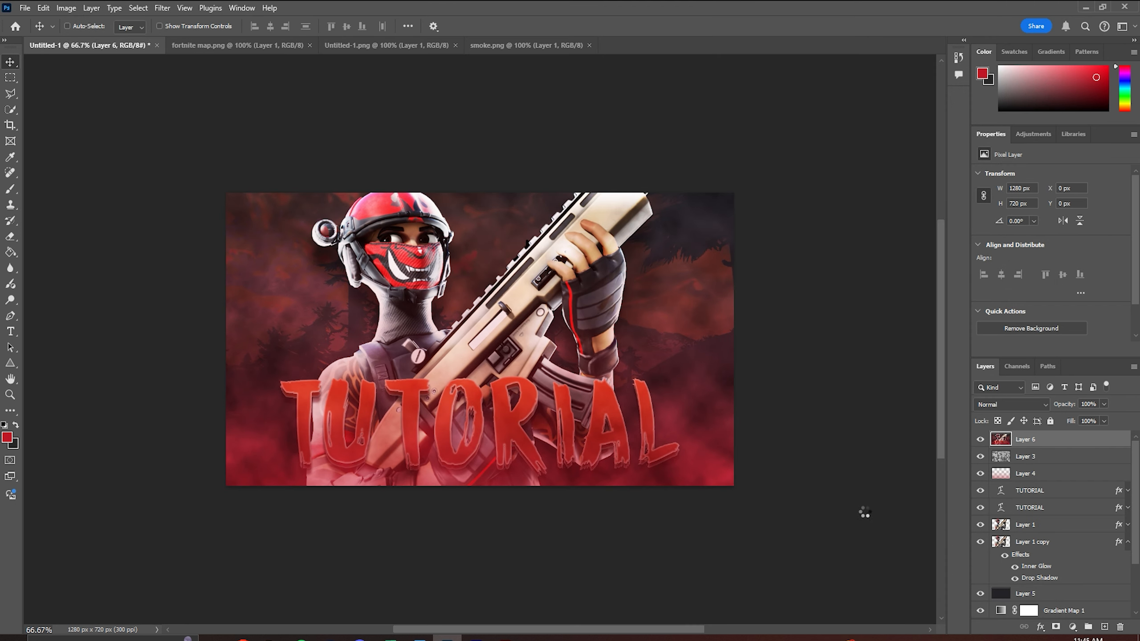
# Examine the graded thumbnail at several zoom levels to judge its readability at small and large sizes
pyautogui.hotkey('ctrl', '-')
pyautogui.hotkey('ctrl', '-')
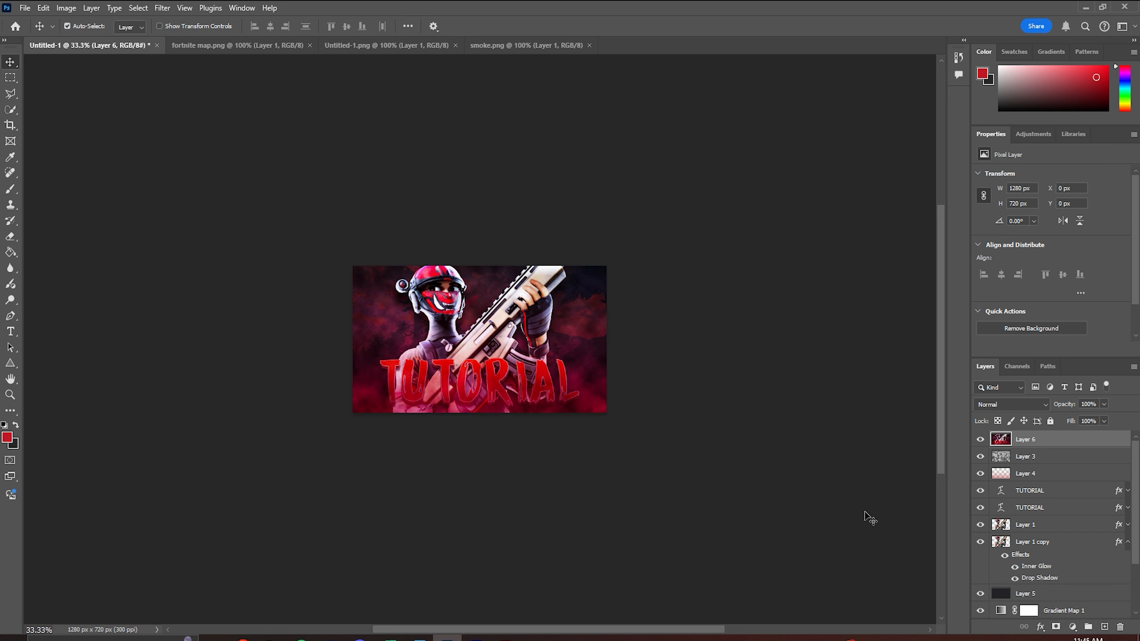
pyautogui.hotkey('ctrl', '+')
pyautogui.hotkey('ctrl', '+')
pyautogui.hotkey('ctrl', '+')
pyautogui.hotkey('ctrl', '-')
pyautogui.hotkey('ctrl', '-')
pyautogui.hotkey('ctrl', '-')
pyautogui.hotkey('ctrl', '-')
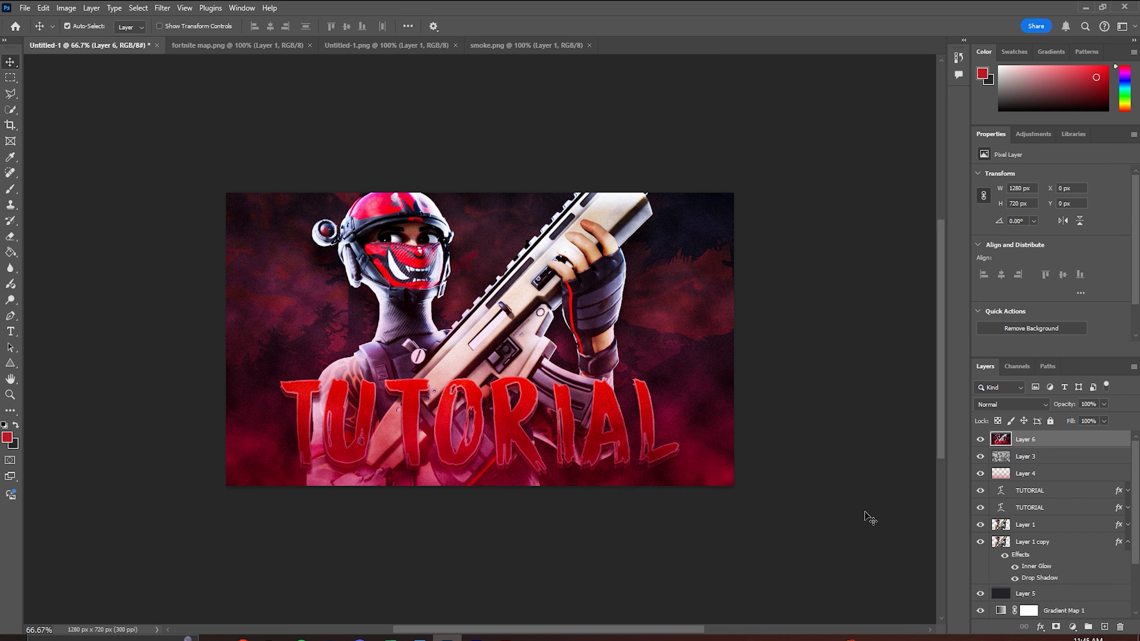
pyautogui.hotkey('ctrl', '-')
pyautogui.hotkey('ctrl', '+')
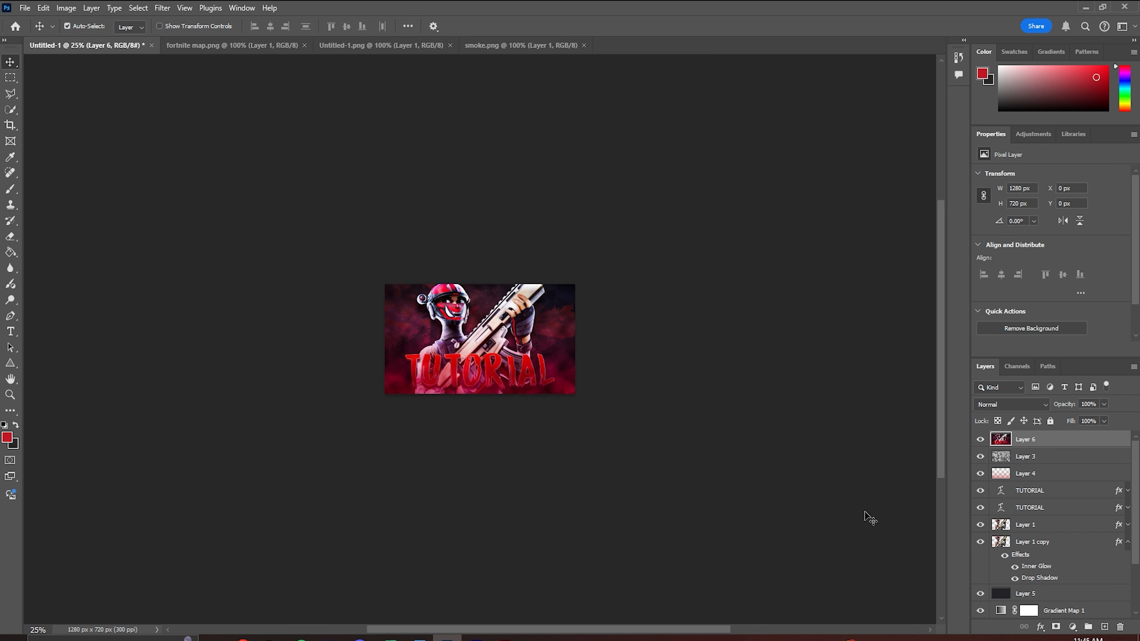
pyautogui.hotkey('ctrl', '+')
pyautogui.hotkey('ctrl', '+')
pyautogui.hotkey('ctrl', '+')
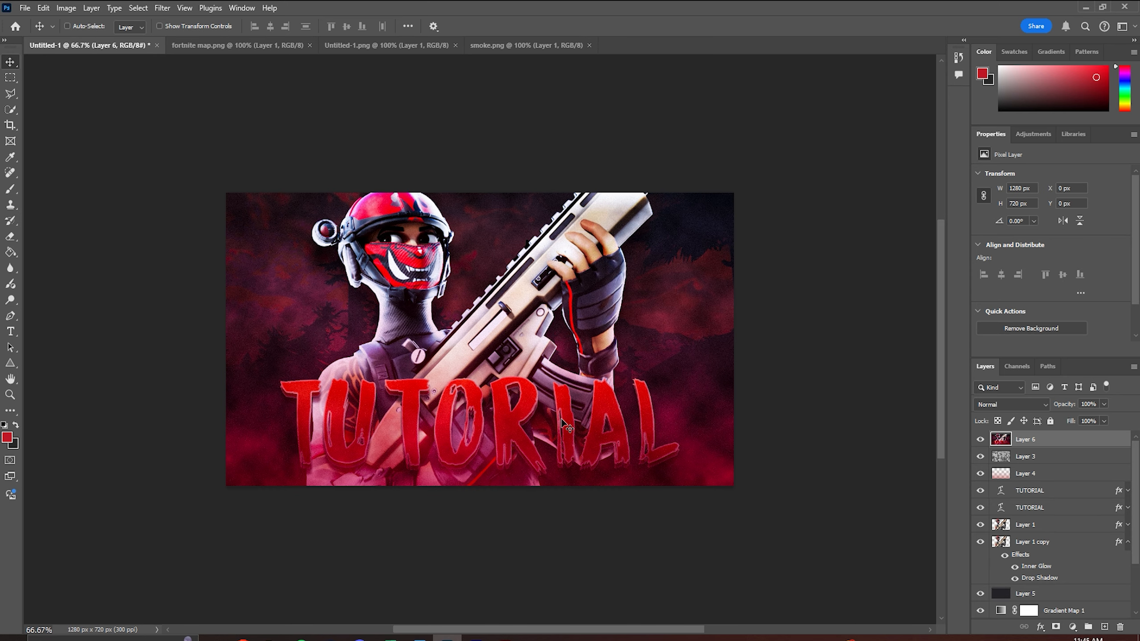
pyautogui.hotkey('ctrl', '-')
pyautogui.hotkey('ctrl', '-')
pyautogui.hotkey('ctrl', '-')
pyautogui.hotkey('ctrl', '-')
pyautogui.hotkey('ctrl', '-')
pyautogui.hotkey('ctrl', '-')
pyautogui.hotkey('ctrl', '-')
pyautogui.hotkey('ctrl', '+')
pyautogui.hotkey('ctrl', '+')
pyautogui.hotkey('ctrl', '+')
pyautogui.hotkey('ctrl', '+')
pyautogui.hotkey('ctrl', '+')
pyautogui.hotkey('ctrl', '+')
pyautogui.hotkey('ctrl', '+')
pyautogui.hotkey('ctrl', '+')
pyautogui.hotkey('ctrl', '-')
pyautogui.hotkey('ctrl', '-')
pyautogui.hotkey('ctrl', '+')
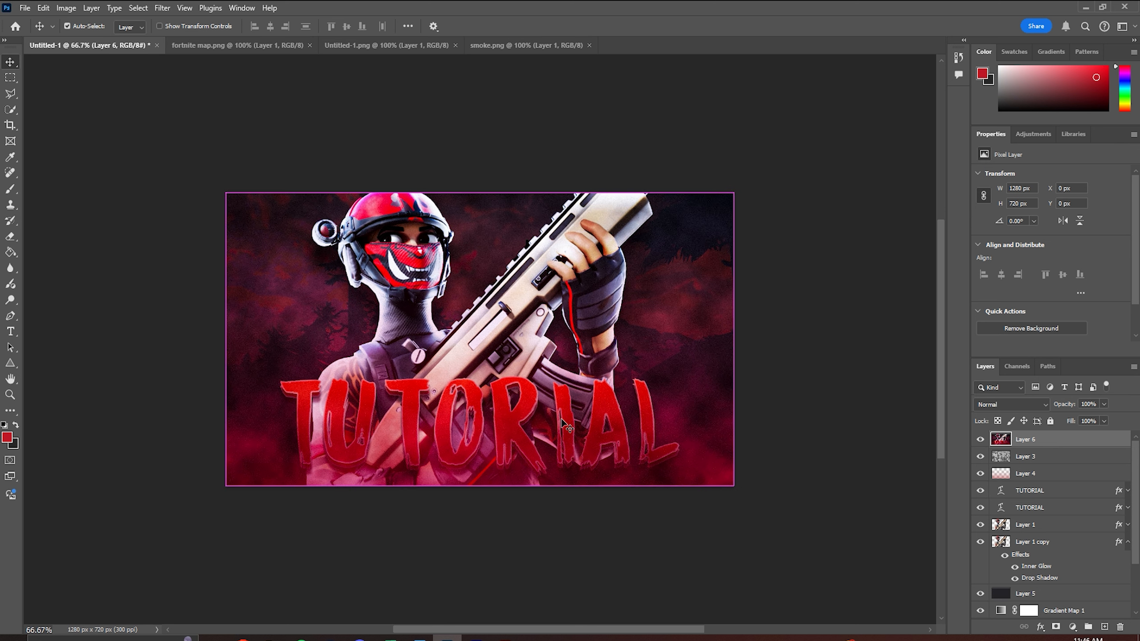
# Export the thumbnail as a 1280 x 720 px PNG named fortnite in the Tutorial folder
pyautogui.click(26, 7)
pyautogui.moveTo(145, 219)
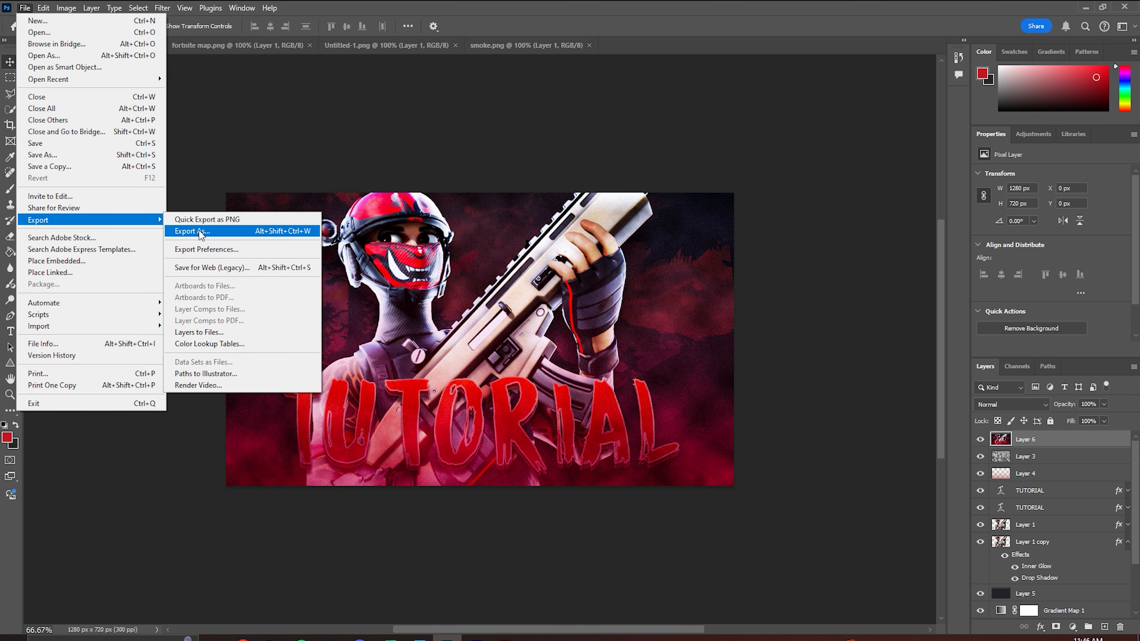
pyautogui.click(200, 231)
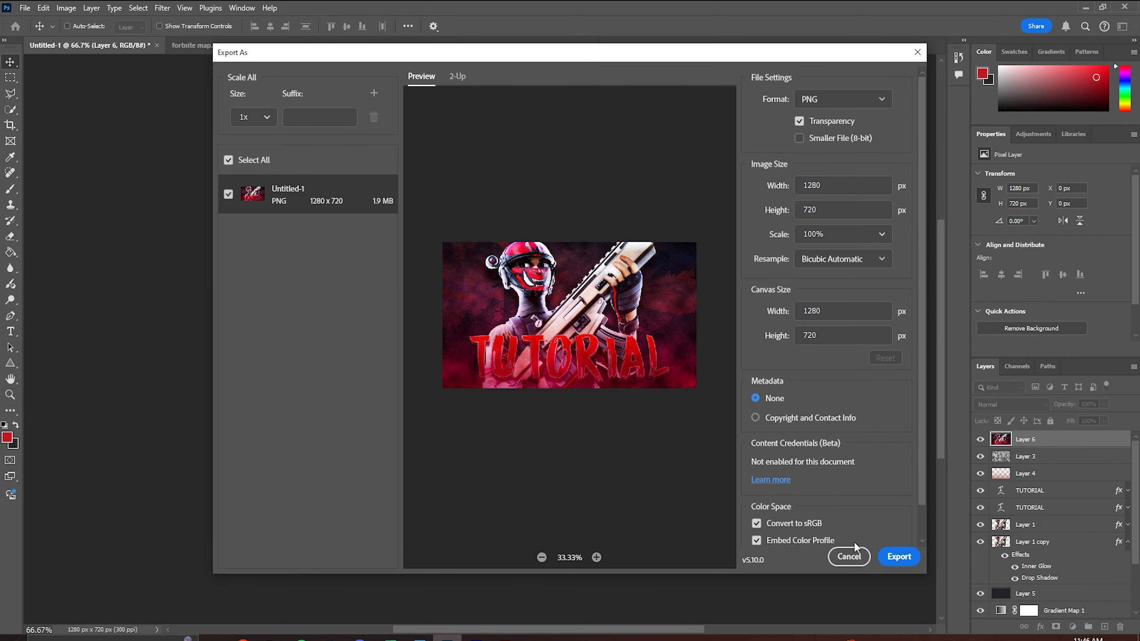
pyautogui.click(903, 565)
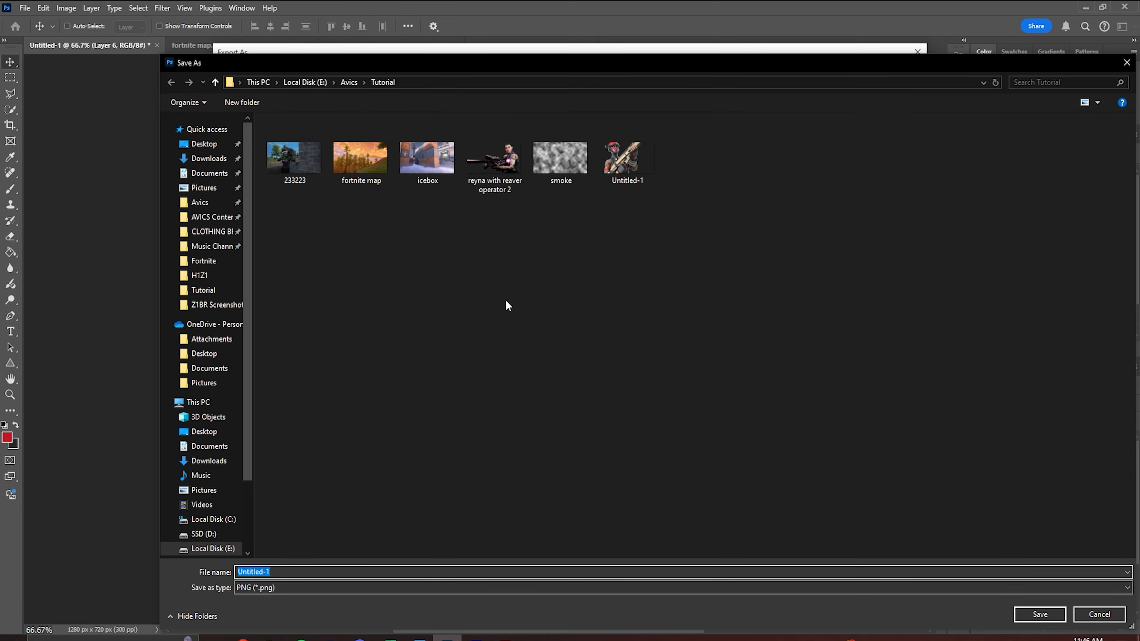
pyautogui.write('fortnite')
pyautogui.press('Return')
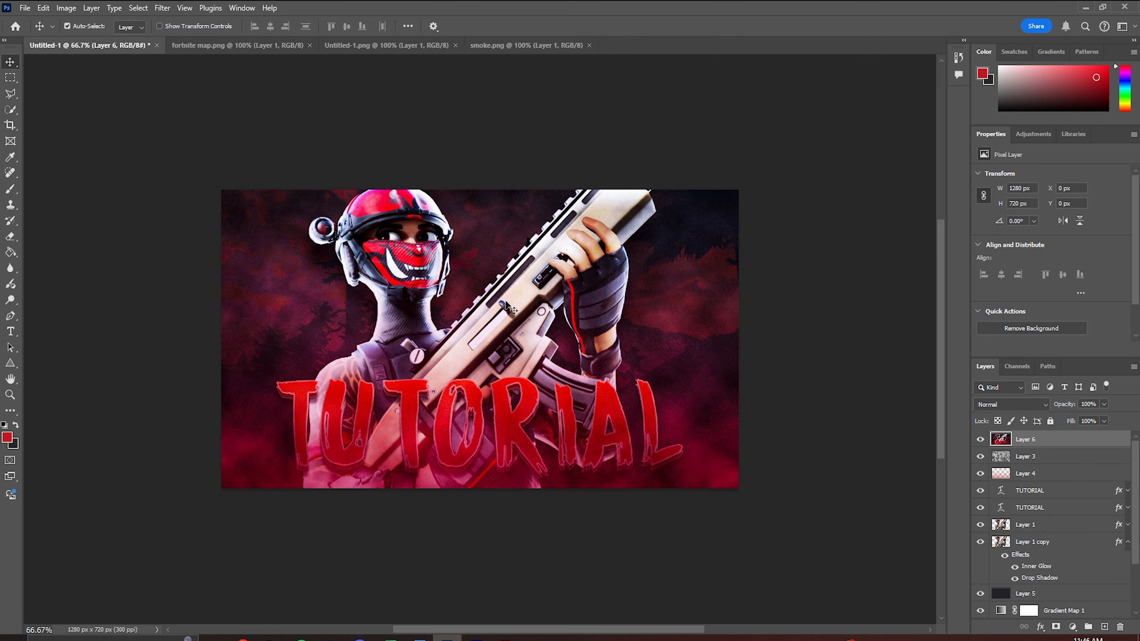
# Set up a second 1280 x 720 px document with the icebox map as background, and open the "reyna with reaver operator 2" image
pyautogui.hotkey('ctrl', '1')
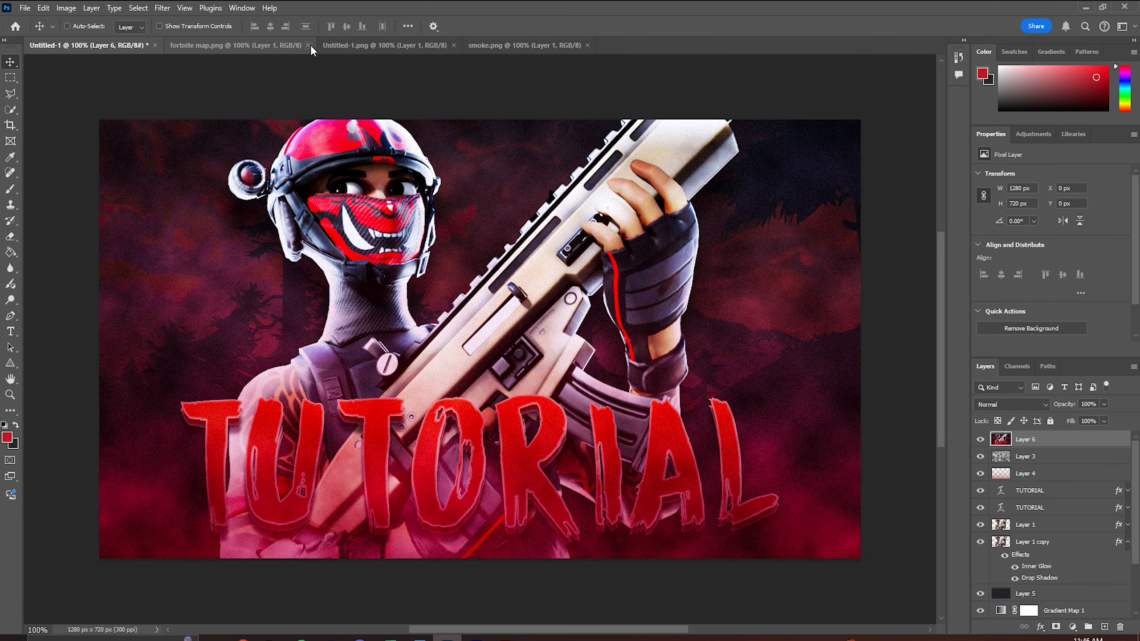
pyautogui.hotkey('ctrl', 'o')
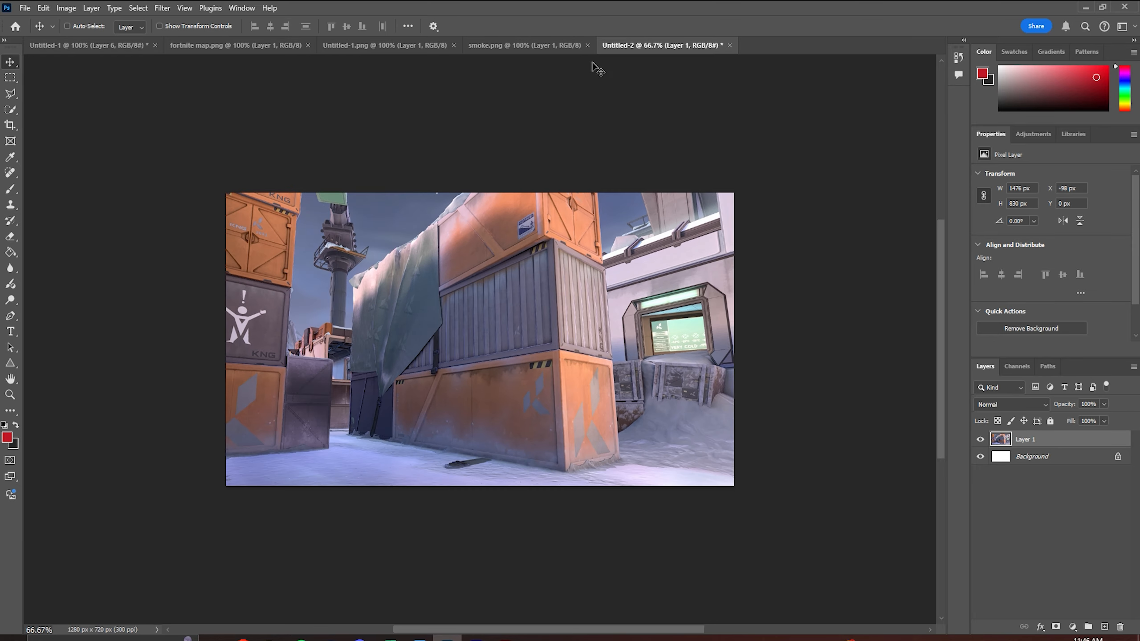
pyautogui.hotkey('ctrl', 'o')
pyautogui.doubleClick(371, 109)
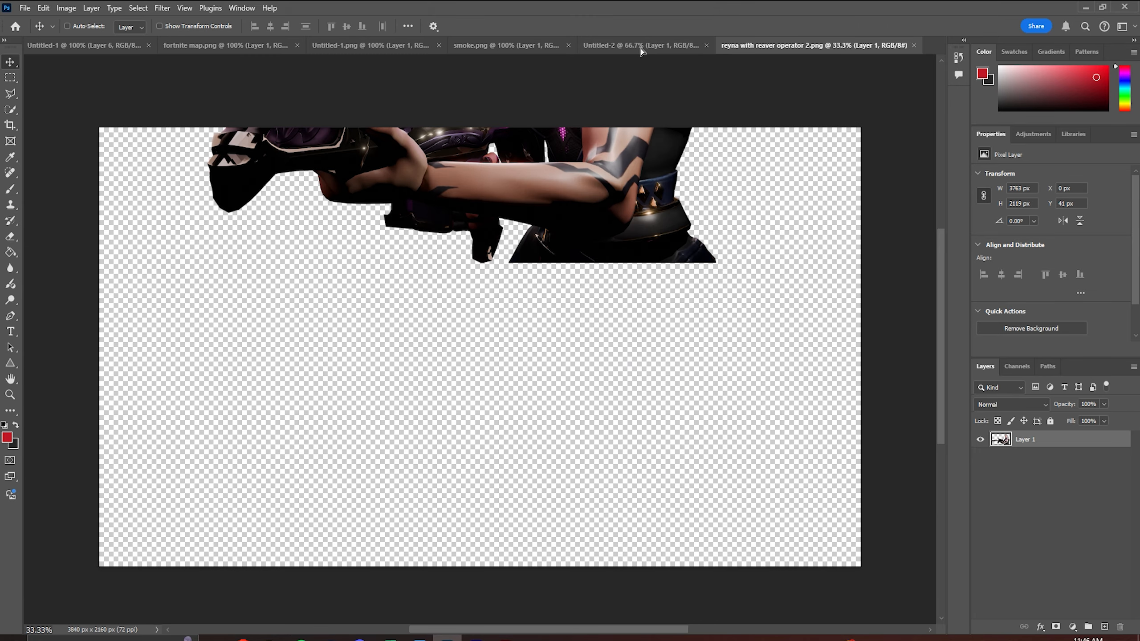
# Bring the Reyna character into the icebox document and scale it to about 1345 x 758 px, with her head near the upper-right corner
pyautogui.moveTo(640, 52); pyautogui.dragTo(479, 339)
pyautogui.hotkey('ctrl', 't')
pyautogui.hotkey('ctrl', '-')
pyautogui.hotkey('ctrl', '-')
pyautogui.hotkey('ctrl', '-')
pyautogui.moveTo(234, 183); pyautogui.dragTo(514, 341)
pyautogui.moveTo(637, 408); pyautogui.dragTo(464, 335)
pyautogui.hotkey('ctrl', '+')
pyautogui.hotkey('ctrl', '+')
pyautogui.moveTo(757, 195); pyautogui.dragTo(597, 287)
pyautogui.moveTo(558, 332); pyautogui.dragTo(604, 272)
pyautogui.press('Return')
pyautogui.hotkey('ctrl', '+')
pyautogui.hotkey('ctrl', '+')
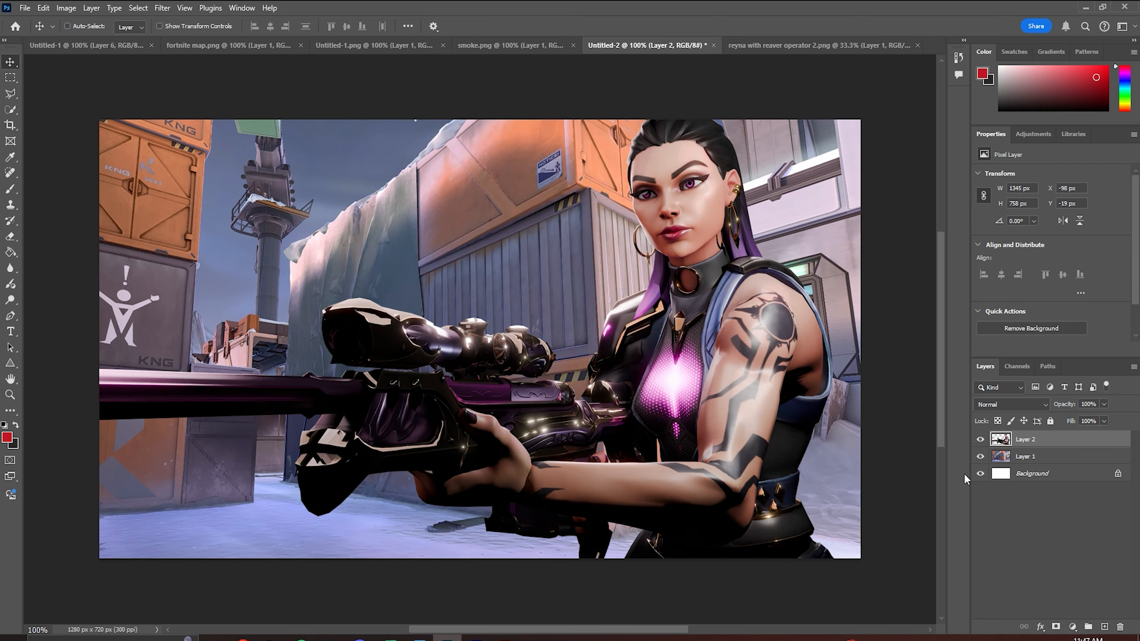
# Delete the background layer and add a gradient map over the icebox map with a dark blue-grey first colour stop
pyautogui.click(1033, 473)
pyautogui.press('Delete')
pyautogui.click(1073, 627)
pyautogui.click(1076, 607)
pyautogui.click(1047, 178)
pyautogui.doubleClick(712, 376)
pyautogui.moveTo(836, 316); pyautogui.dragTo(837, 334)
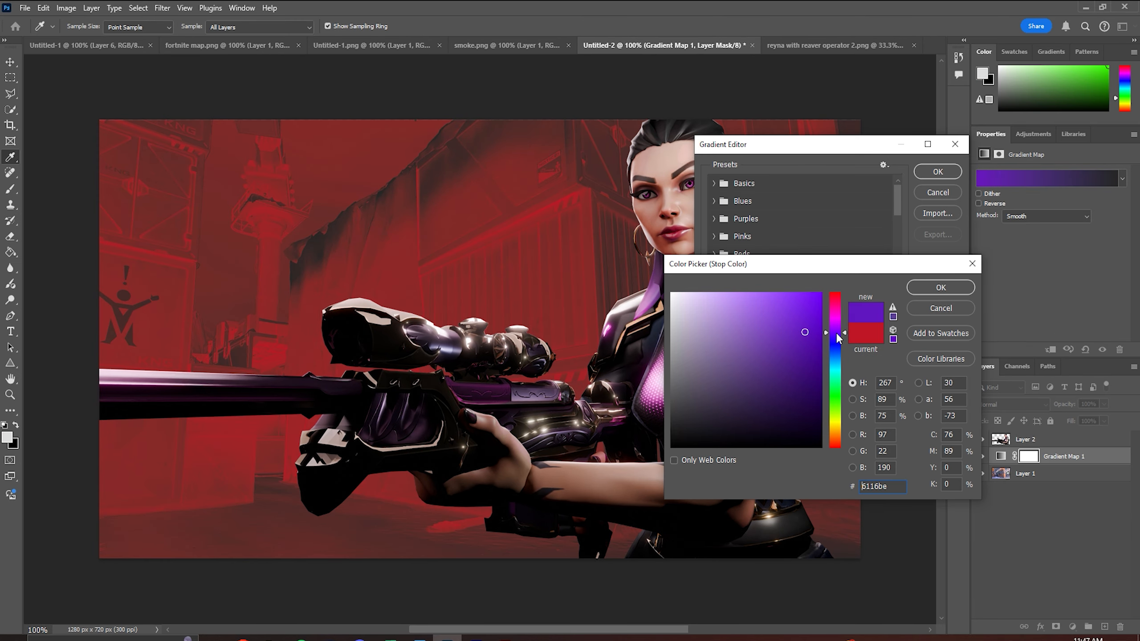
pyautogui.moveTo(722, 408); pyautogui.dragTo(690, 415)
pyautogui.click(940, 287)
pyautogui.click(938, 173)
# Set the gradient map's end stop to hot pink and move the dark stop to location 31%
pyautogui.click(1046, 178)
pyautogui.doubleClick(951, 375)
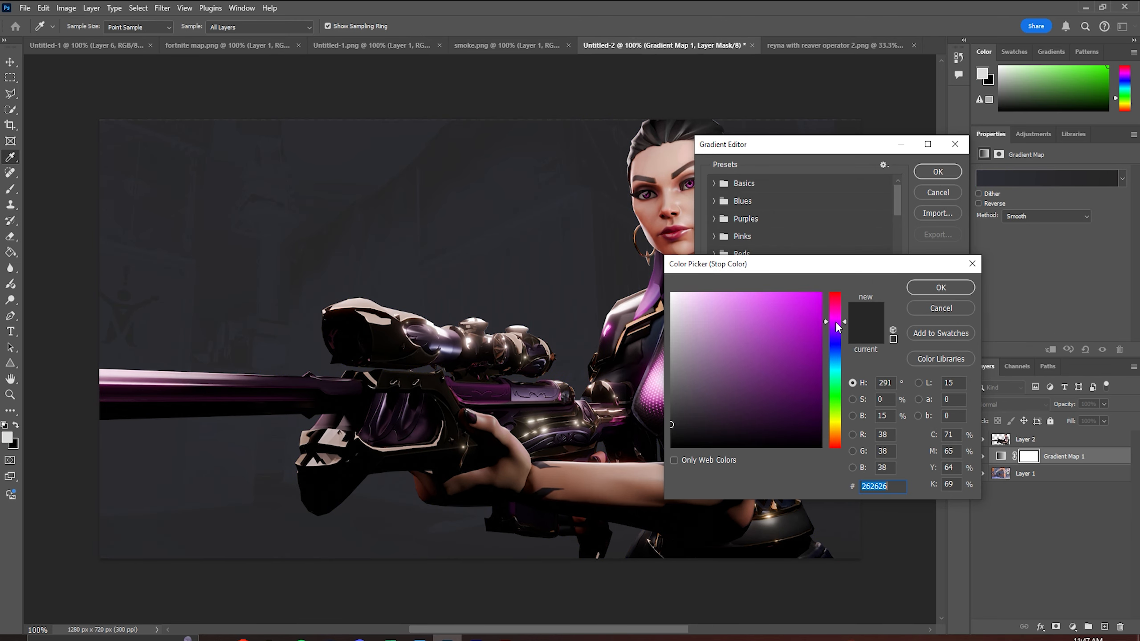
pyautogui.click(835, 322)
pyautogui.click(814, 295)
pyautogui.click(837, 308)
pyautogui.click(940, 287)
pyautogui.moveTo(934, 375); pyautogui.dragTo(787, 376)
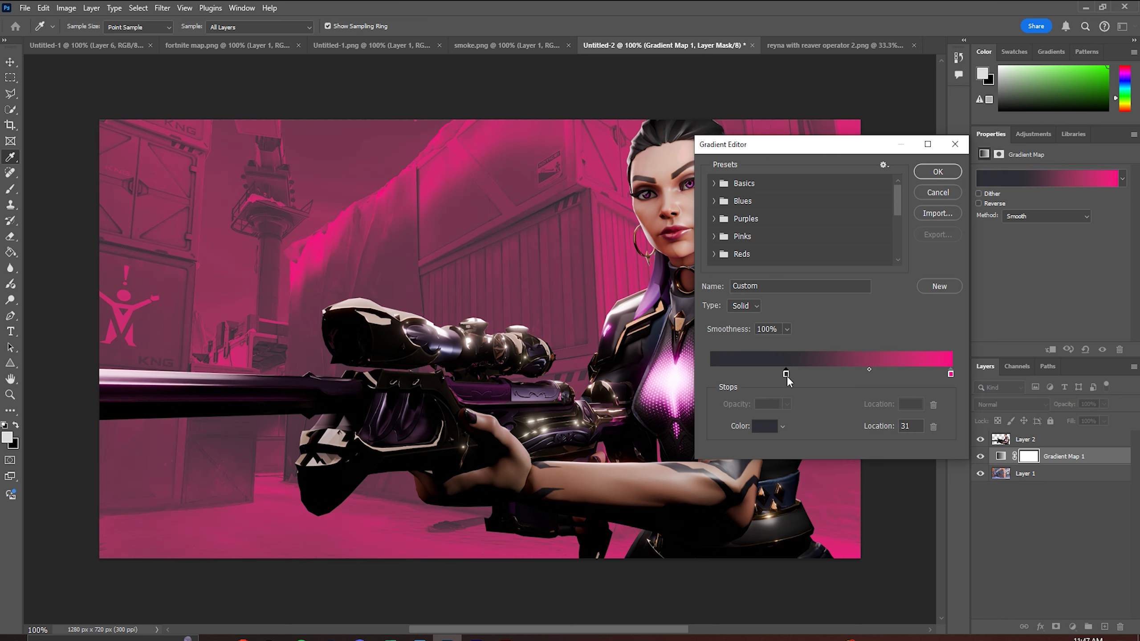
pyautogui.click(938, 173)
# Try reversing the gradient map's colours
pyautogui.press('v')
pyautogui.hotkey('ctrl', '-')
pyautogui.click(979, 203)
pyautogui.click(979, 203)
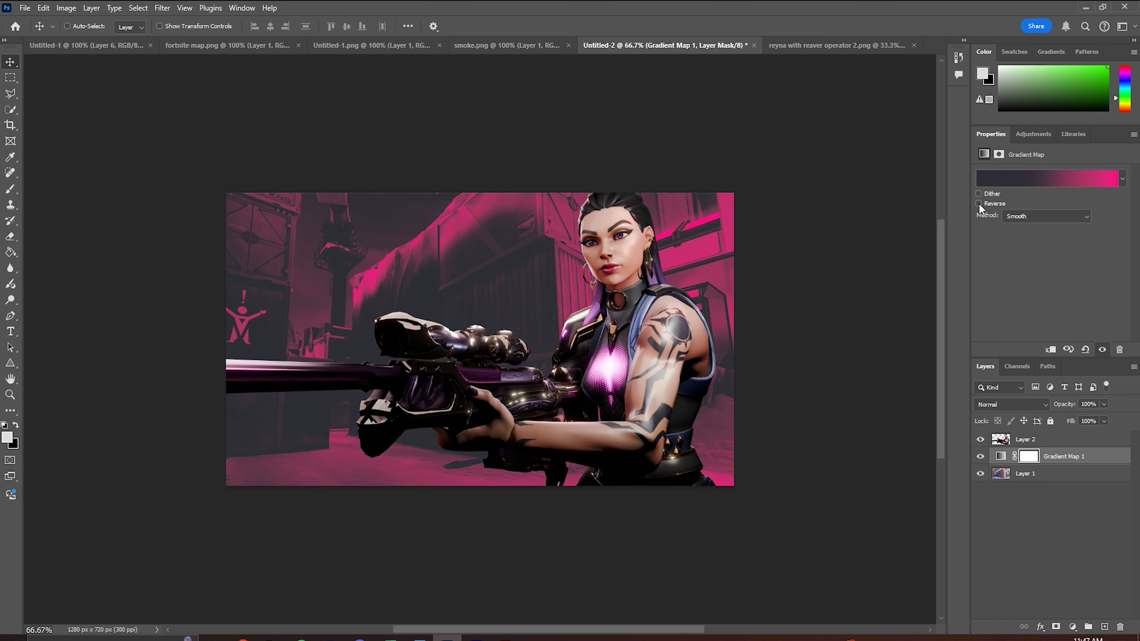
# Add a Brightness/Contrast adjustment above the gradient map with slightly lower brightness and slightly higher contrast
pyautogui.click(1073, 627)
pyautogui.click(1066, 450)
pyautogui.moveTo(1050, 211); pyautogui.dragTo(1038, 211)
pyautogui.moveTo(1051, 236); pyautogui.dragTo(1058, 235)
# Add a Curves adjustment over the background with darker shadows and brighter highlights
pyautogui.click(1072, 626)
pyautogui.click(1063, 474)
pyautogui.click(1035, 294)
pyautogui.moveTo(1035, 294); pyautogui.dragTo(1035, 310)
pyautogui.moveTo(1086, 251); pyautogui.dragTo(1085, 236)
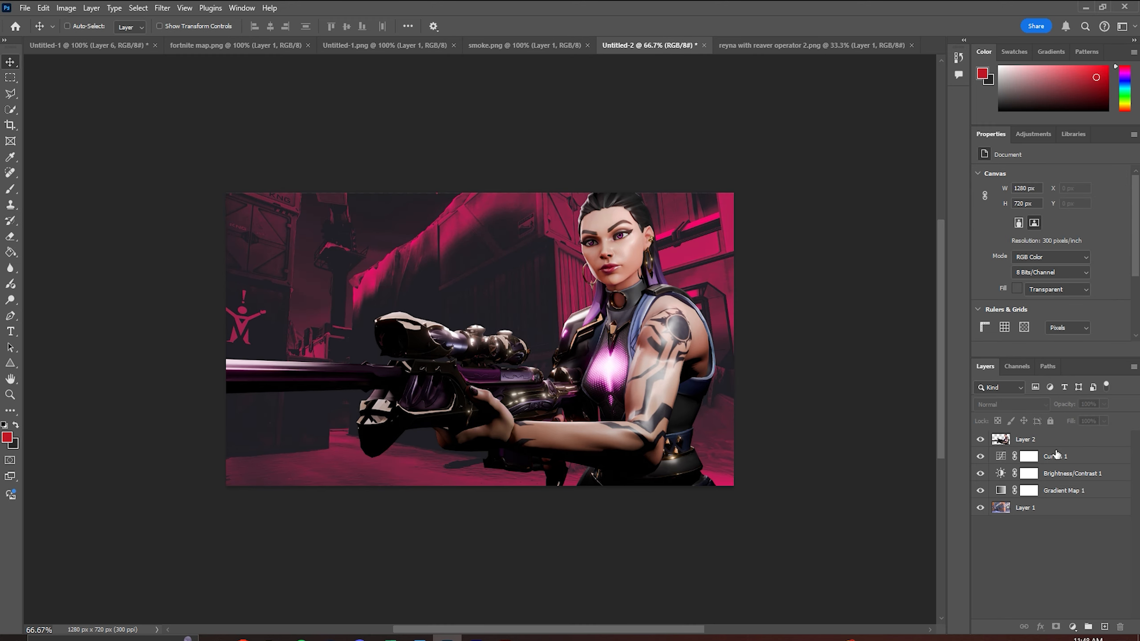
# Fill a new layer beneath the character with dark grey #262626 and set its opacity to 37%
pyautogui.hotkey('ctrl', 'shift', 'alt', 'n')
pyautogui.moveTo(1055, 439); pyautogui.dragTo(1048, 461)
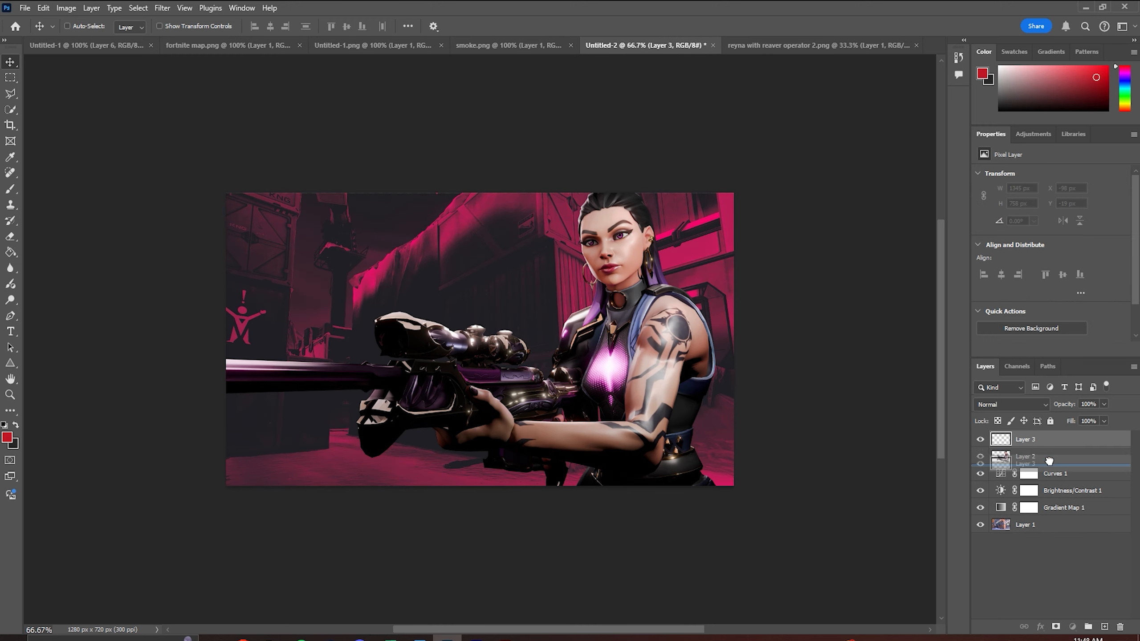
pyautogui.press('m')
pyautogui.hotkey('ctrl', 'a')
pyautogui.rightClick(411, 322)
pyautogui.click(438, 490)
pyautogui.click(637, 164)
pyautogui.moveTo(1107, 418); pyautogui.dragTo(1068, 420)
pyautogui.press('v')
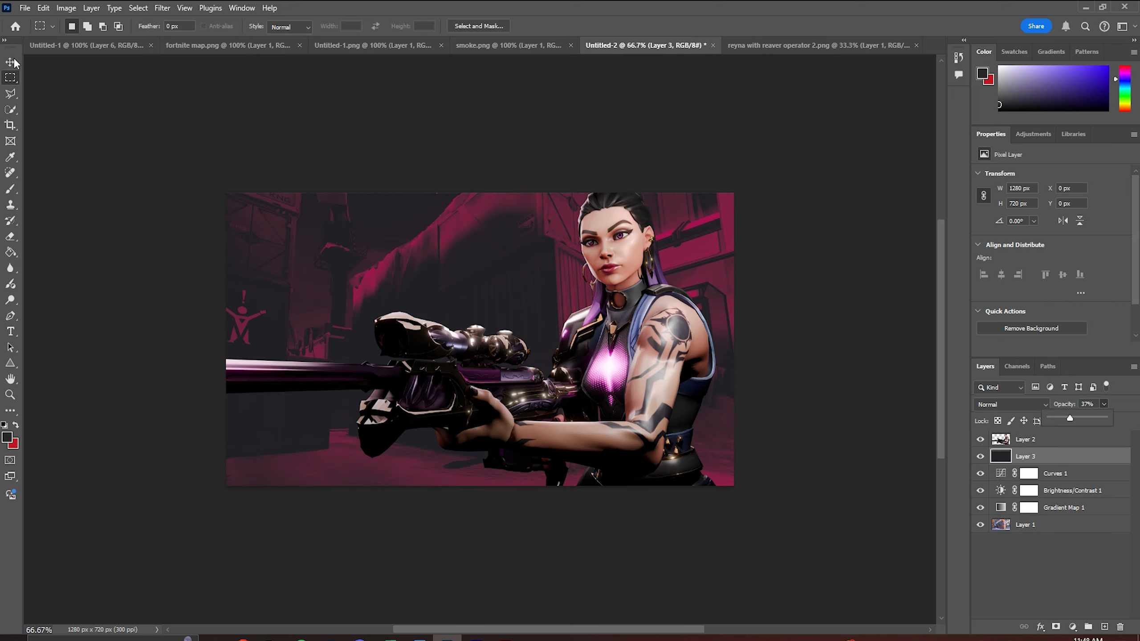
# Create a rendered clouds layer, place it above the character and set its blend mode to Overlay
pyautogui.hotkey('ctrl', '1')
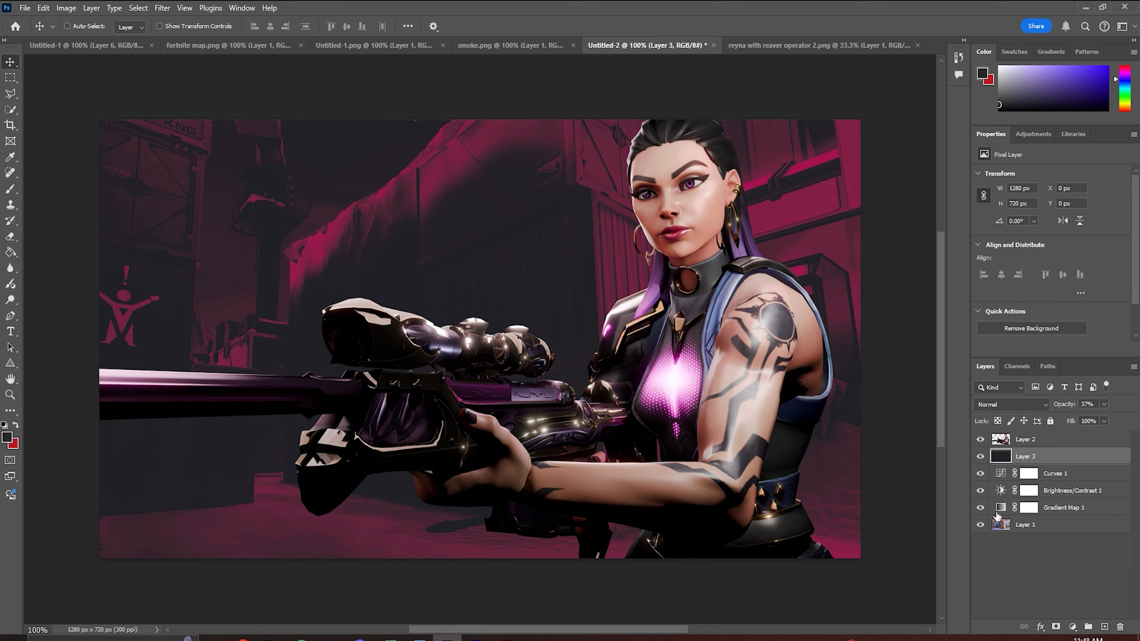
pyautogui.hotkey('ctrl', '-')
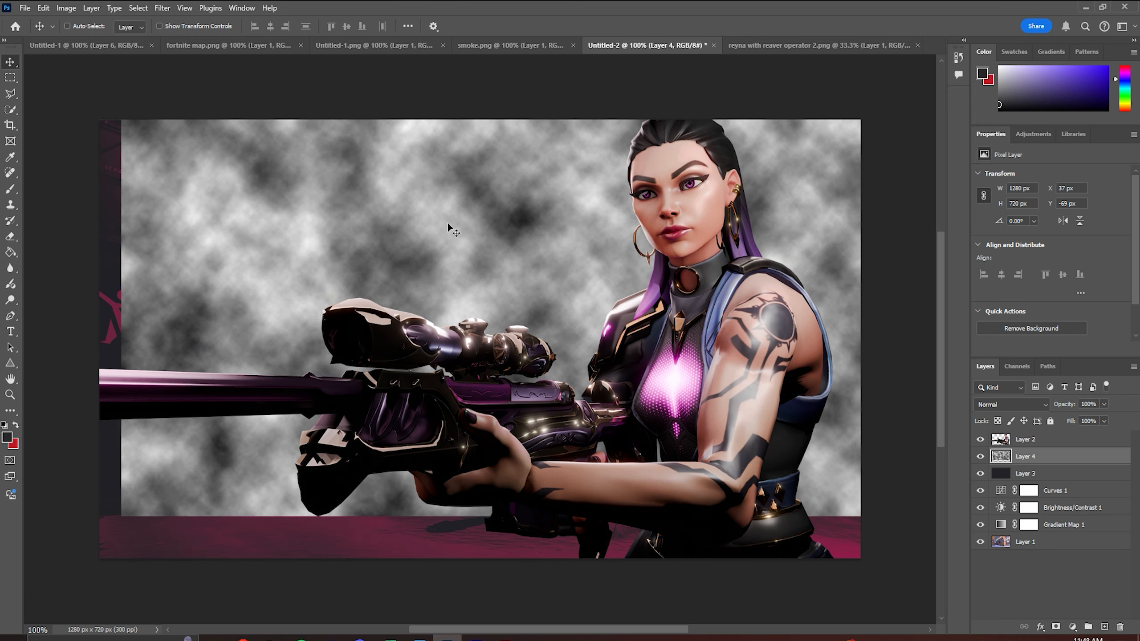
pyautogui.moveTo(1026, 457); pyautogui.dragTo(1027, 439)
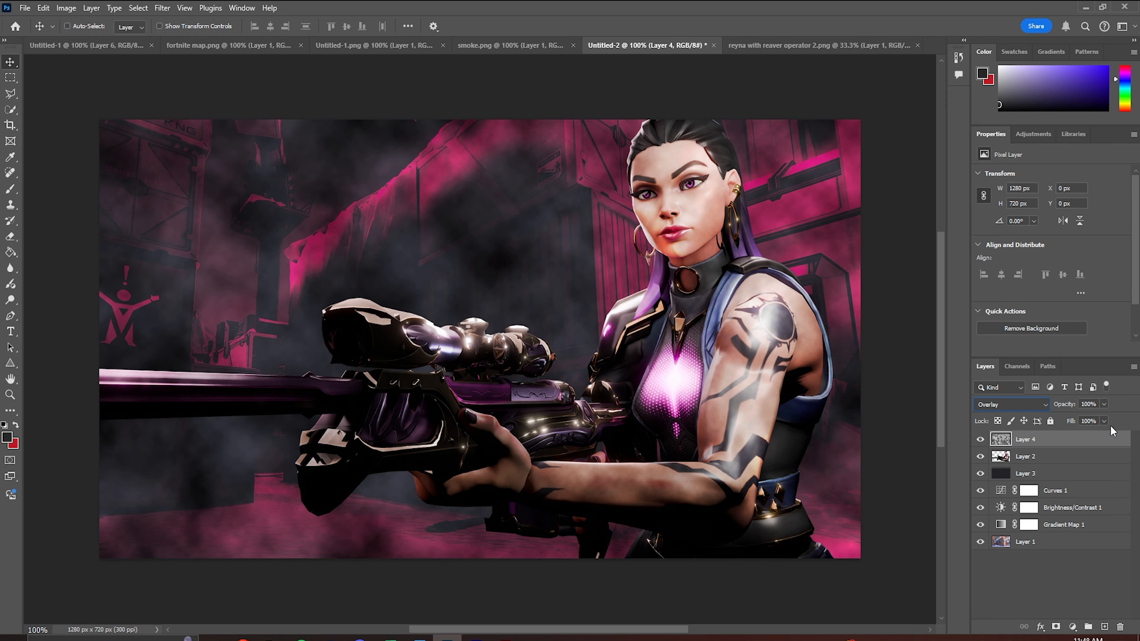
pyautogui.hotkey('ctrl', '-')
pyautogui.hotkey('ctrl', '-')
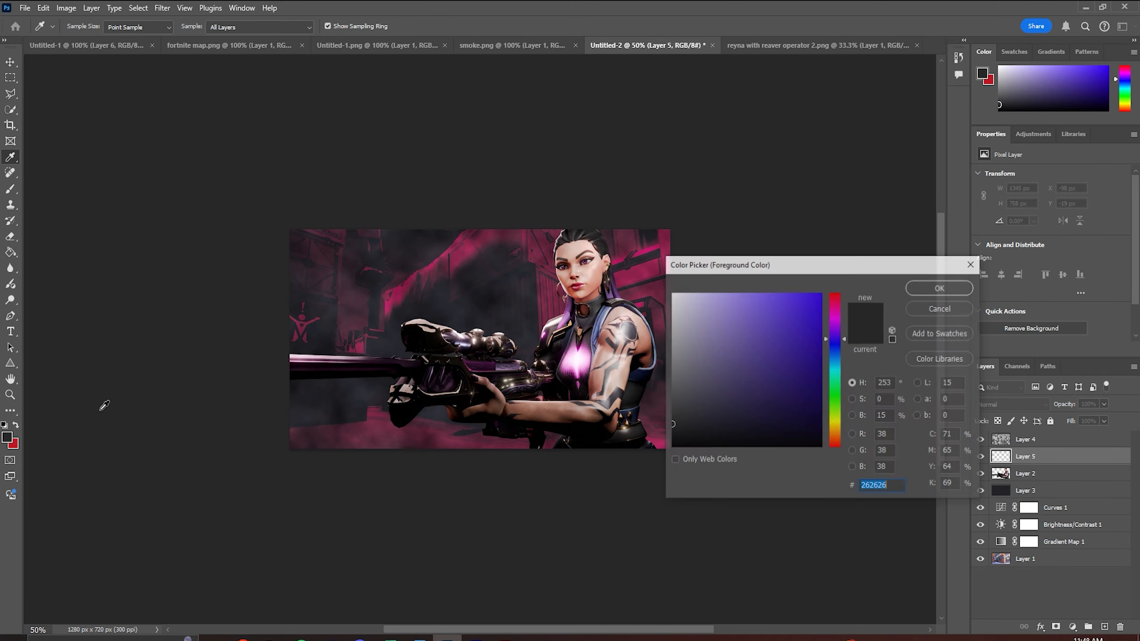
# Paint a soft magenta haze along the lower part of the thumbnail on a new layer beneath the clouds
pyautogui.press('Return')
pyautogui.hotkey('ctrl', '-')
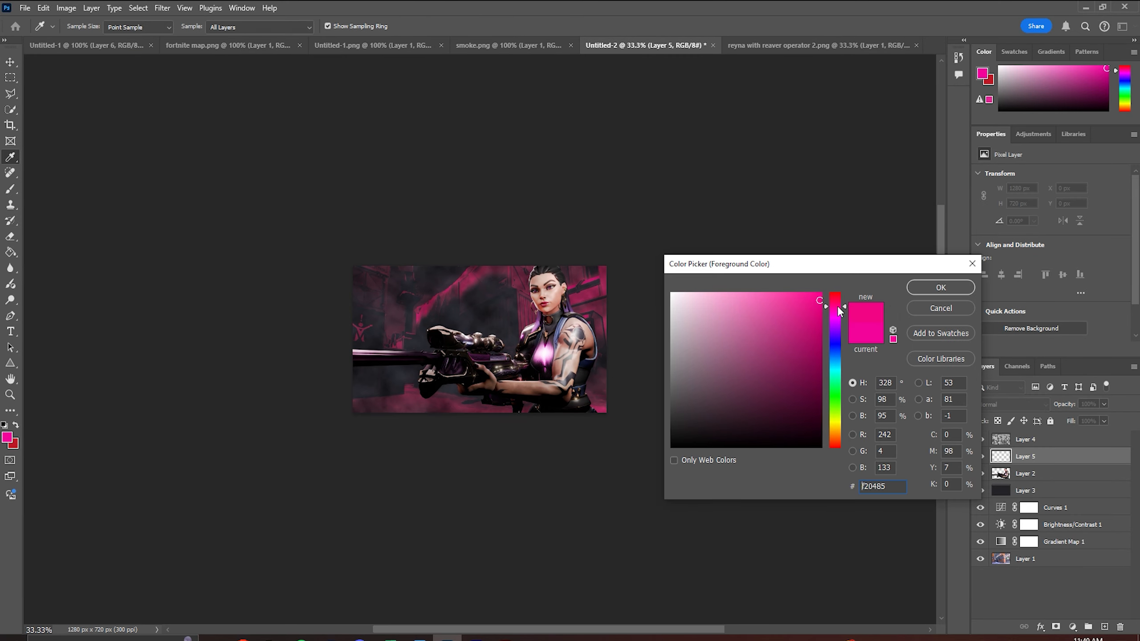
pyautogui.press('Return')
pyautogui.hotkey('ctrl', '+')
pyautogui.hotkey('ctrl', '+')
pyautogui.press('v')
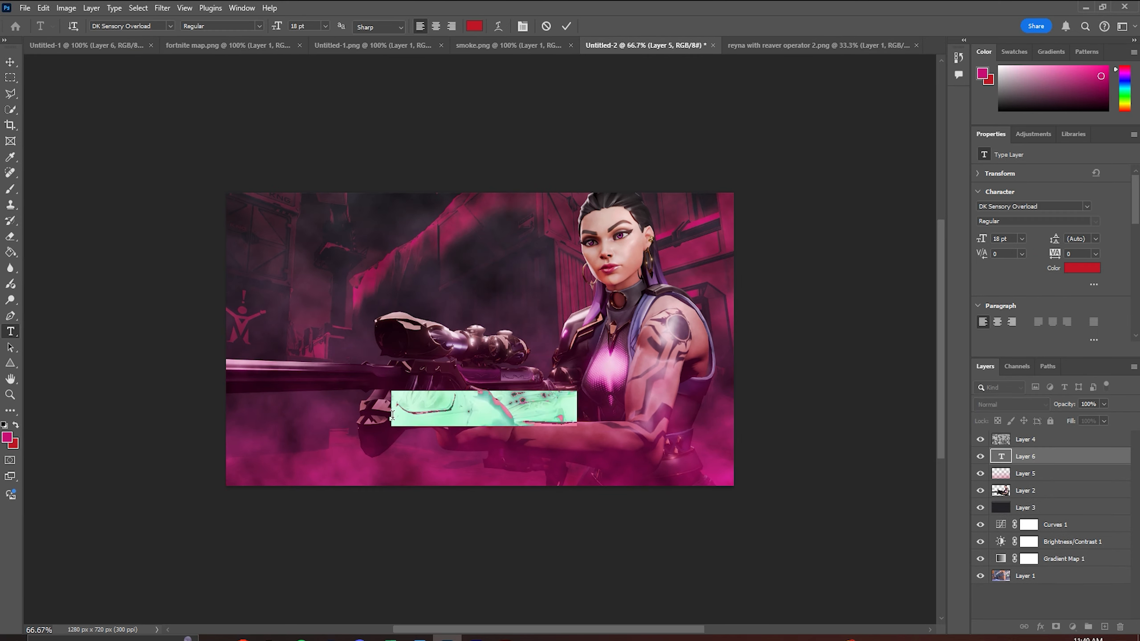
# Add the title TUTORIAL in DK Sensory Overload at about 58 pt across the upper part, layered behind the character
pyautogui.hotkey('ctrl', 'Return')
pyautogui.hotkey('ctrl', 't')
pyautogui.moveTo(572, 375); pyautogui.dragTo(627, 381)
pyautogui.moveTo(579, 411); pyautogui.dragTo(513, 245)
pyautogui.press('Return')
pyautogui.hotkey('ctrl', 't')
pyautogui.moveTo(558, 305); pyautogui.dragTo(642, 341)
pyautogui.moveTo(600, 294); pyautogui.dragTo(572, 283)
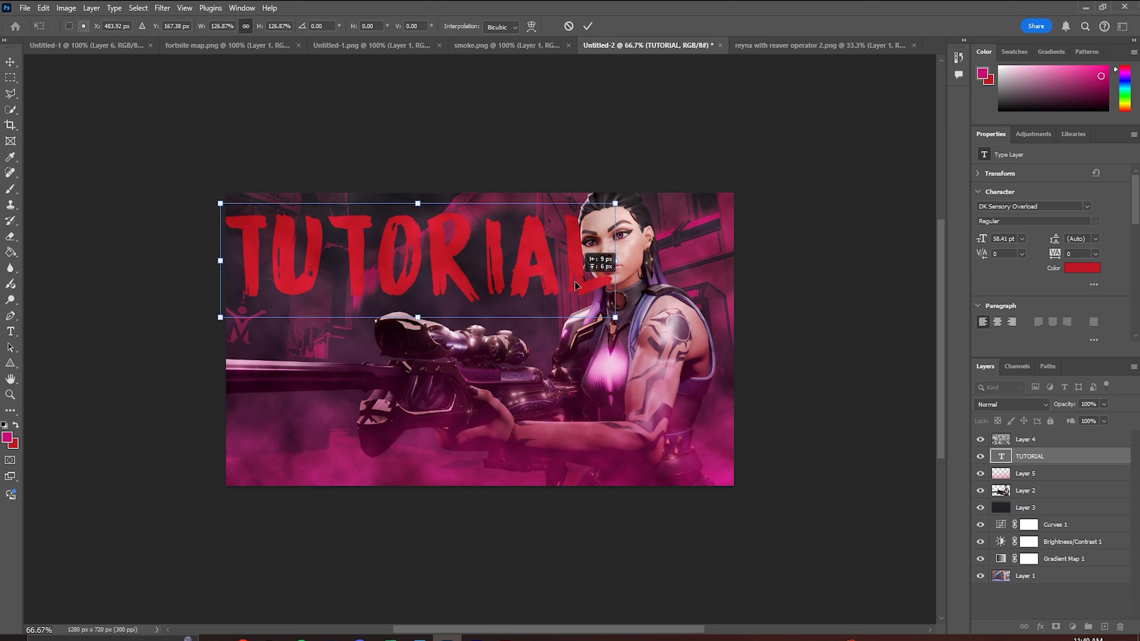
pyautogui.press('Return')
pyautogui.moveTo(1034, 456); pyautogui.dragTo(1036, 497)
# Apply a gradient overlay to the TUTORIAL title using one of the pink gradient presets
pyautogui.rightClick(1036, 493)
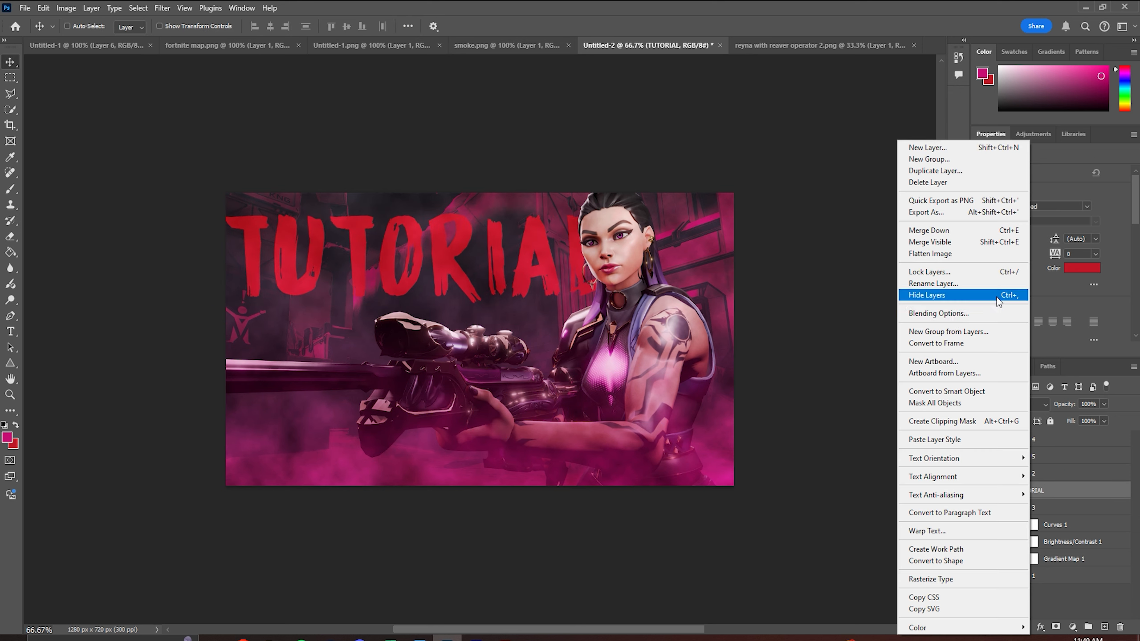
pyautogui.click(924, 149)
pyautogui.click(721, 349)
pyautogui.click(909, 240)
pyautogui.click(715, 236)
pyautogui.scroll(-3, 819, 229)
pyautogui.click(776, 216)
pyautogui.click(807, 216)
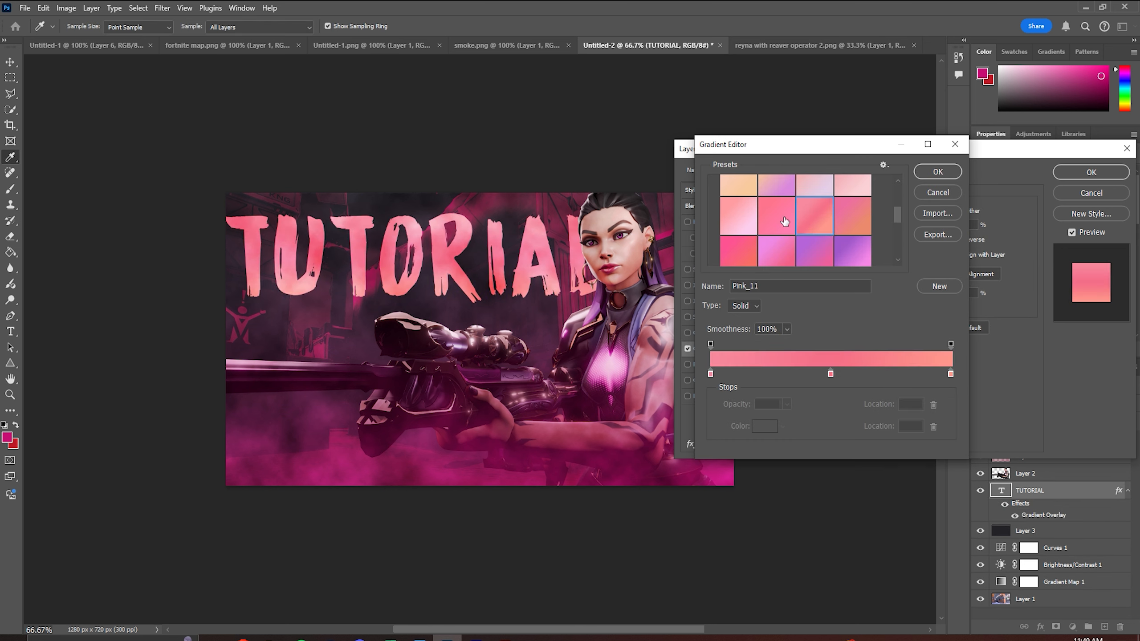
pyautogui.click(779, 216)
pyautogui.click(937, 172)
# Add a drop shadow, an inner glow and a bevel and emboss effect to the TUTORIAL title
pyautogui.click(717, 396)
pyautogui.click(714, 301)
pyautogui.moveTo(891, 345); pyautogui.dragTo(881, 346)
pyautogui.moveTo(935, 227); pyautogui.dragTo(919, 226)
pyautogui.click(727, 319)
pyautogui.click(687, 317)
pyautogui.click(688, 222)
pyautogui.click(1075, 172)
# Duplicate the TUTORIAL title layer and nudge the copy upward
pyautogui.click(1127, 491)
pyautogui.hotkey('ctrl', 'j')
pyautogui.hotkey('shift', 'Up')
# Warp both TUTORIAL layers with the Arc Lower style, +8% bend and -10% horizontal distortion
pyautogui.keyDown('shift'); pyautogui.click(1037, 504); pyautogui.keyUp('shift')
pyautogui.rightClick(1036, 504)
pyautogui.click(1036, 429)
pyautogui.click(822, 299)
pyautogui.click(821, 349)
pyautogui.moveTo(823, 361); pyautogui.dragTo(805, 392)
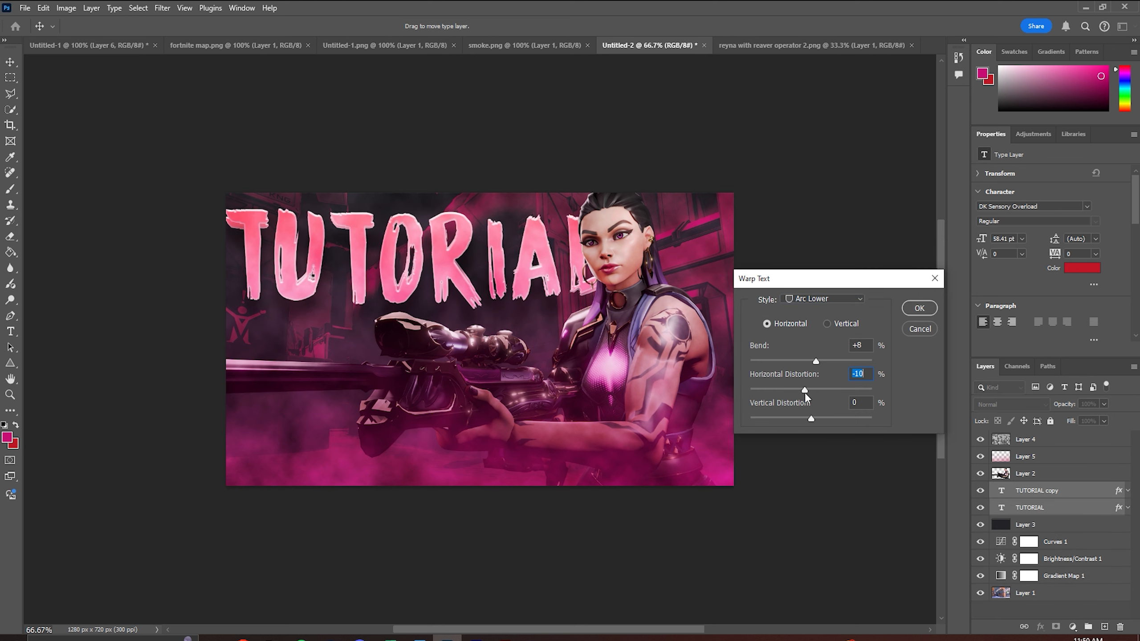
pyautogui.press('Return')
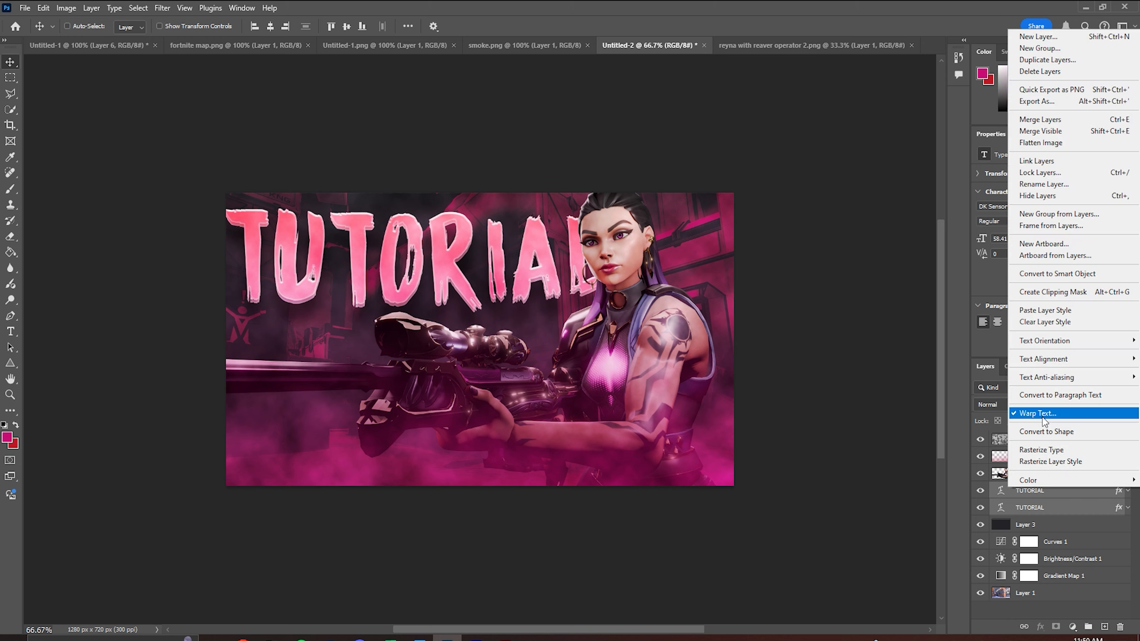
# Switch the text warp of both TUTORIAL layers to another style
pyautogui.click(1042, 418)
pyautogui.click(822, 299)
pyautogui.click(819, 401)
pyautogui.click(917, 314)
# Choose the Pink_11 preset for the upper TUTORIAL layer's gradient overlay and open its first colour stop for editing
pyautogui.rightClick(1030, 490)
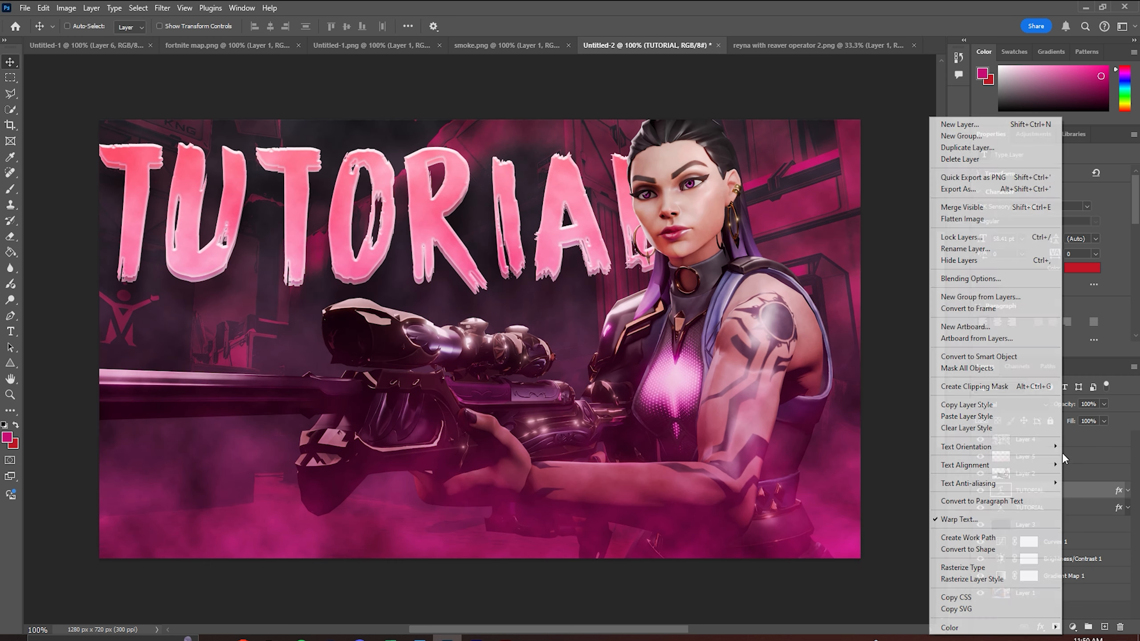
pyautogui.click(960, 124)
pyautogui.click(718, 349)
pyautogui.click(803, 240)
pyautogui.click(744, 223)
pyautogui.click(777, 184)
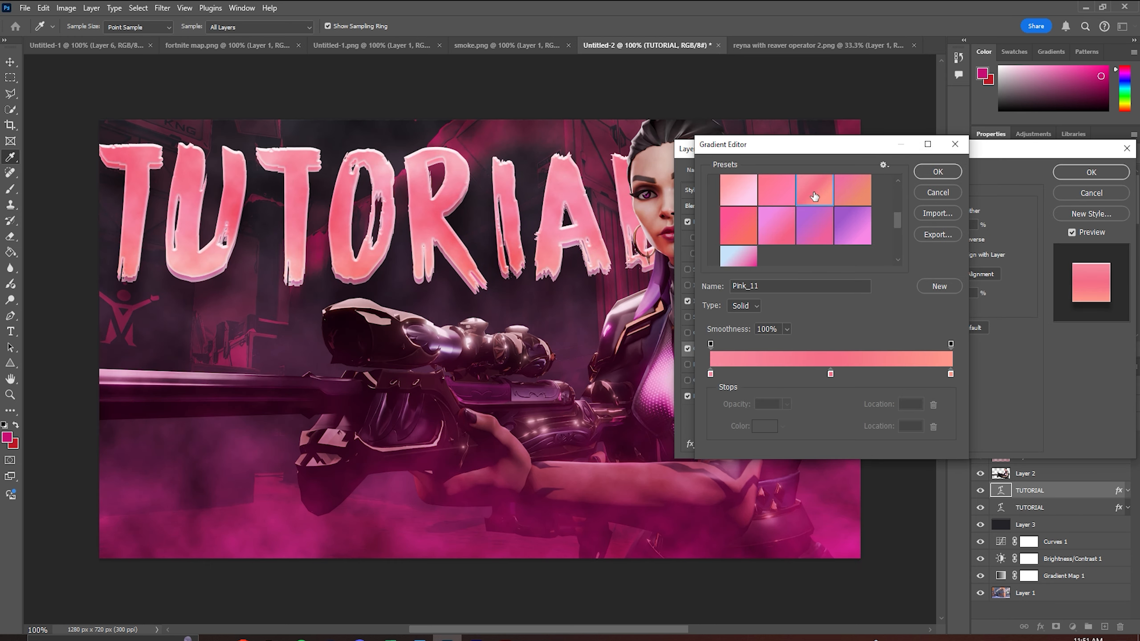
pyautogui.doubleClick(710, 373)
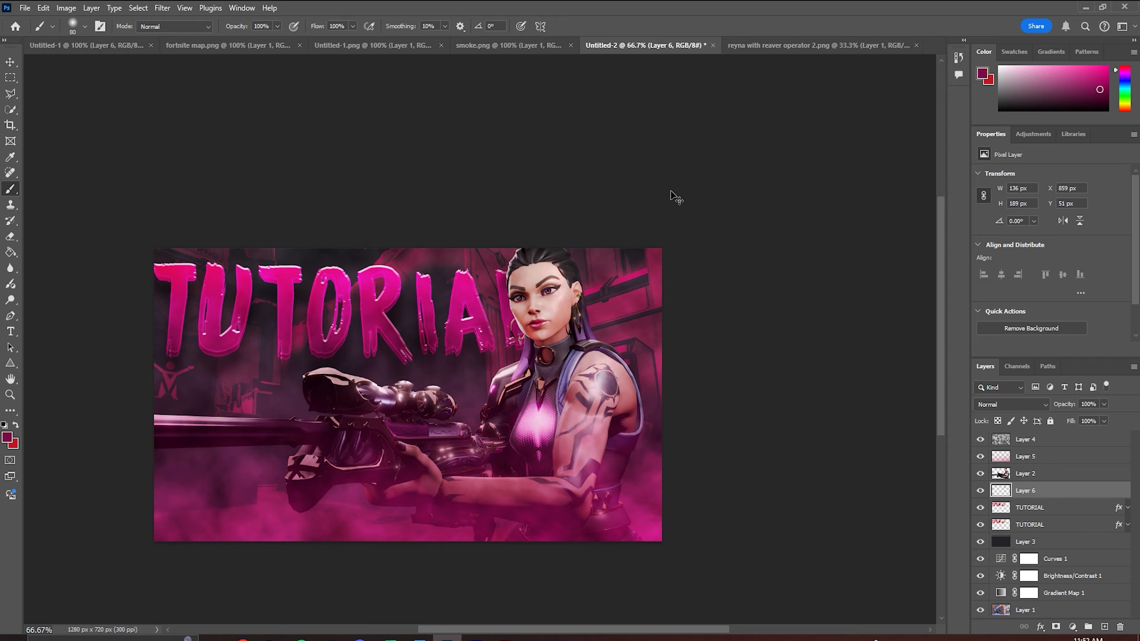
# Load the pixels of the upper TUTORIAL layer as a selection
pyautogui.scroll(2, 674, 194)
pyautogui.click(1026, 508)
pyautogui.rightClick(1001, 509)
pyautogui.click(1030, 359)
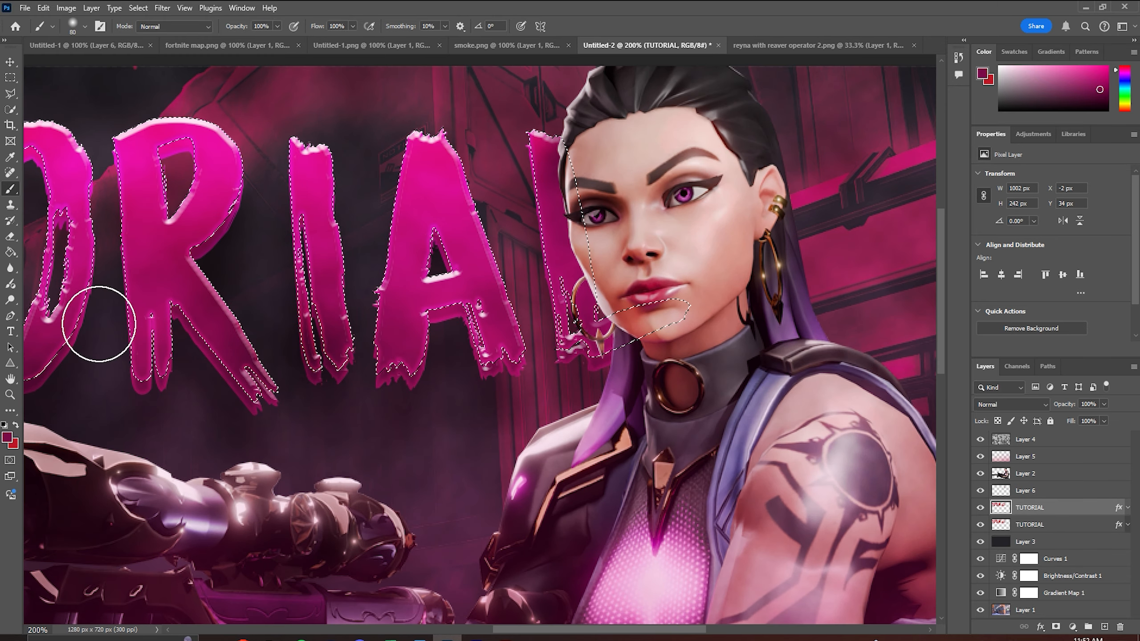
# Set the brush colour to dark magenta #48072b and activate the empty-area paint layer directly above the title
pyautogui.click(6, 436)
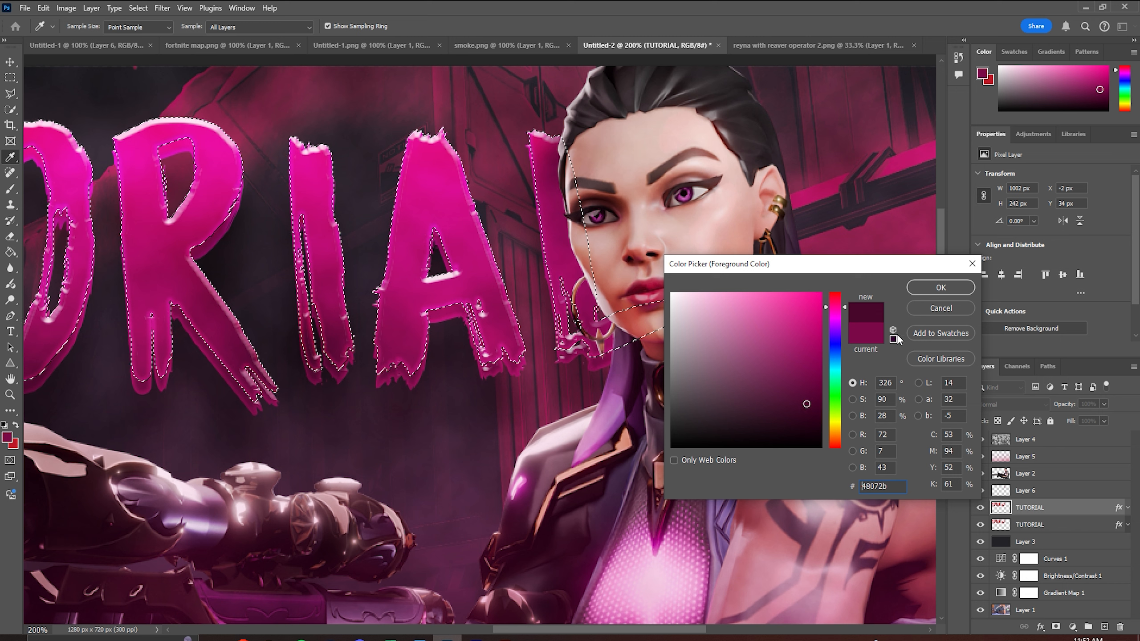
pyautogui.press('Return')
pyautogui.press('b')
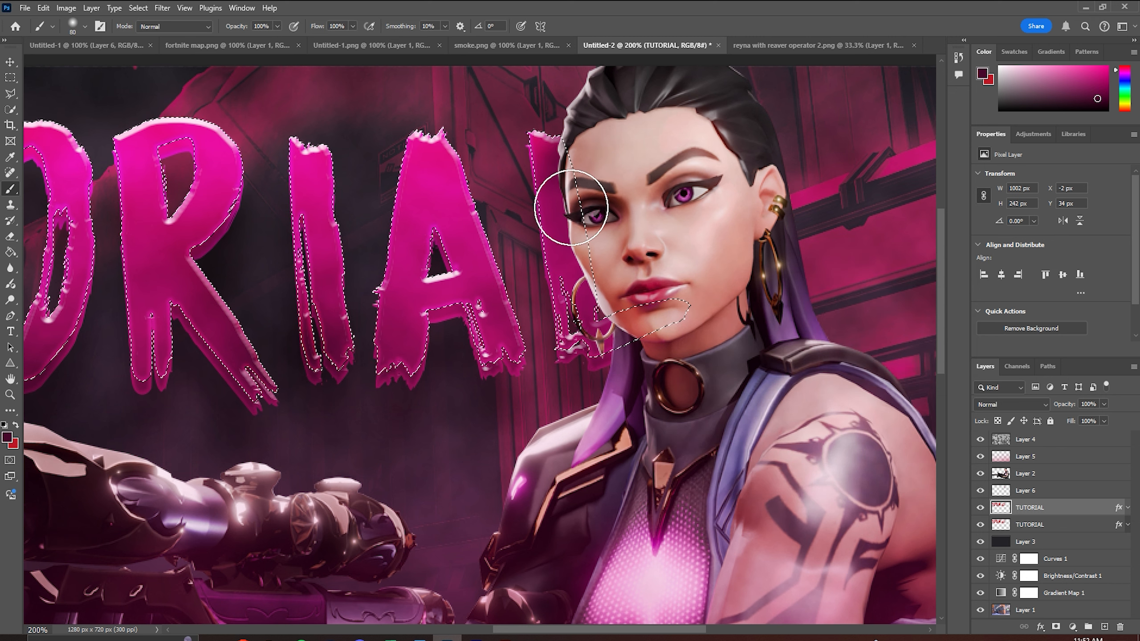
pyautogui.click(1032, 490)
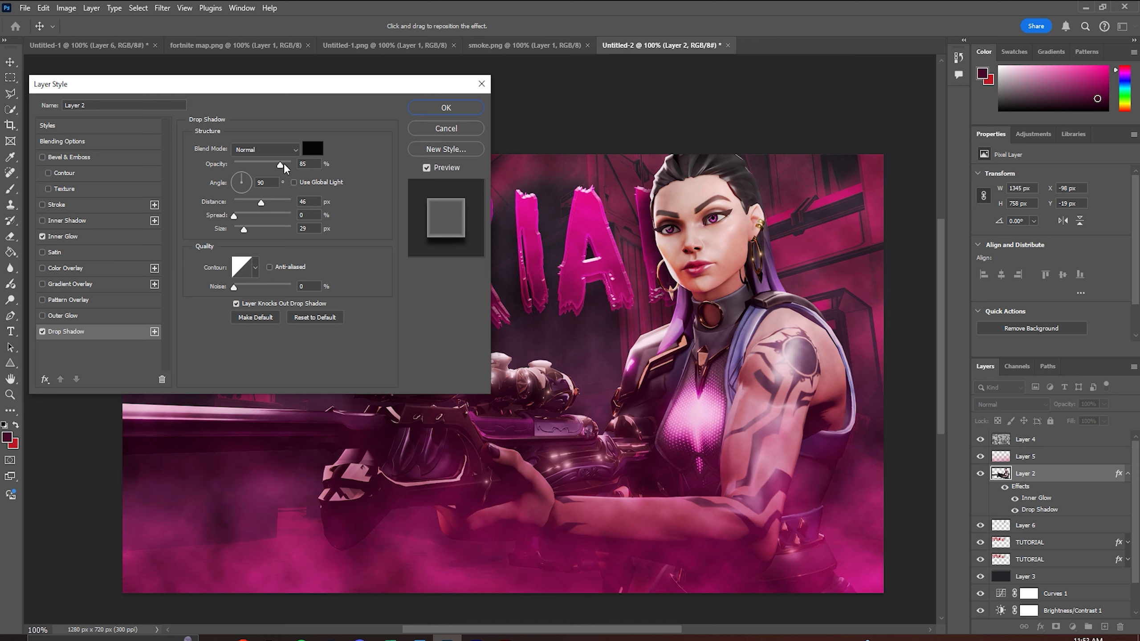
# Set the character layer's drop shadow to 90% opacity and a size of 54 px
pyautogui.moveTo(275, 164); pyautogui.dragTo(285, 165)
pyautogui.moveTo(259, 231); pyautogui.dragTo(250, 232)
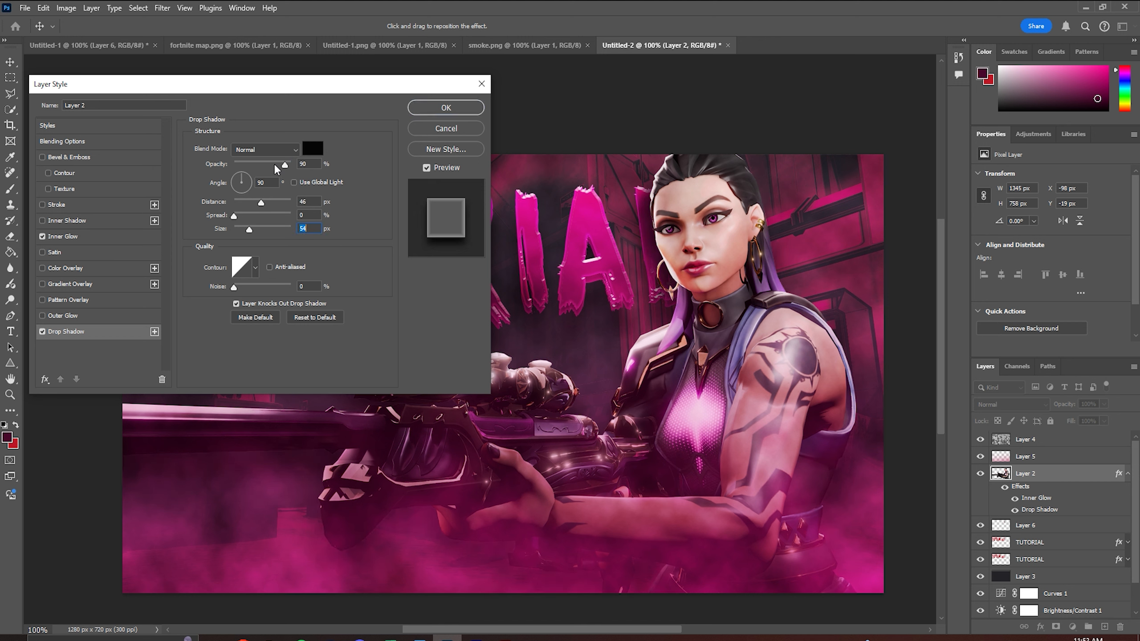
pyautogui.click(449, 114)
# Select every layer from the icebox map up to the clouds and duplicate them all
pyautogui.scroll(-2, 635, 286)
pyautogui.hotkey('ctrl', '-')
pyautogui.hotkey('ctrl', '+')
pyautogui.hotkey('ctrl', '+')
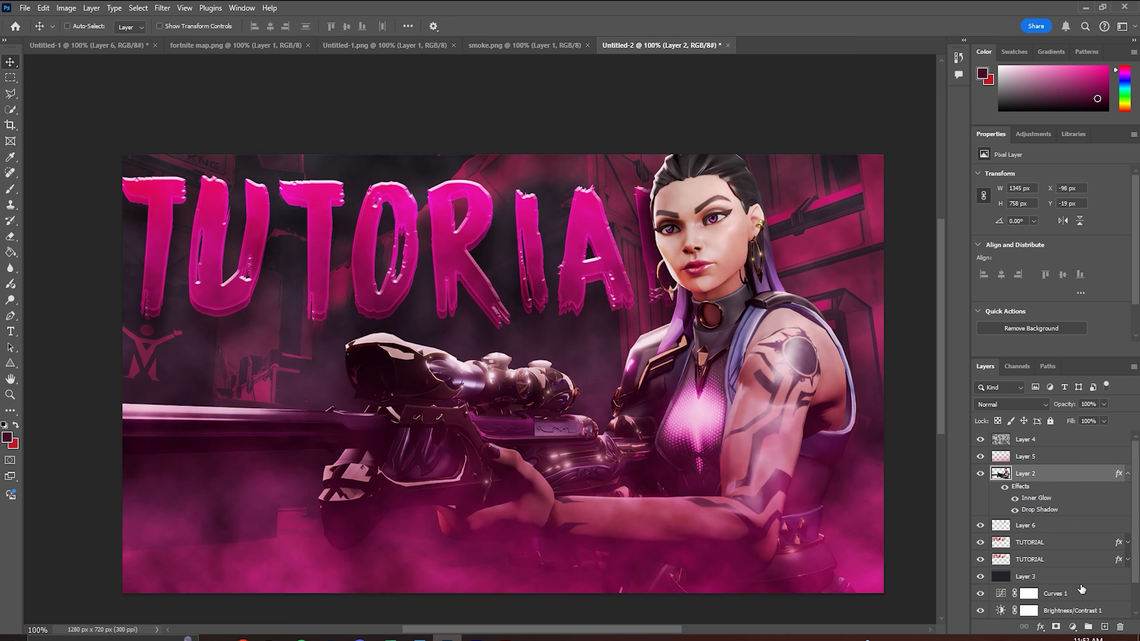
pyautogui.scroll(-1, 1081, 589)
pyautogui.click(1046, 611)
pyautogui.scroll(1, 1062, 591)
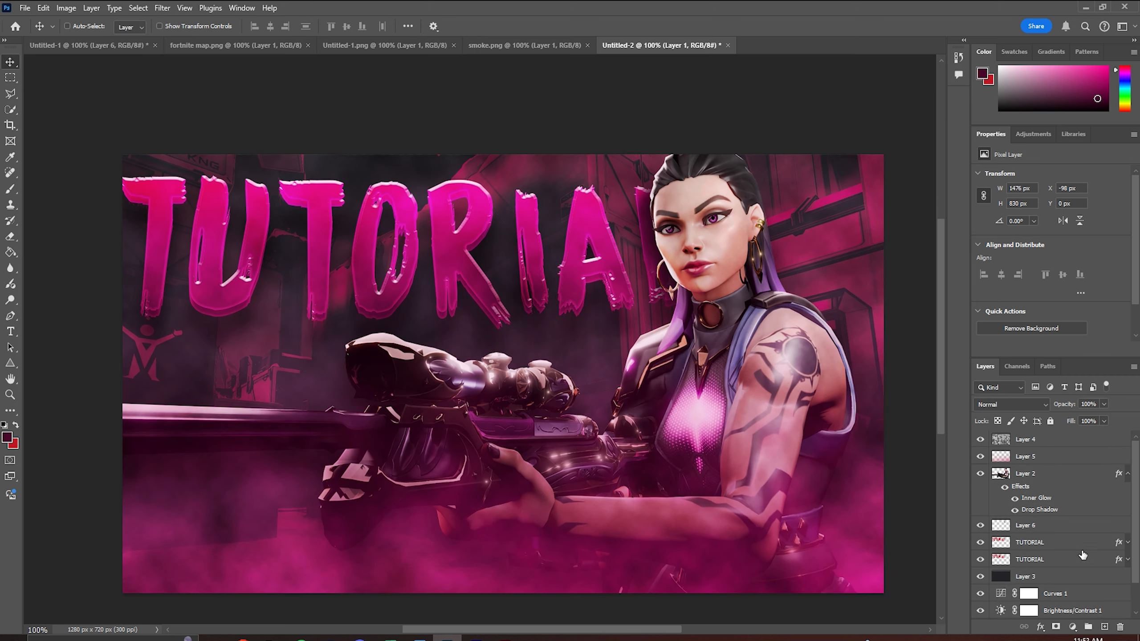
pyautogui.keyDown('shift'); pyautogui.click(1066, 443); pyautogui.keyUp('shift')
pyautogui.rightClick(1066, 444)
pyautogui.click(1047, 151)
pyautogui.click(668, 181)
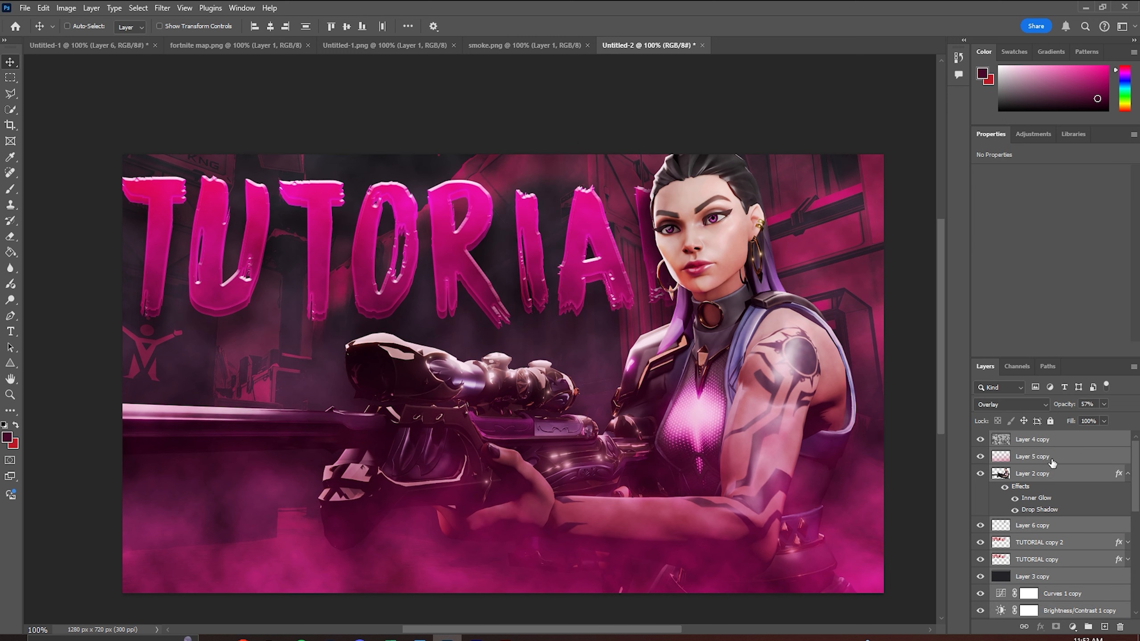
# Grade the merged copy of the thumbnail with the Camera Raw Filter, shifting it toward purple-magenta with stronger contrast and grain
pyautogui.click(162, 8)
pyautogui.click(188, 90)
pyautogui.moveTo(947, 206)
pyautogui.mouseDown()
pyautogui.moveTo(976, 210)
pyautogui.moveTo(943, 211)
pyautogui.moveTo(962, 227)
pyautogui.moveTo(982, 225)
pyautogui.moveTo(901, 230)
pyautogui.moveTo(955, 227)
pyautogui.mouseUp()
pyautogui.moveTo(948, 242); pyautogui.dragTo(961, 242)
pyautogui.moveTo(947, 260); pyautogui.dragTo(940, 297)
pyautogui.moveTo(947, 373); pyautogui.dragTo(935, 374)
pyautogui.moveTo(947, 391); pyautogui.dragTo(955, 428)
pyautogui.scroll(-3, 955, 423)
pyautogui.moveTo(947, 331); pyautogui.dragTo(959, 331)
pyautogui.moveTo(947, 349); pyautogui.dragTo(908, 412)
pyautogui.click(971, 594)
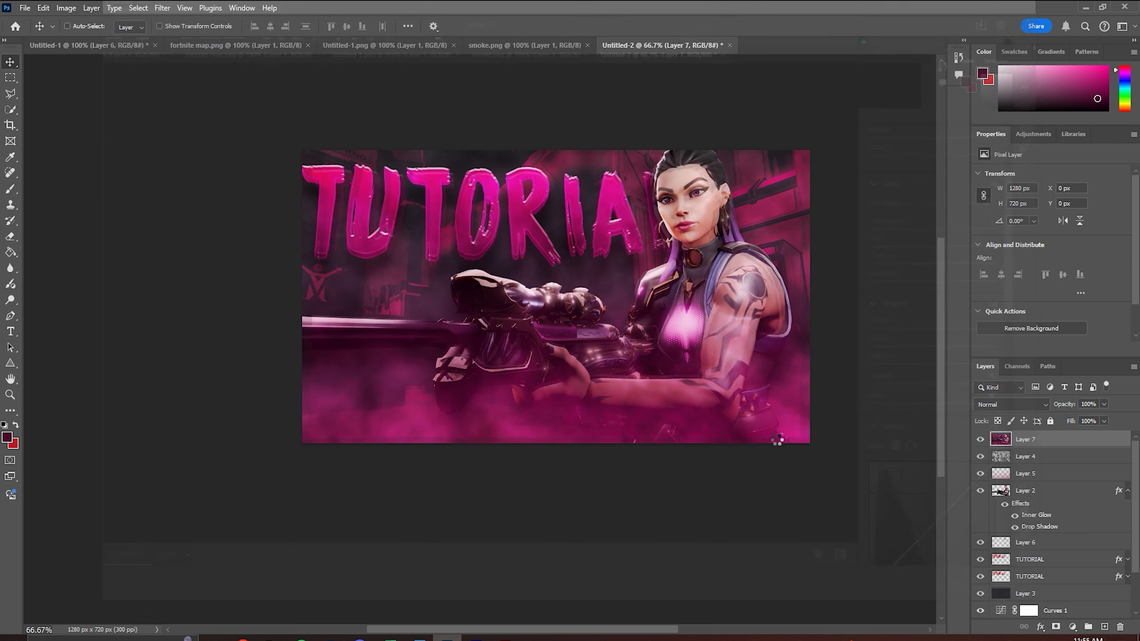
pyautogui.scroll(1, 808, 531)
pyautogui.hotkey('ctrl', '+')
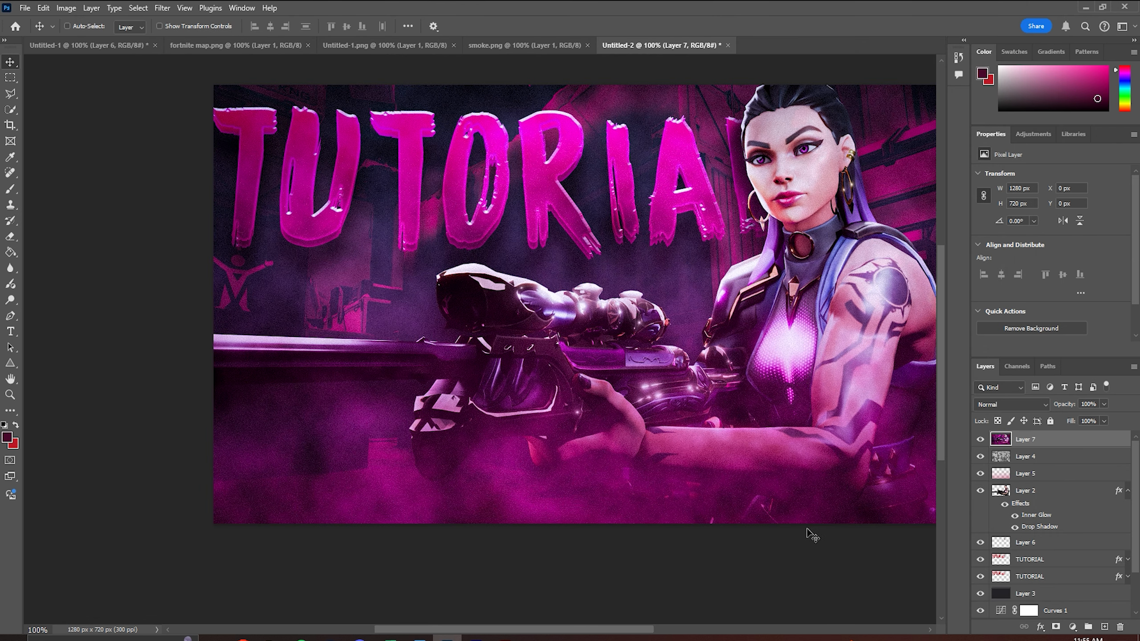